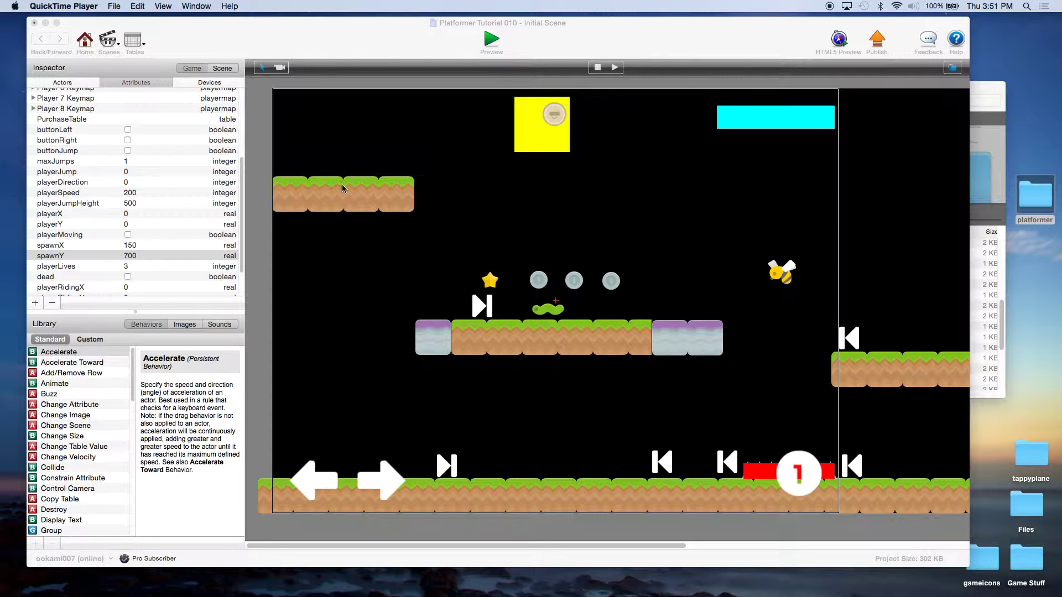
Use Save As to save a copy of the project named 'Platformer Tutorial 011' in the Projects folder.
{"action": "left_click", "coordinate": [114, 7]}
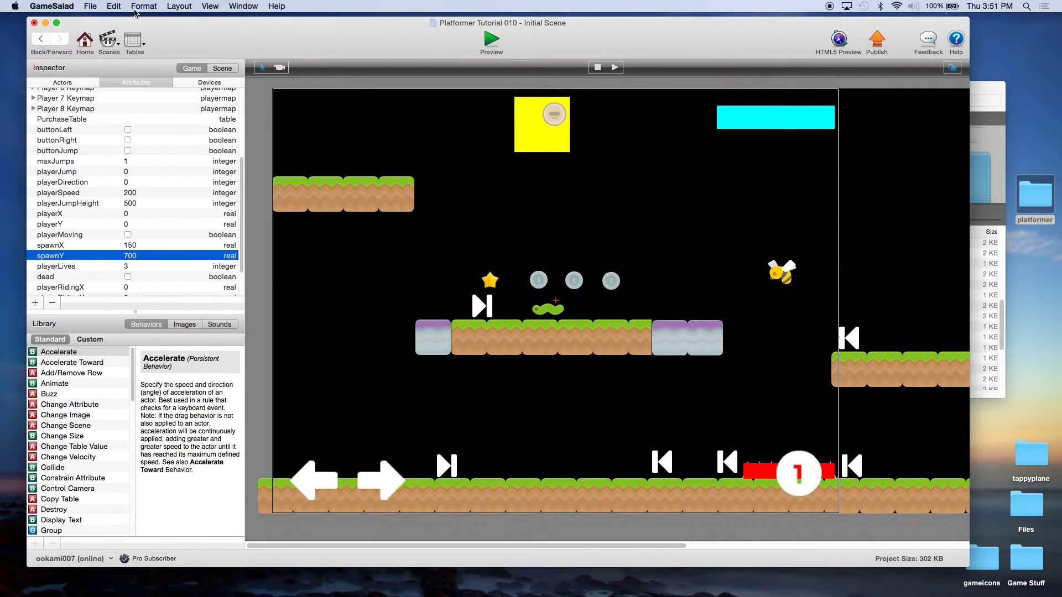
{"action": "left_click", "coordinate": [90, 7]}
{"action": "left_click", "coordinate": [132, 82]}
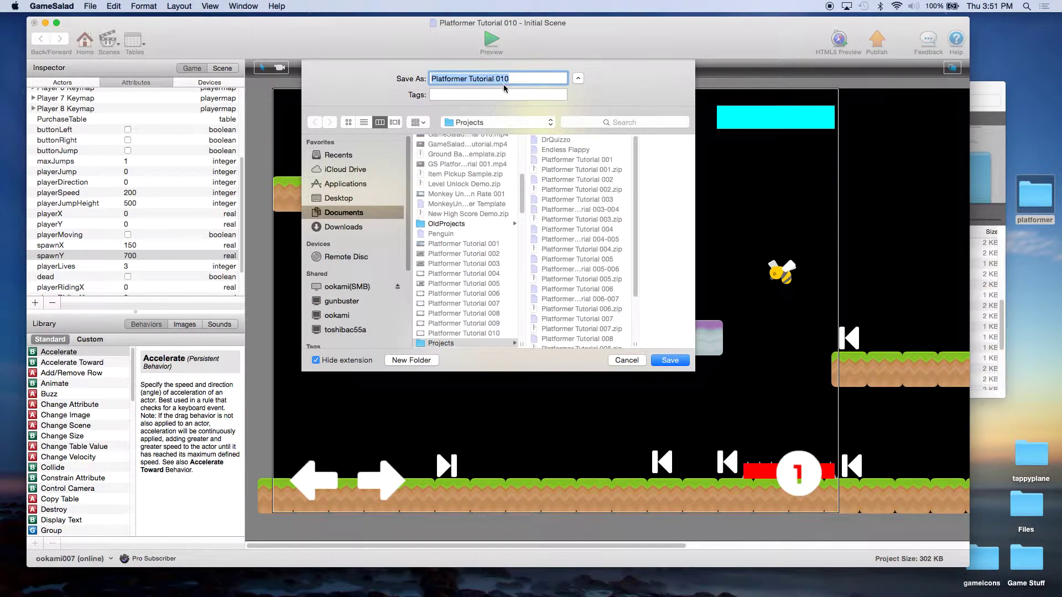
{"action": "left_click", "coordinate": [504, 79]}
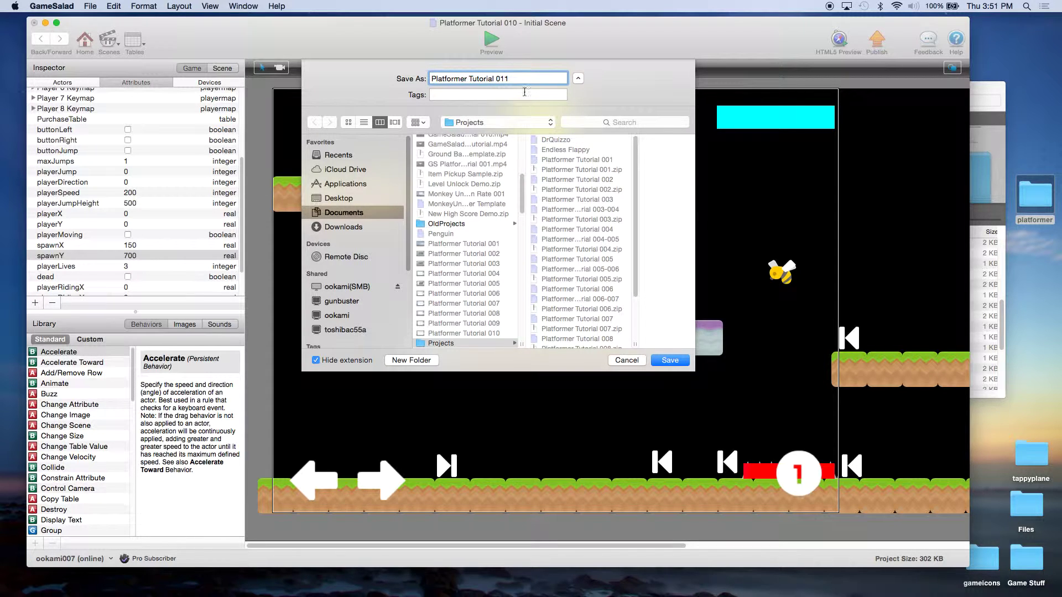
{"action": "left_click", "coordinate": [673, 365]}
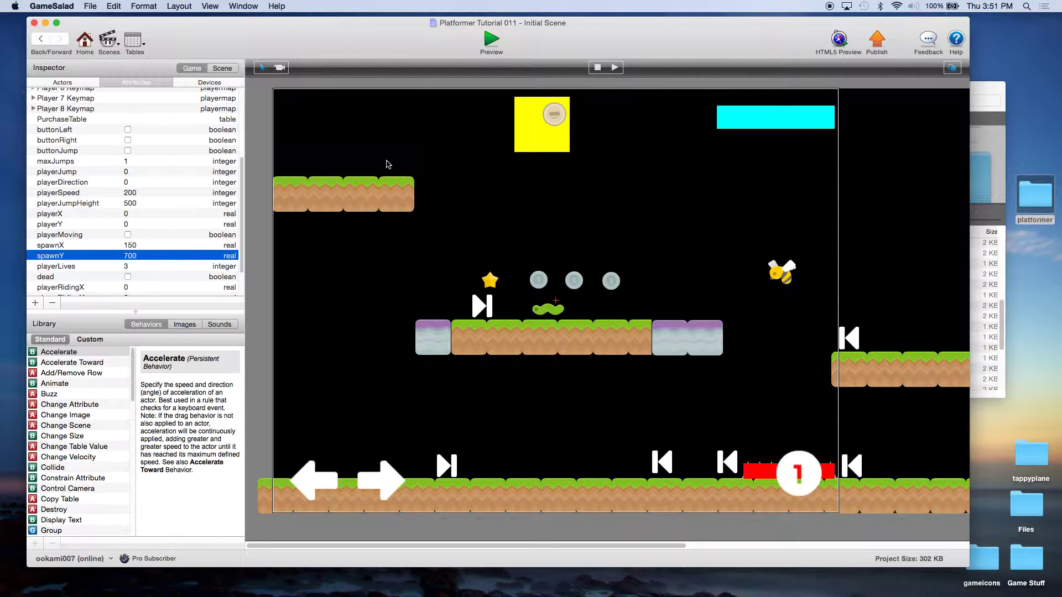
Move the red deadly block farther right along the ground.
{"action": "left_click_drag", "start_coordinate": [680, 545], "coordinate": [601, 528]}
{"action": "left_click_drag", "start_coordinate": [636, 545], "coordinate": [709, 545]}
{"action": "left_click", "coordinate": [620, 477]}
{"action": "left_click_drag", "start_coordinate": [621, 476], "coordinate": [907, 470]}
{"action": "left_click_drag", "start_coordinate": [724, 545], "coordinate": [840, 546]}
{"action": "left_click_drag", "start_coordinate": [764, 470], "coordinate": [792, 471]}
Move the grey spikes right, under the red block, so the two sit together.
{"action": "left_click", "coordinate": [500, 473]}
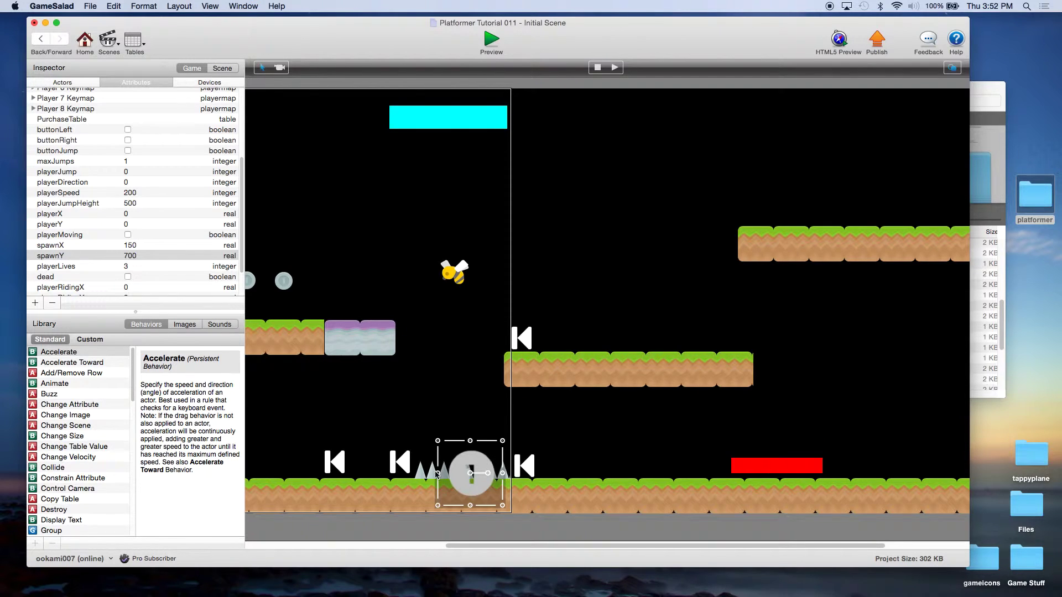
{"action": "left_click_drag", "start_coordinate": [437, 473], "coordinate": [776, 470]}
{"action": "left_click", "coordinate": [737, 470]}
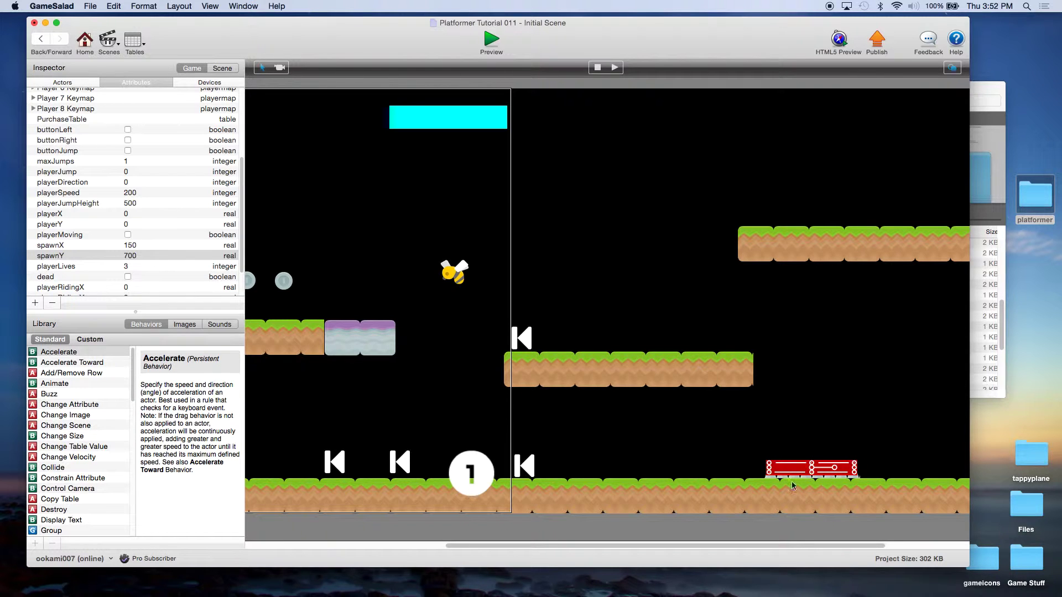
{"action": "left_click_drag", "start_coordinate": [785, 544], "coordinate": [547, 546]}
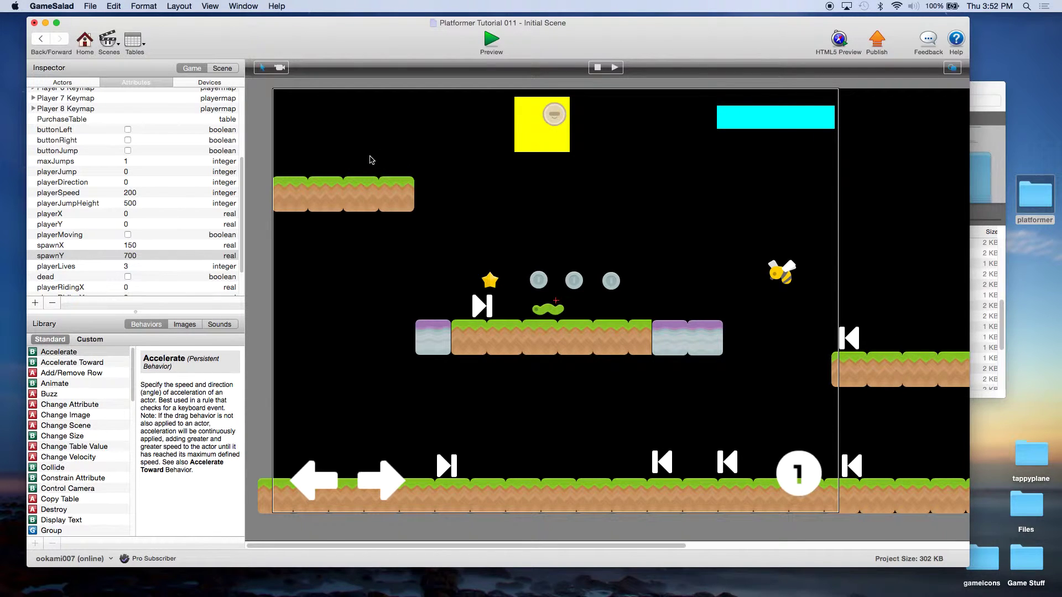
{"action": "left_click_drag", "start_coordinate": [644, 547], "coordinate": [851, 542]}
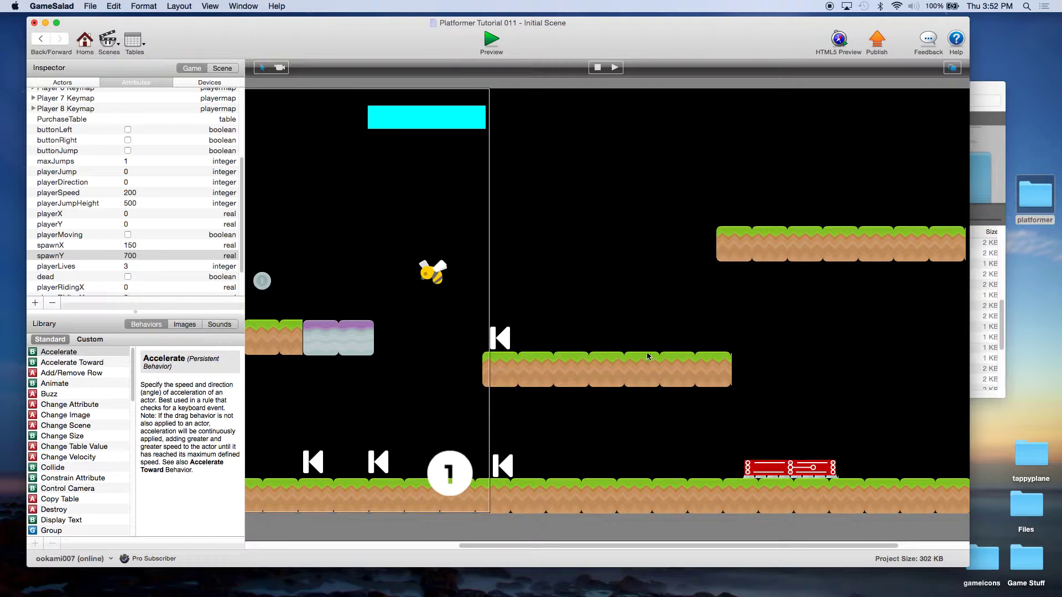
Check the spawnX and spawnY attributes, then show the project's actor list.
{"action": "left_click", "coordinate": [64, 245]}
{"action": "left_click", "coordinate": [64, 257]}
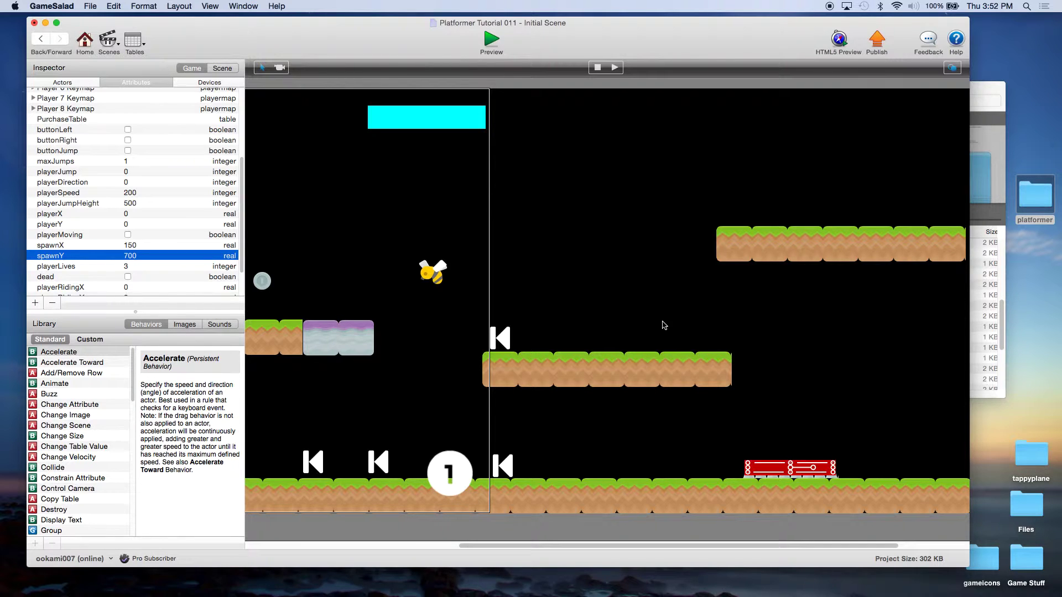
{"action": "left_click_drag", "start_coordinate": [470, 545], "coordinate": [265, 544]}
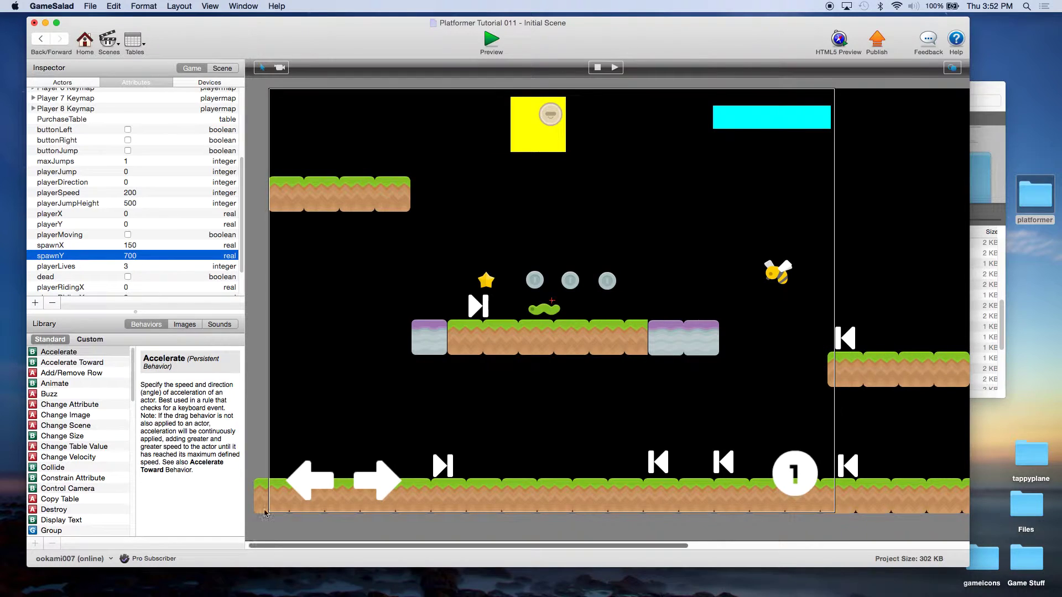
{"action": "left_click", "coordinate": [63, 83]}
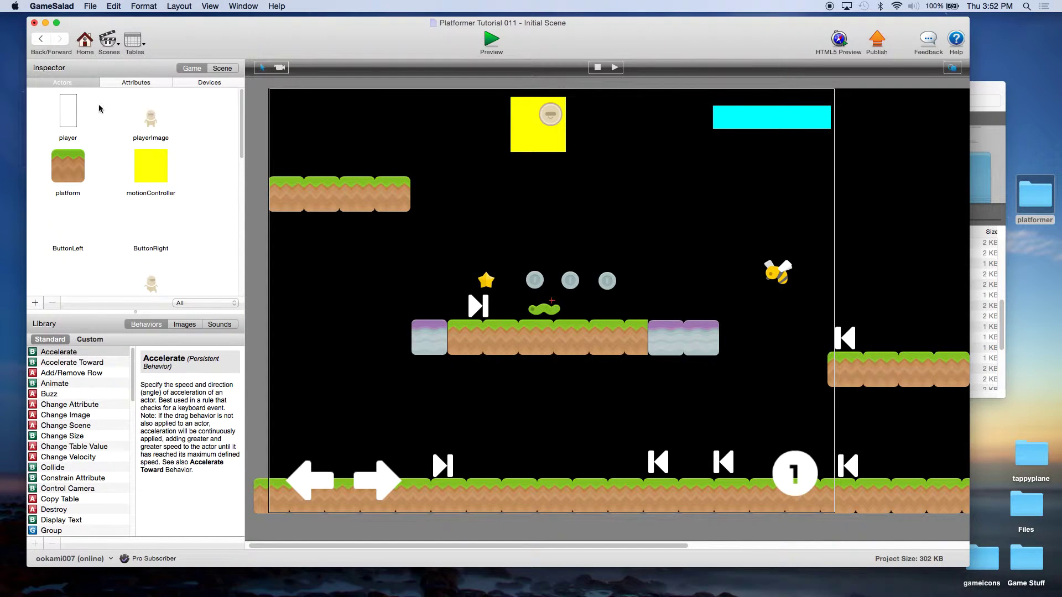
From the project overview's Actors list, create two new blank actors.
{"action": "left_click_drag", "start_coordinate": [241, 140], "coordinate": [237, 273]}
{"action": "left_click", "coordinate": [84, 42]}
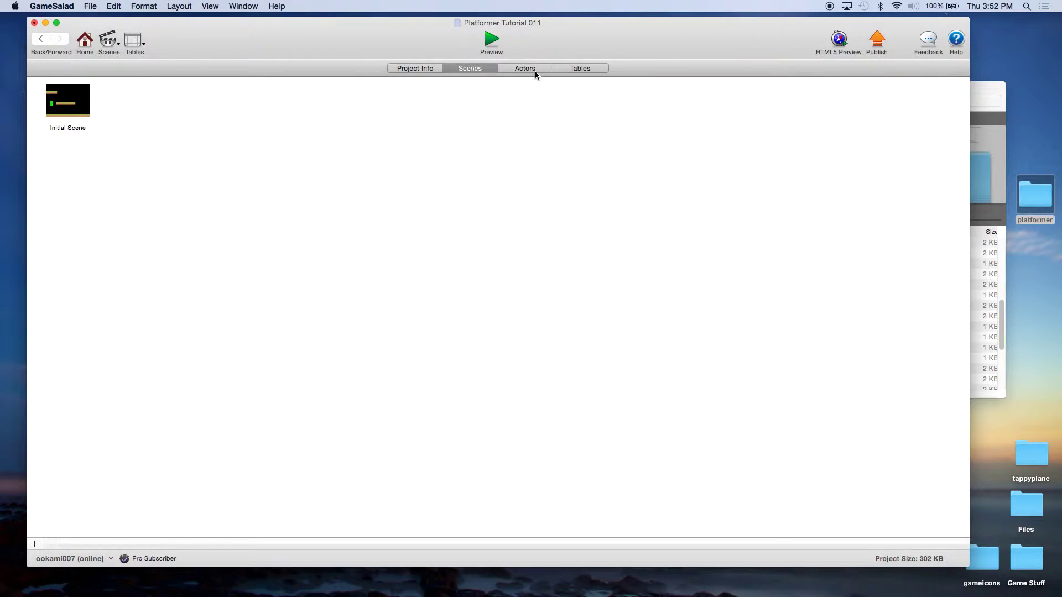
{"action": "left_click", "coordinate": [532, 71]}
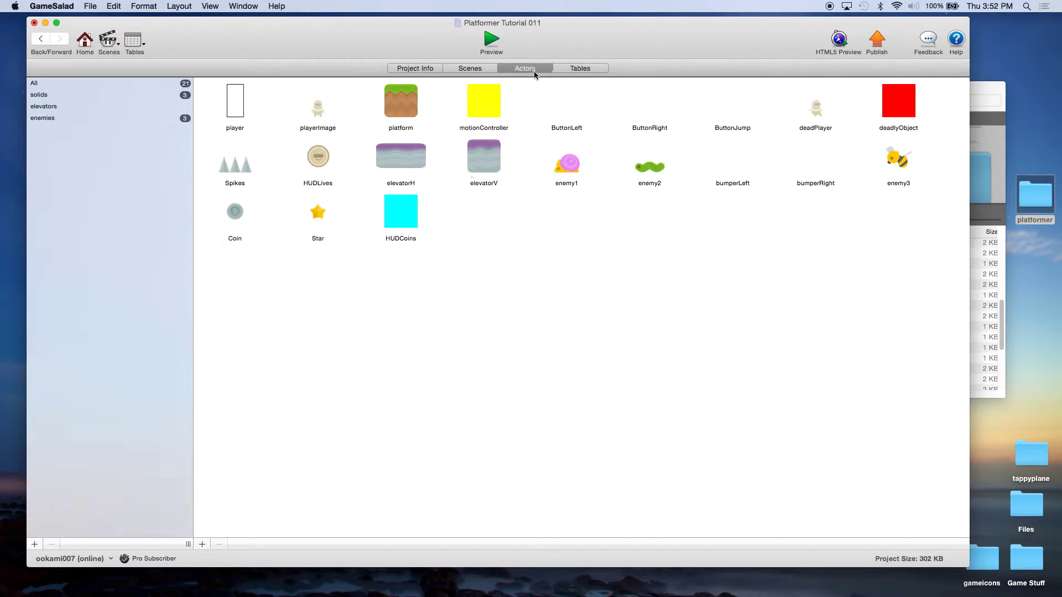
{"action": "left_click", "coordinate": [203, 545]}
{"action": "left_click", "coordinate": [203, 546]}
Rename Actor 1 to 'CheckPoint' and open it in the actor editor.
{"action": "double_click", "coordinate": [496, 237]}
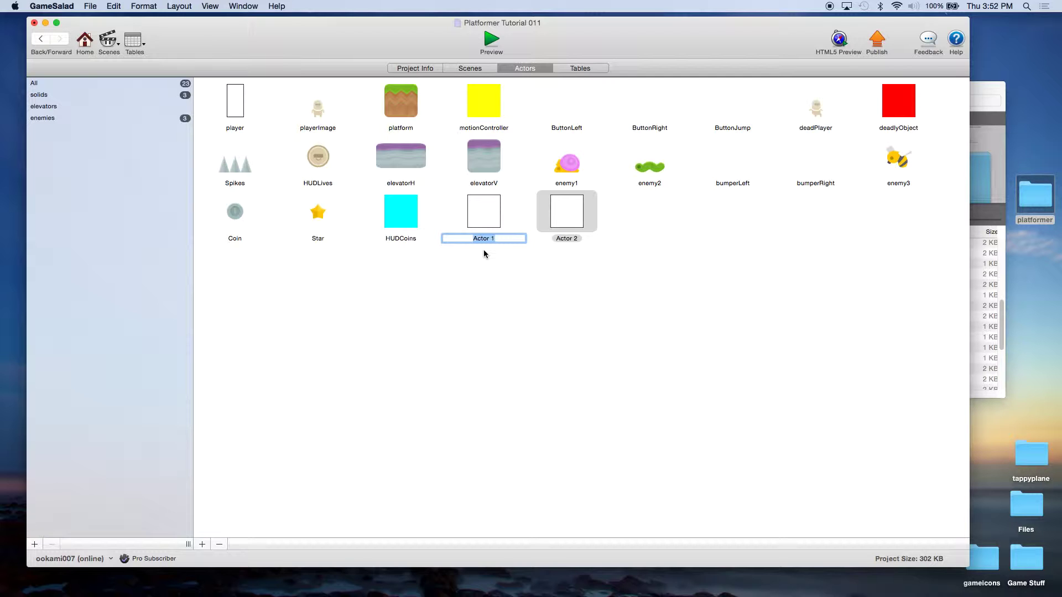
{"action": "type", "text": "CheckPoint"}
{"action": "key", "text": "Return"}
{"action": "left_click", "coordinate": [488, 225]}
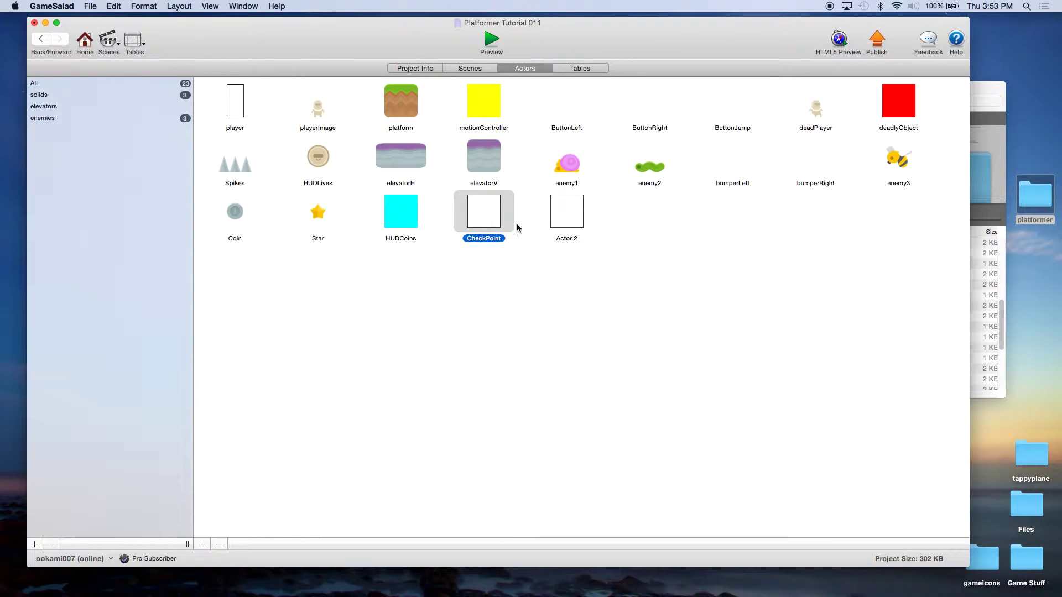
{"action": "left_click", "coordinate": [568, 222]}
{"action": "left_click", "coordinate": [492, 218]}
{"action": "double_click", "coordinate": [489, 218]}
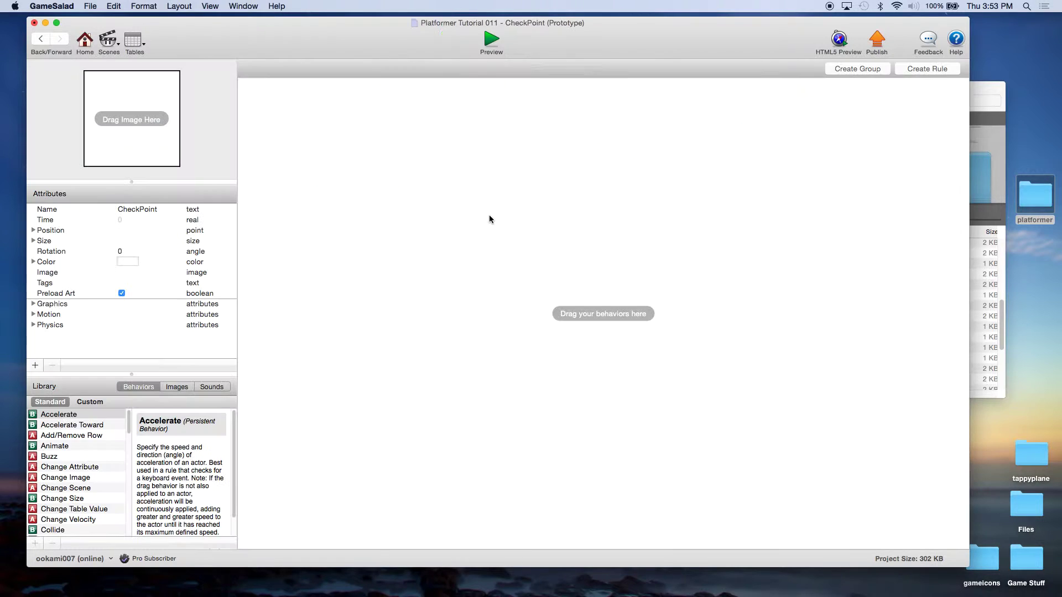
Set the CheckPoint's physics Density, Friction and Bounciness to 0.
{"action": "left_click", "coordinate": [33, 327]}
{"action": "scroll", "coordinate": [116, 320], "scroll_direction": "down", "scroll_amount": 2}
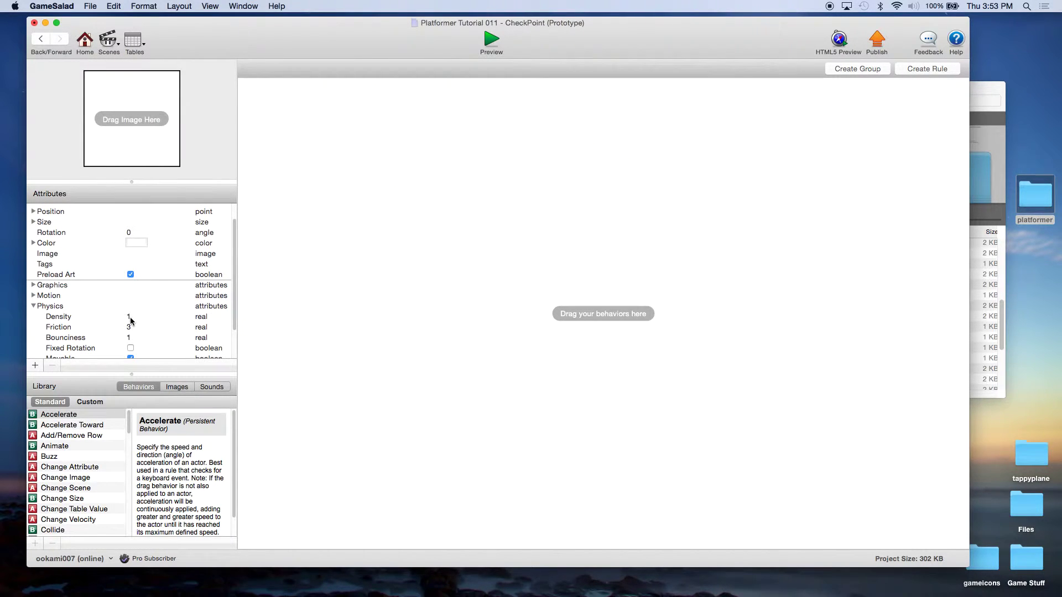
{"action": "double_click", "coordinate": [130, 318]}
{"action": "type", "text": "0"}
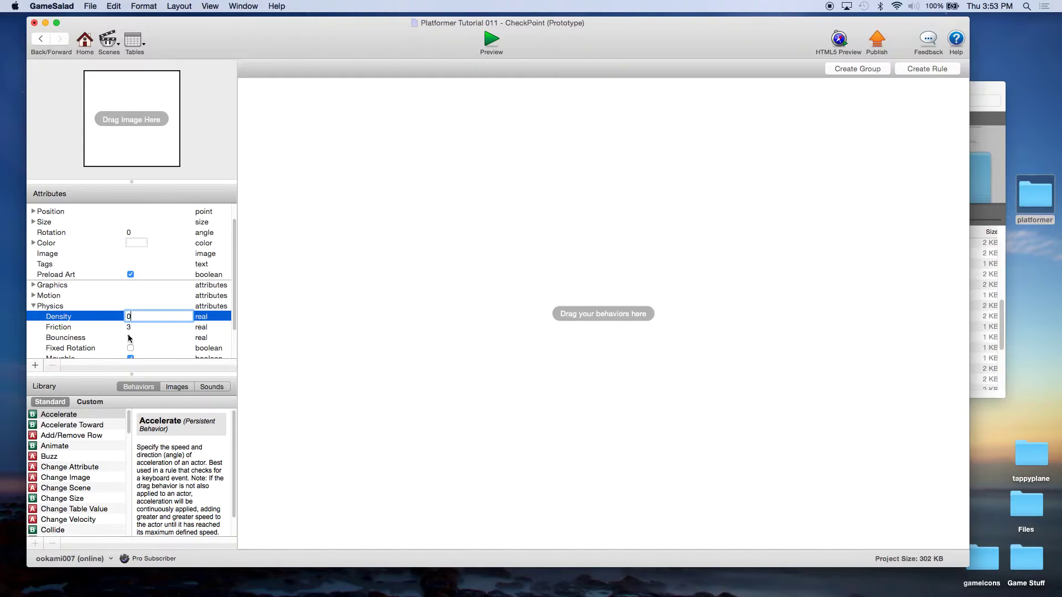
{"action": "double_click", "coordinate": [129, 327]}
{"action": "type", "text": "0"}
{"action": "double_click", "coordinate": [132, 337]}
{"action": "type", "text": "0"}
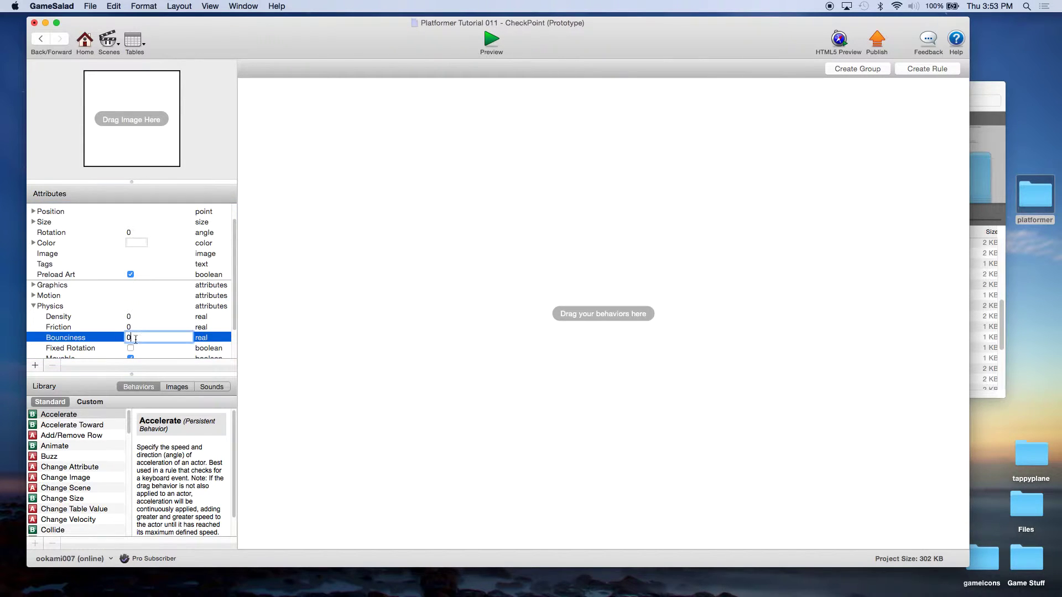
{"action": "left_click", "coordinate": [134, 329]}
Turn Fixed Rotation on and Movable off, then collapse the Physics section.
{"action": "scroll", "coordinate": [147, 336], "scroll_direction": "down", "scroll_amount": 1}
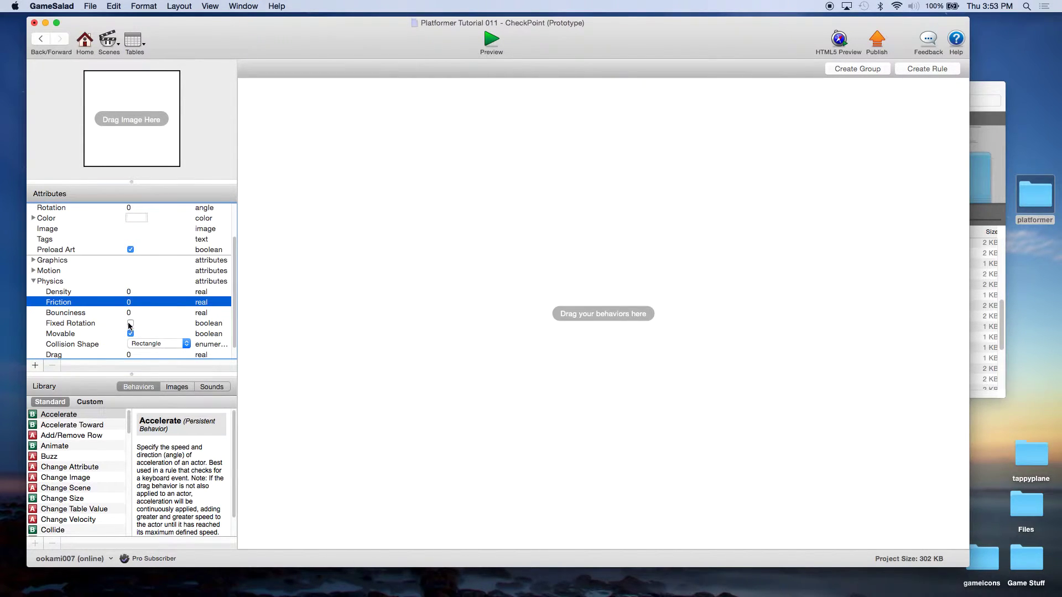
{"action": "left_click", "coordinate": [131, 324]}
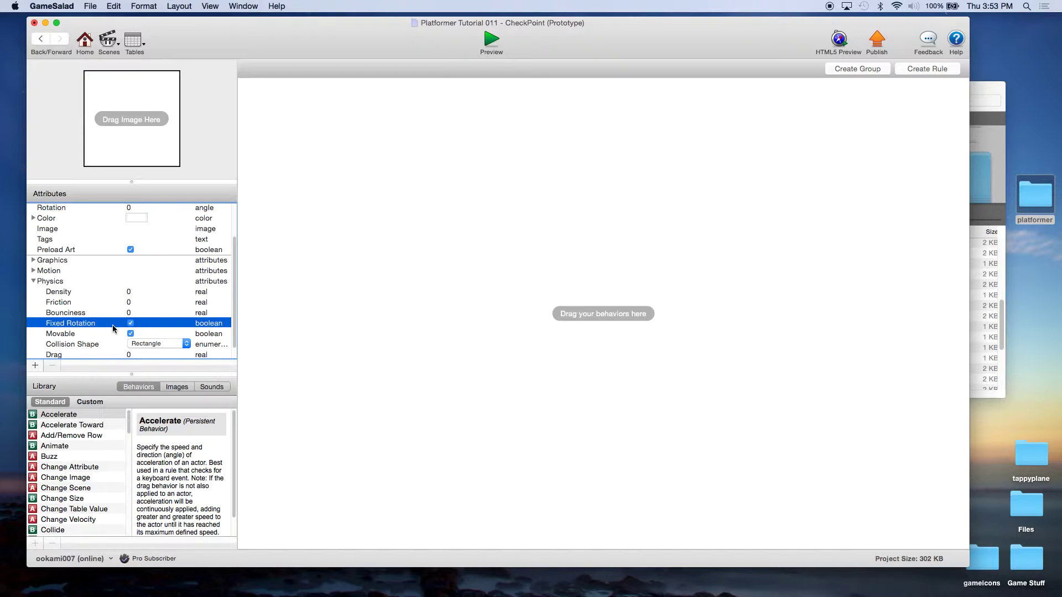
{"action": "left_click", "coordinate": [130, 334]}
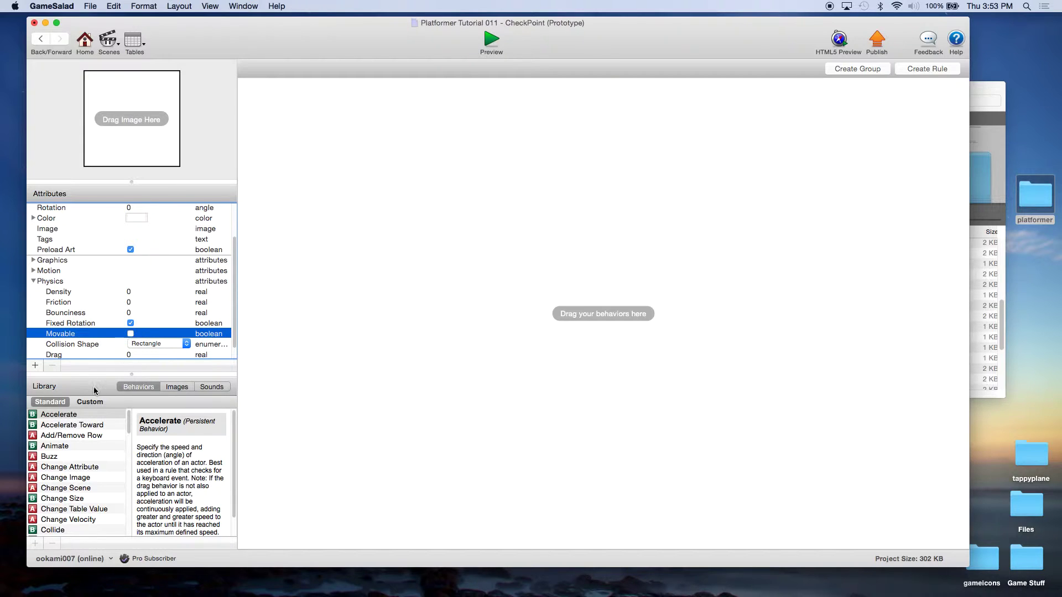
{"action": "scroll", "coordinate": [94, 325], "scroll_direction": "down", "scroll_amount": 1}
{"action": "scroll", "coordinate": [94, 323], "scroll_direction": "up", "scroll_amount": 5}
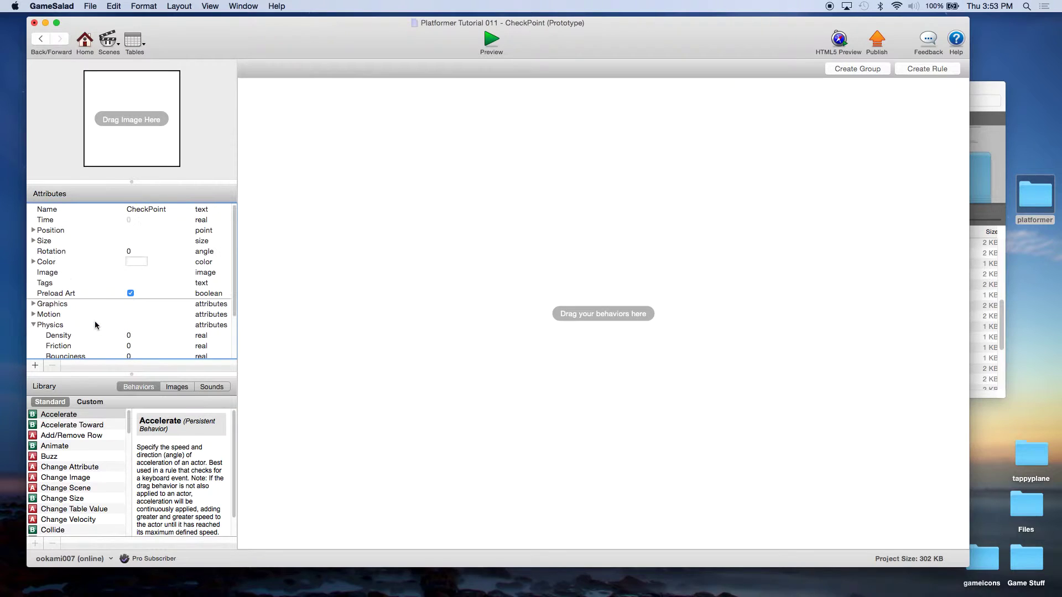
{"action": "left_click", "coordinate": [33, 325]}
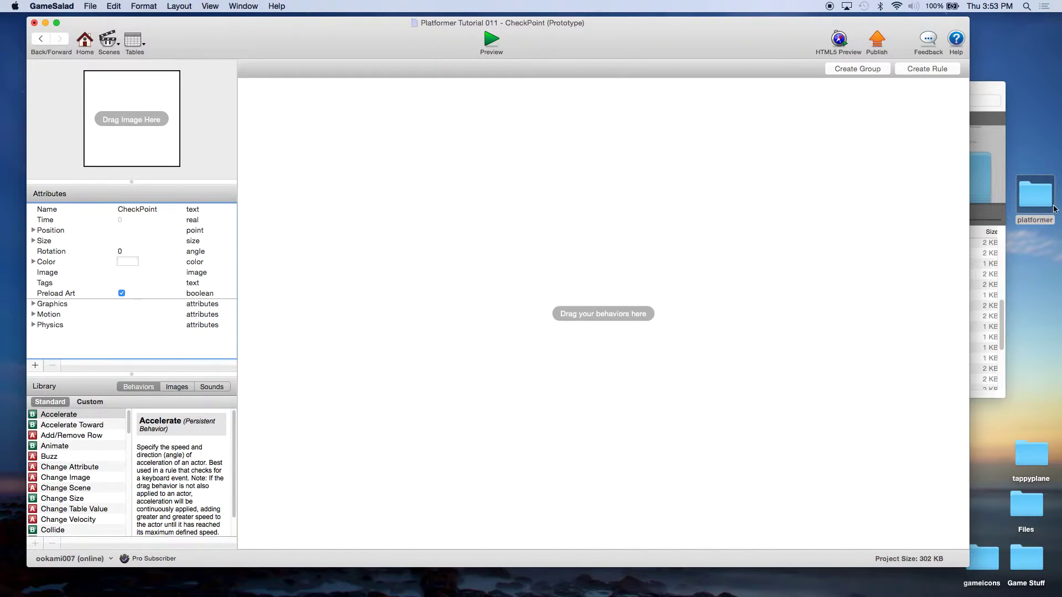
Make flagYellow1.png from the platformer folder the CheckPoint actor's image.
{"action": "double_click", "coordinate": [1035, 197]}
{"action": "scroll", "coordinate": [792, 259], "scroll_direction": "up", "scroll_amount": 6}
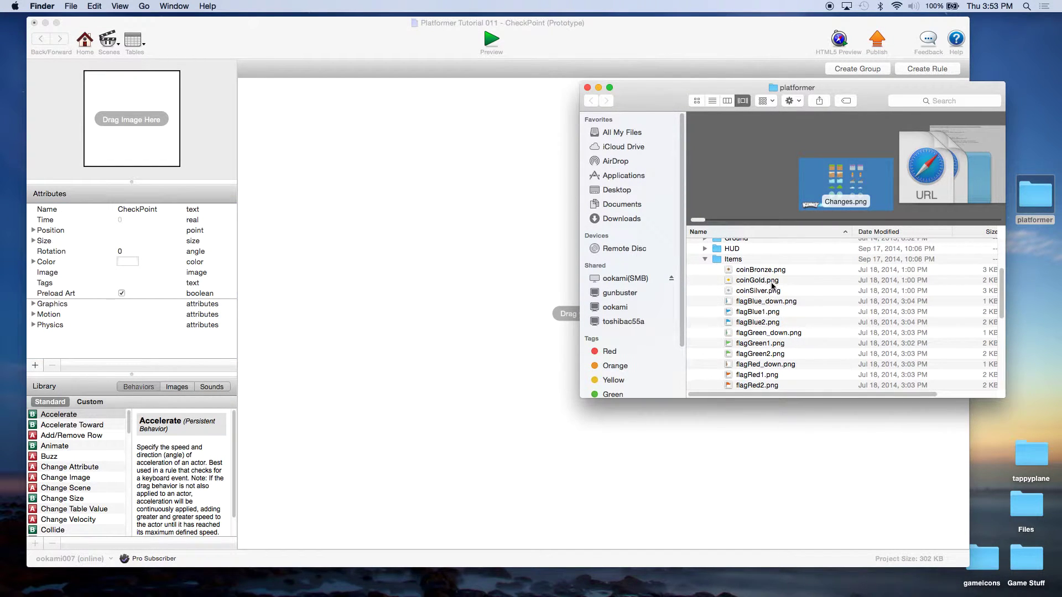
{"action": "left_click", "coordinate": [763, 303]}
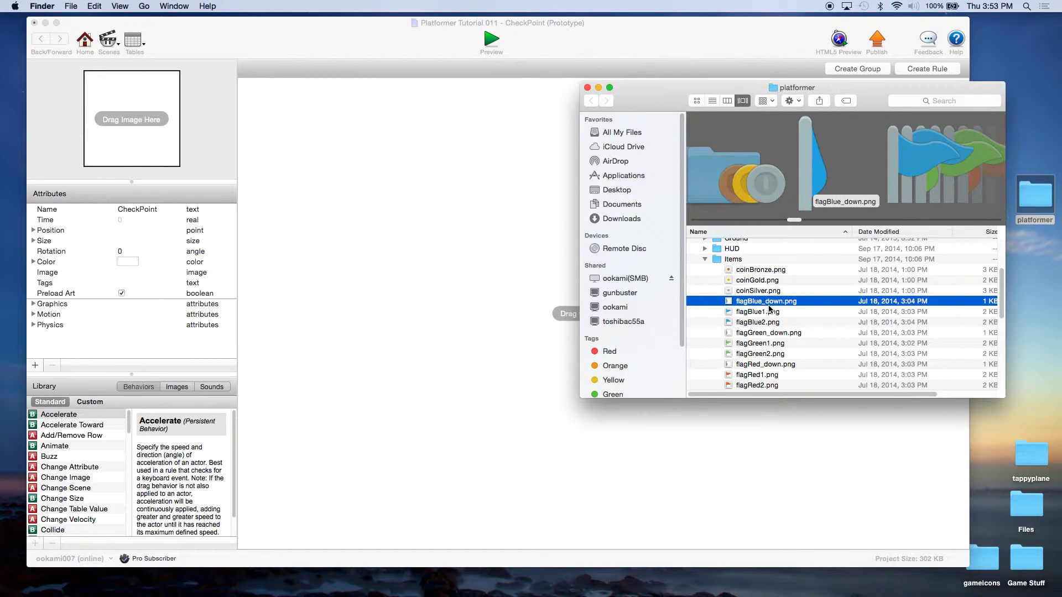
{"action": "scroll", "coordinate": [770, 308], "scroll_direction": "down", "scroll_amount": 3}
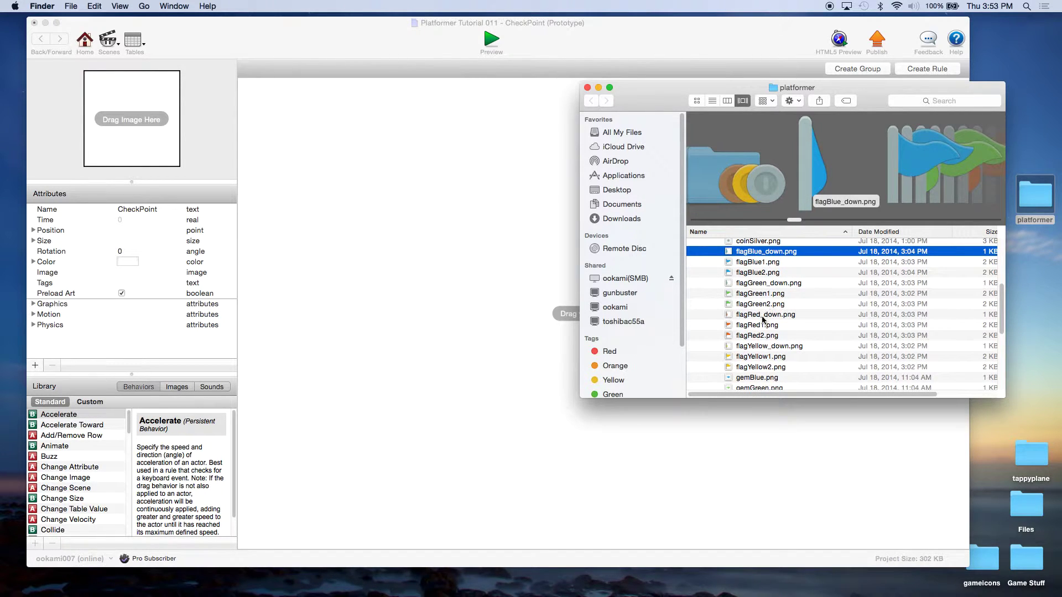
{"action": "left_click", "coordinate": [759, 359]}
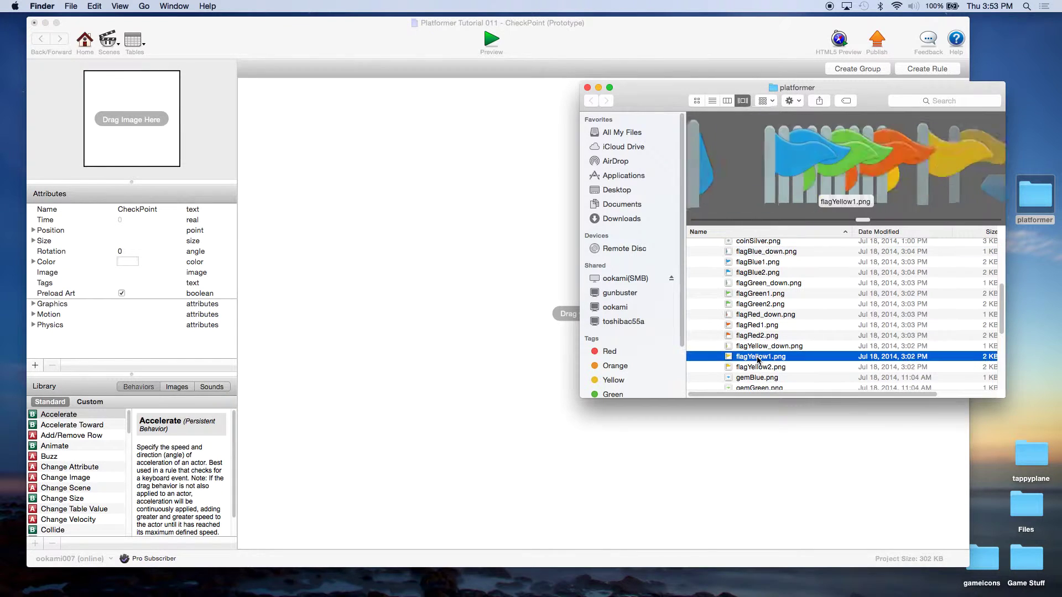
{"action": "left_click_drag", "start_coordinate": [761, 358], "coordinate": [180, 166]}
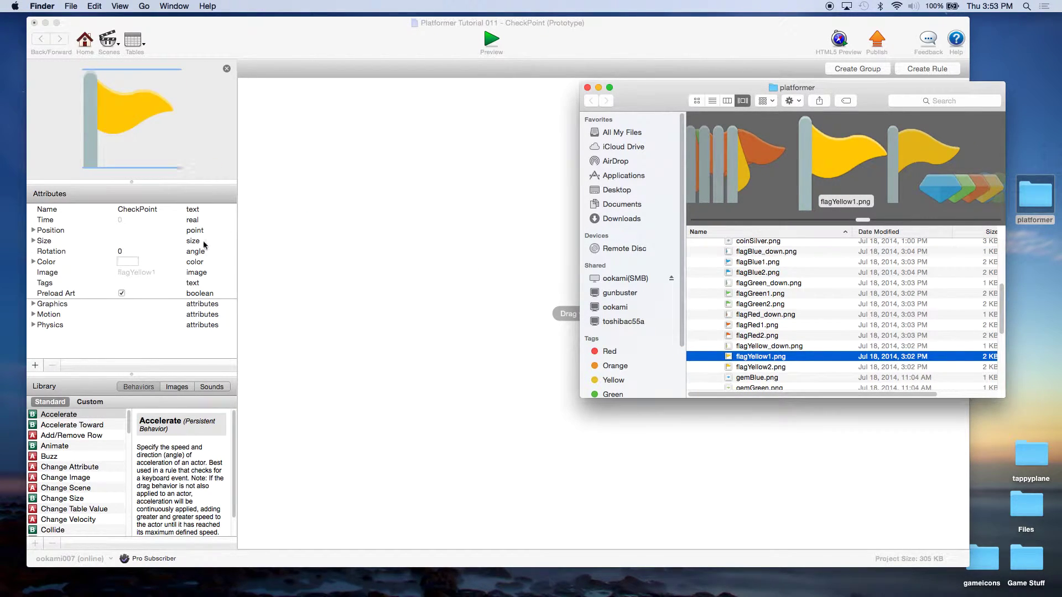
Import flagYellow2.png and flagYellow_down.png into the project's Images library.
{"action": "left_click", "coordinate": [184, 390]}
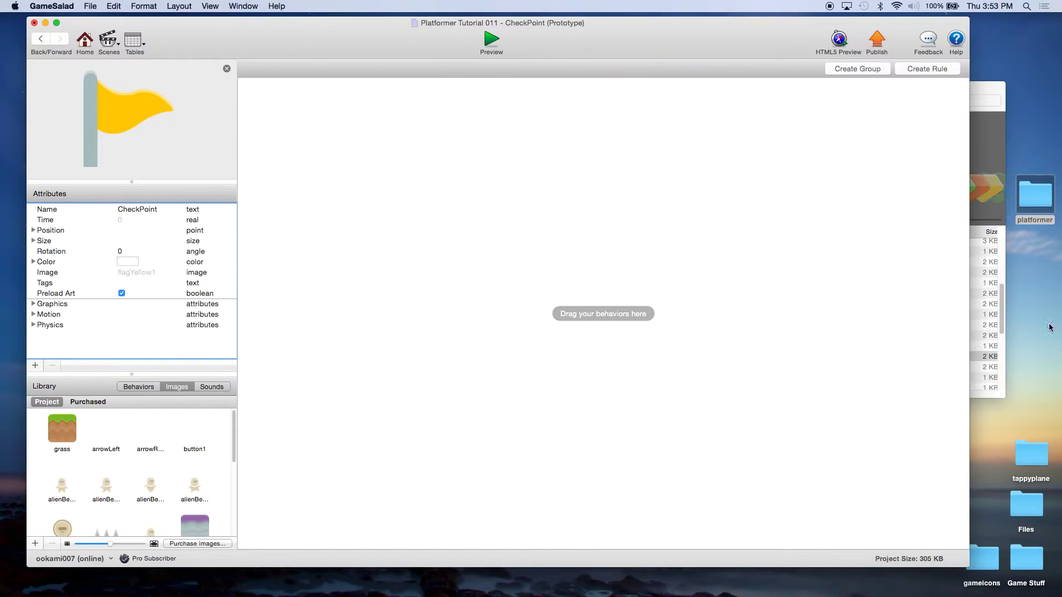
{"action": "left_click", "coordinate": [1003, 119]}
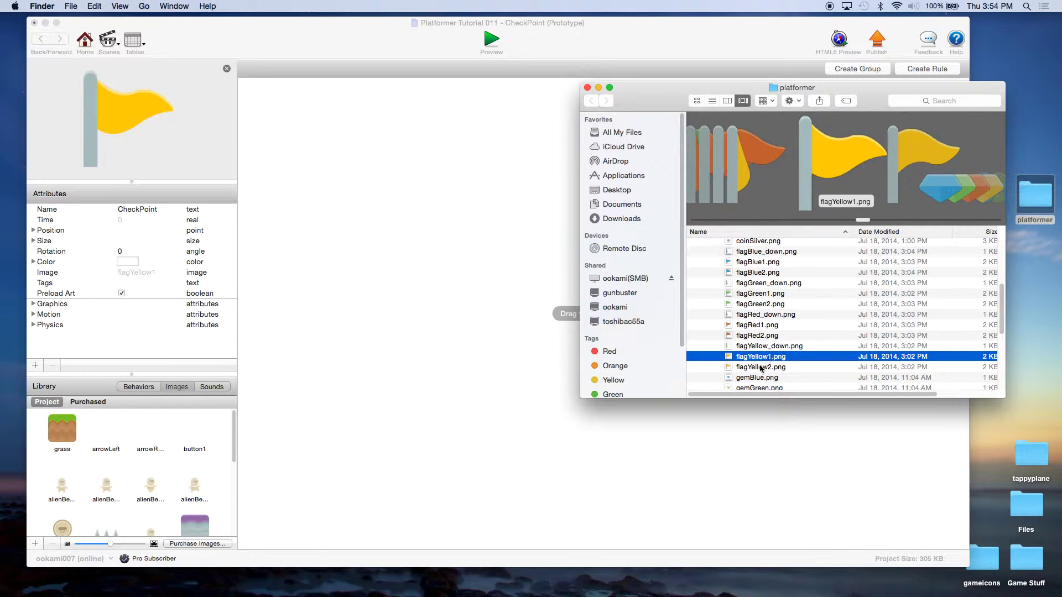
{"action": "left_click", "coordinate": [761, 368]}
{"action": "left_click_drag", "start_coordinate": [761, 372], "coordinate": [202, 471]}
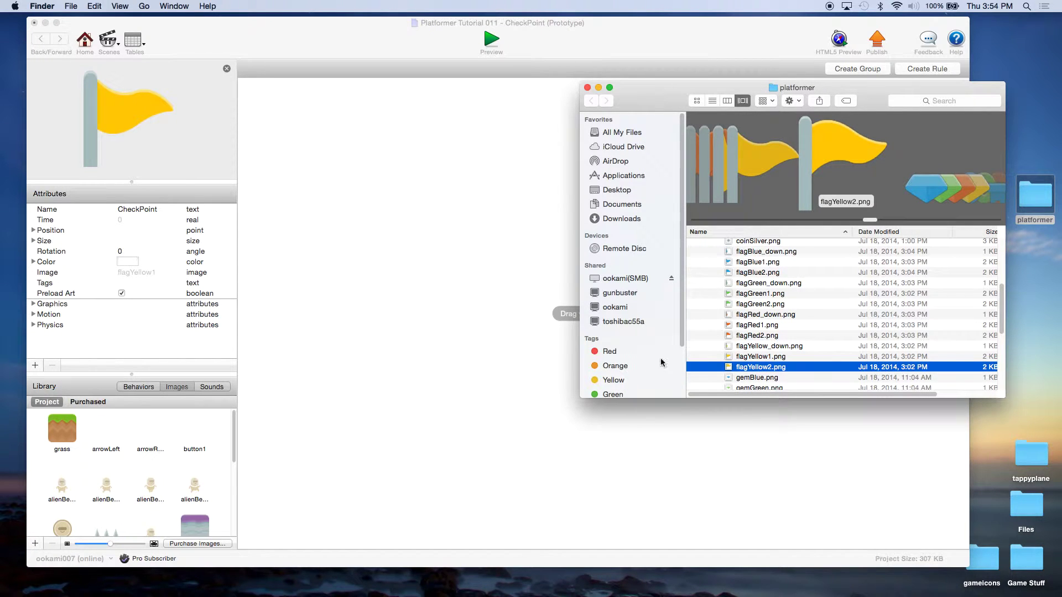
{"action": "left_click", "coordinate": [758, 347]}
{"action": "left_click_drag", "start_coordinate": [758, 347], "coordinate": [232, 529]}
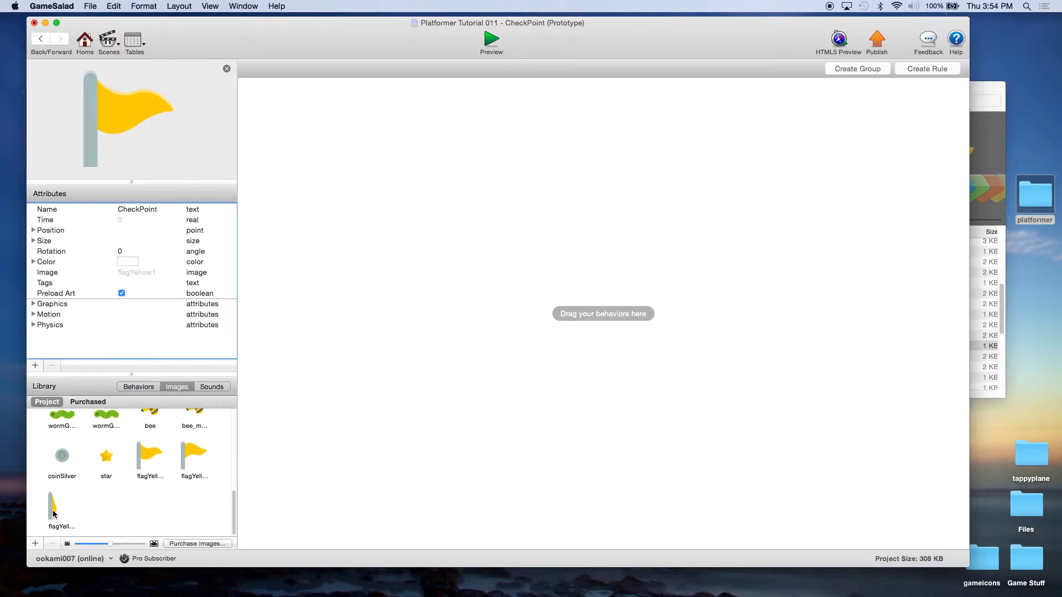
Add an Animate behavior with the two yellow flag images as its frames.
{"action": "left_click", "coordinate": [384, 245]}
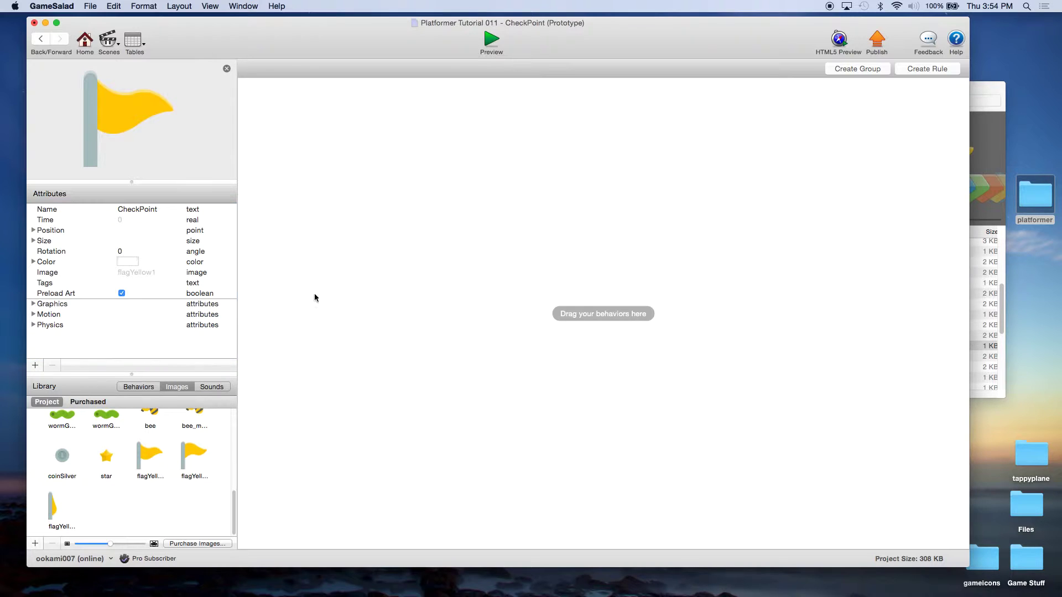
{"action": "left_click", "coordinate": [144, 388]}
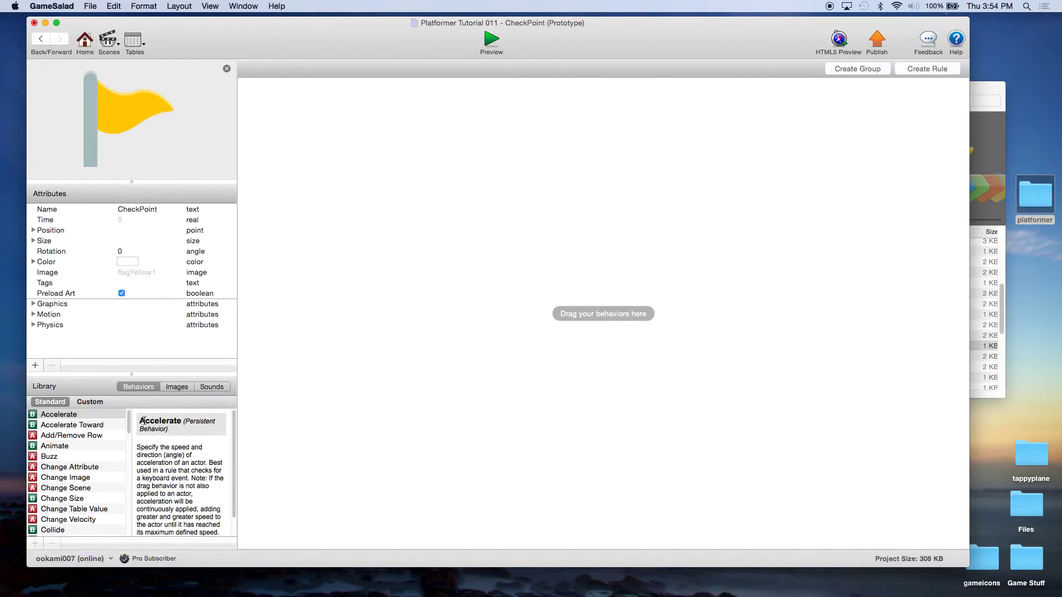
{"action": "left_click_drag", "start_coordinate": [57, 447], "coordinate": [423, 173]}
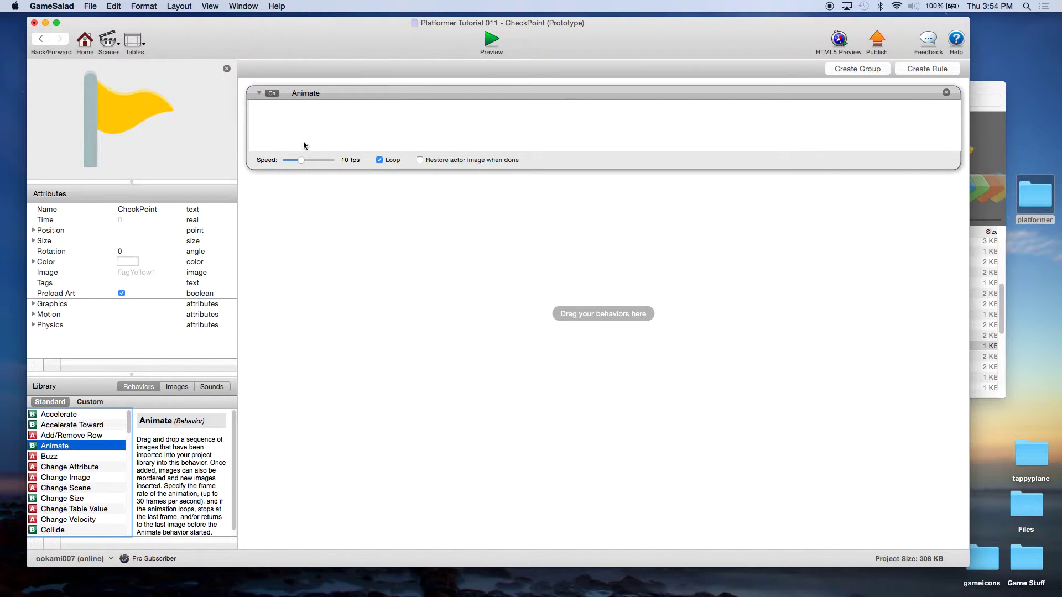
{"action": "left_click", "coordinate": [178, 387]}
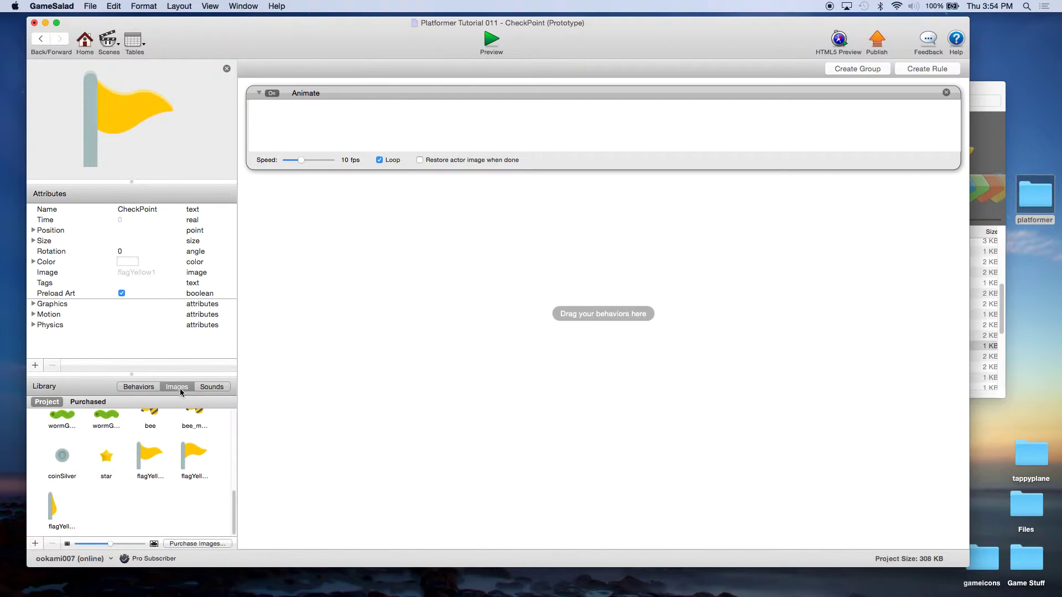
{"action": "left_click_drag", "start_coordinate": [141, 459], "coordinate": [276, 138]}
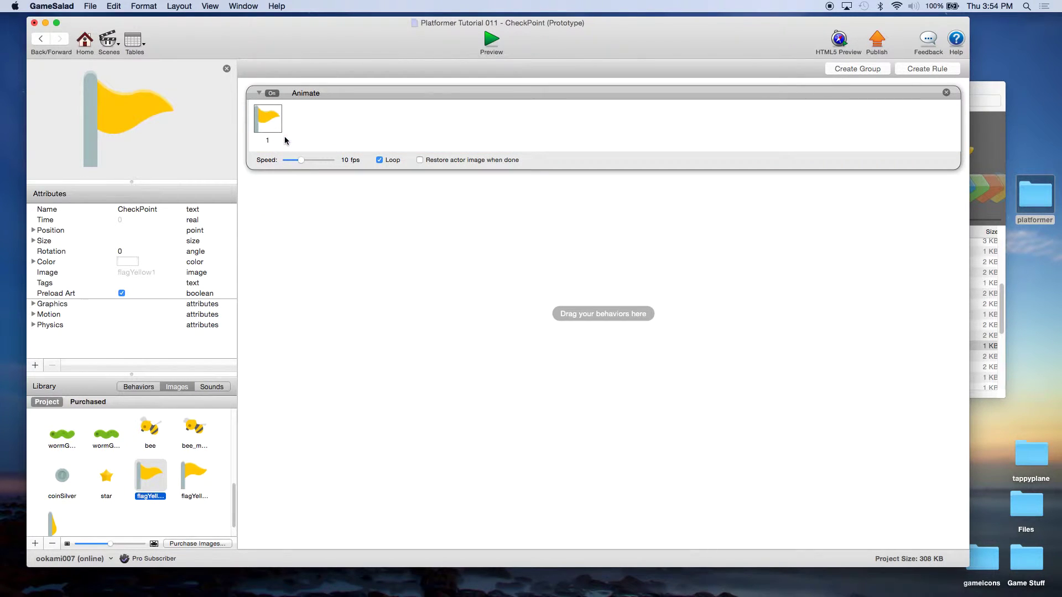
{"action": "left_click", "coordinate": [187, 484]}
{"action": "left_click_drag", "start_coordinate": [187, 481], "coordinate": [319, 142]}
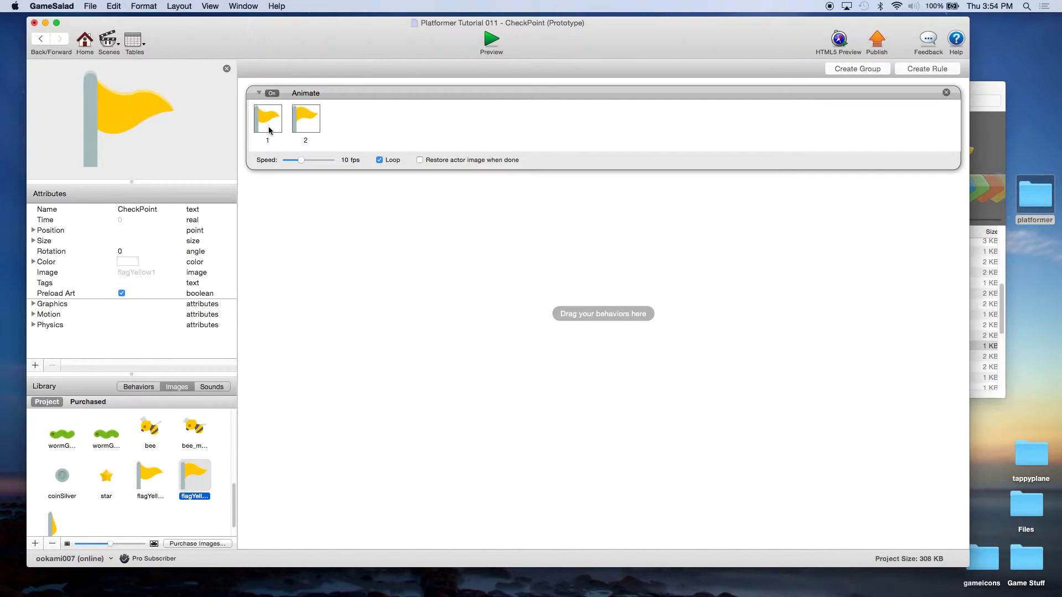
{"action": "left_click", "coordinate": [363, 254]}
Create a rule triggered by overlapping or colliding with player, named 'Touches player'.
{"action": "left_click", "coordinate": [931, 68]}
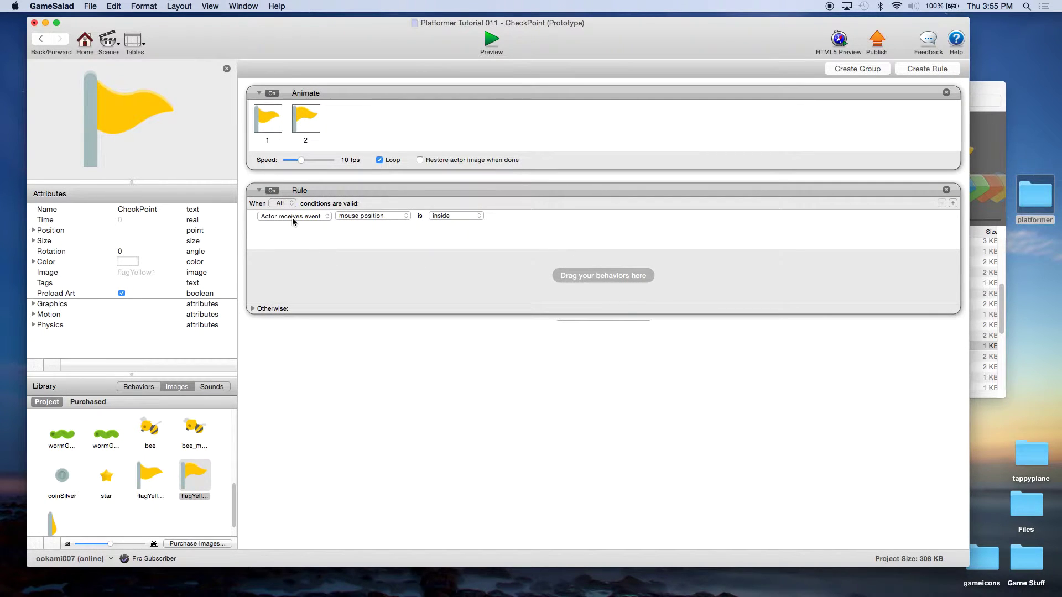
{"action": "left_click", "coordinate": [358, 216]}
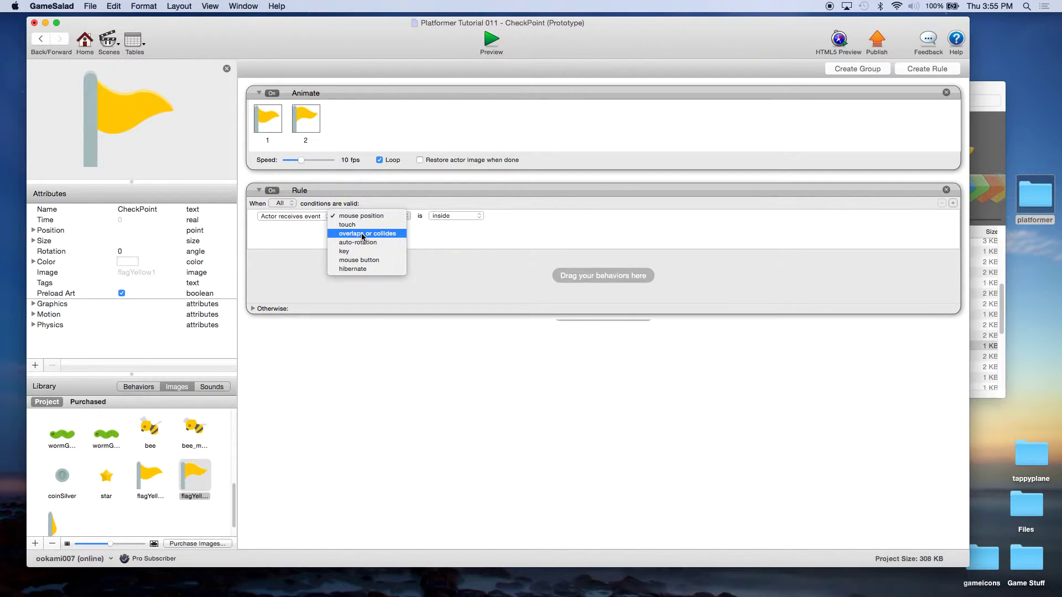
{"action": "left_click", "coordinate": [362, 233]}
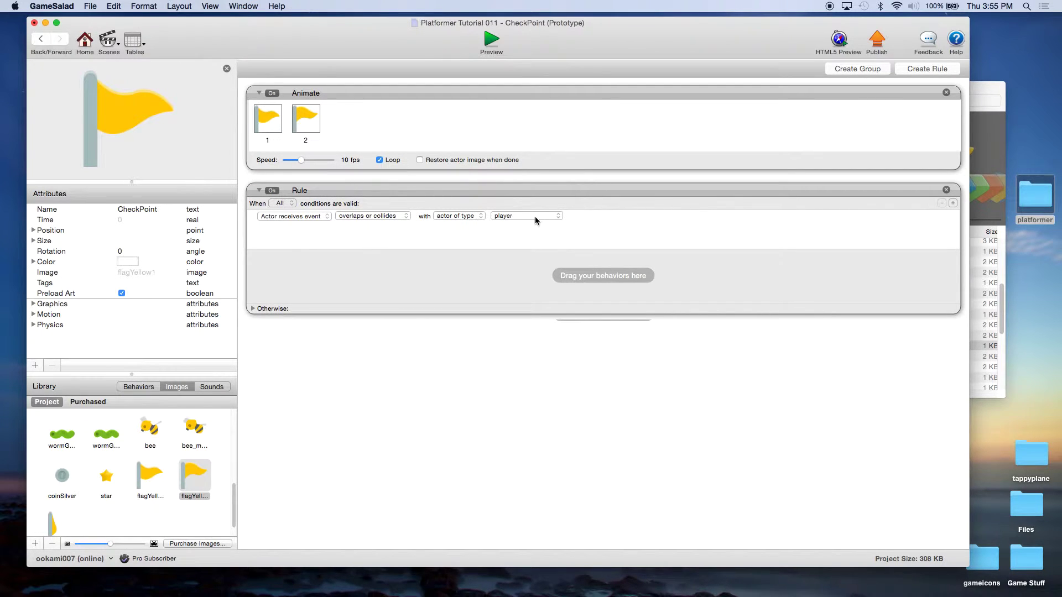
{"action": "left_click", "coordinate": [299, 191]}
{"action": "type", "text": "Touches play"}
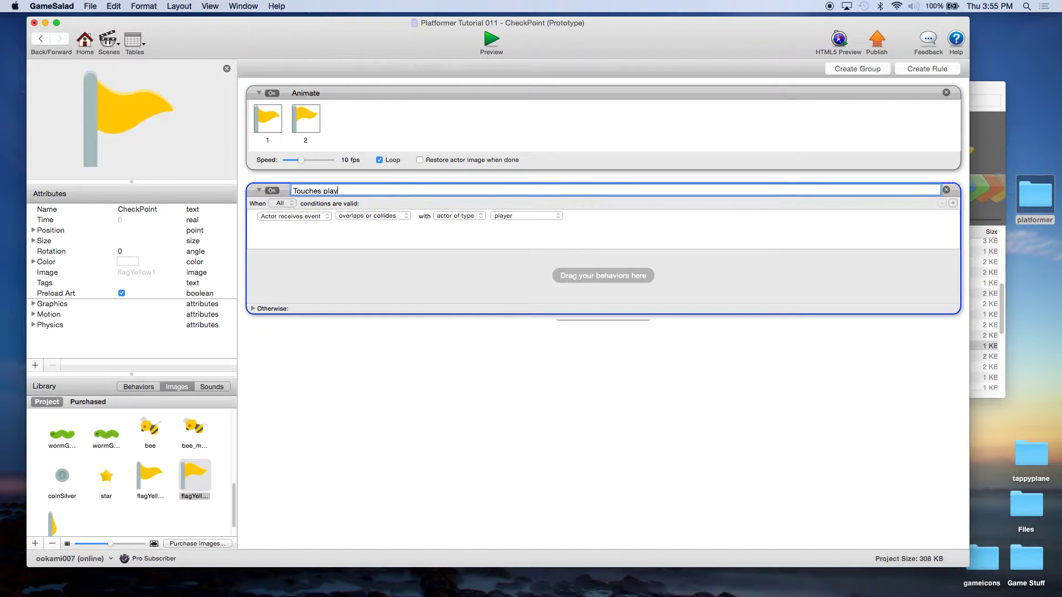
{"action": "type", "text": "er"}
{"action": "key", "text": "Return"}
{"action": "left_click", "coordinate": [436, 293]}
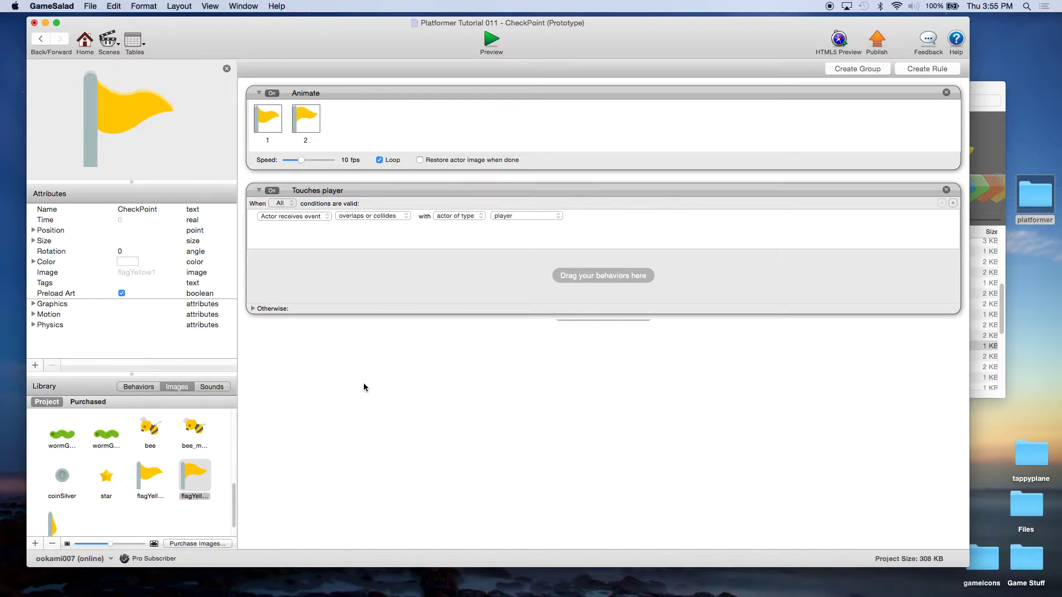
Add an unchecked boolean attribute named 'Touched' to the CheckPoint actor.
{"action": "left_click", "coordinate": [35, 365]}
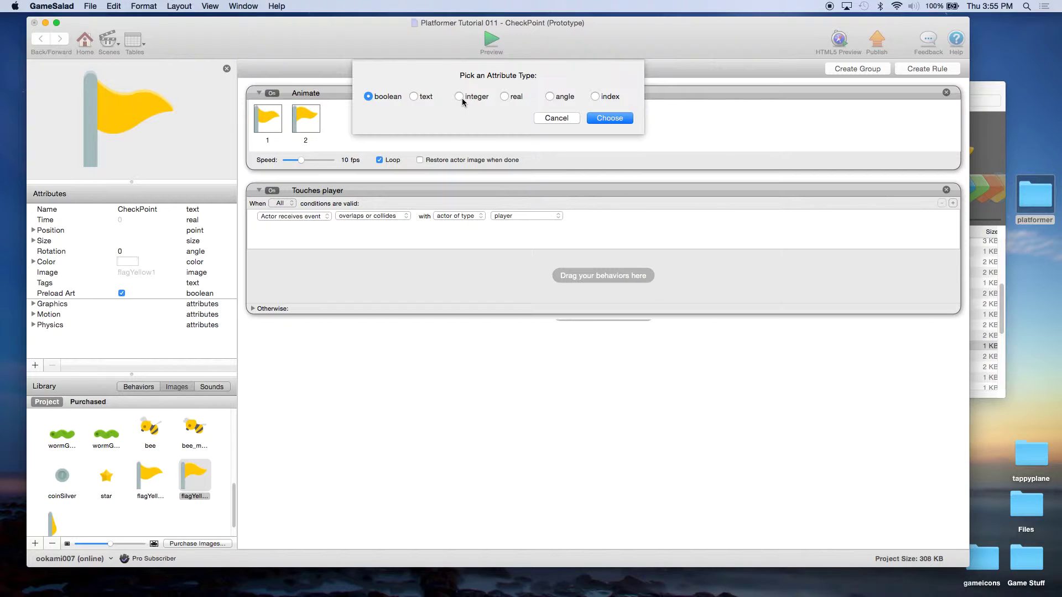
{"action": "left_click", "coordinate": [610, 118]}
{"action": "double_click", "coordinate": [74, 305]}
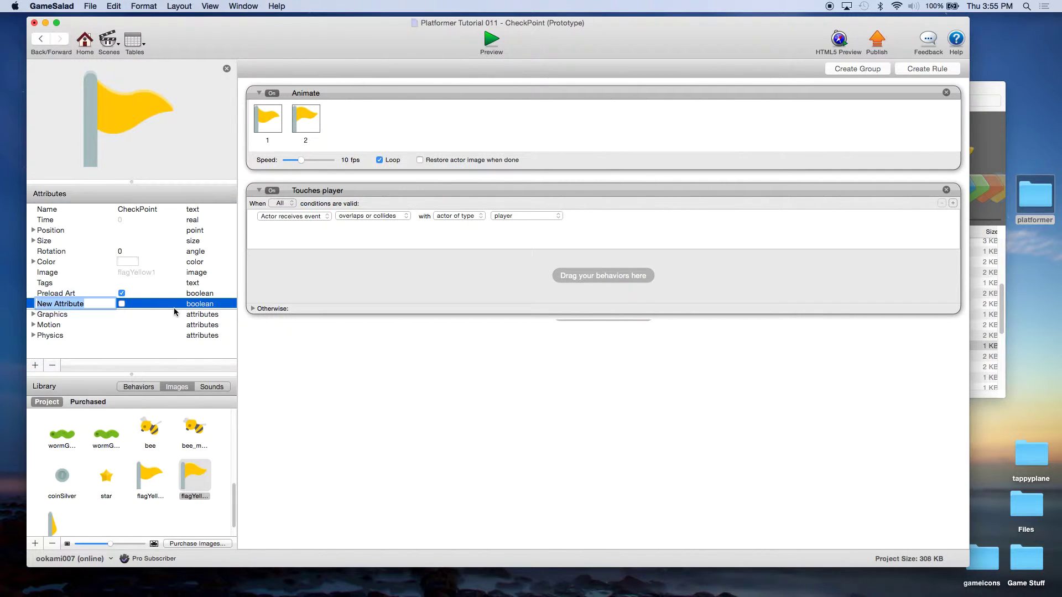
{"action": "type", "text": "Touched"}
{"action": "key", "text": "Return"}
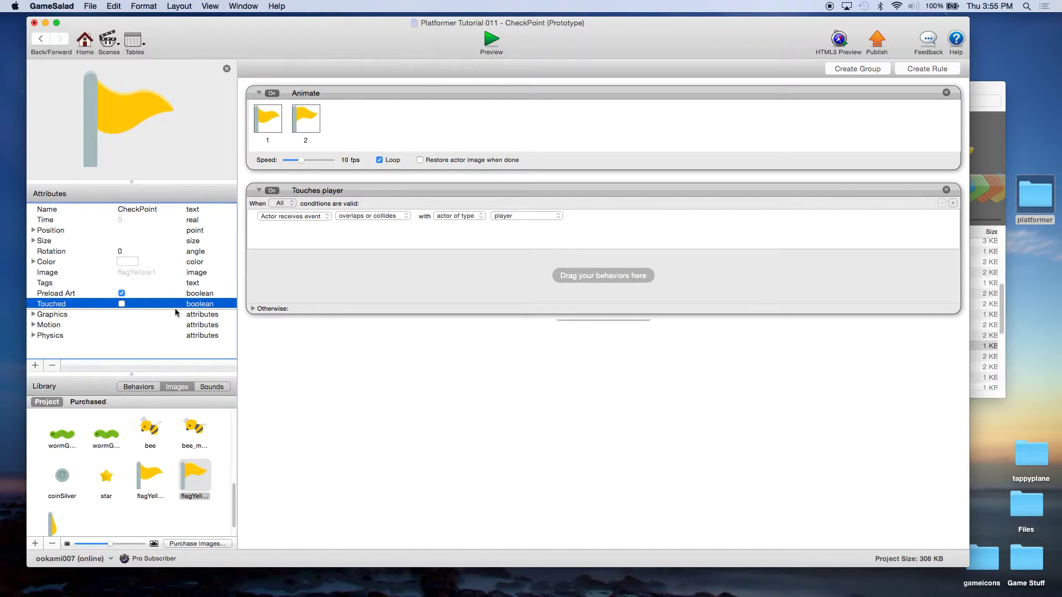
{"action": "left_click", "coordinate": [315, 358]}
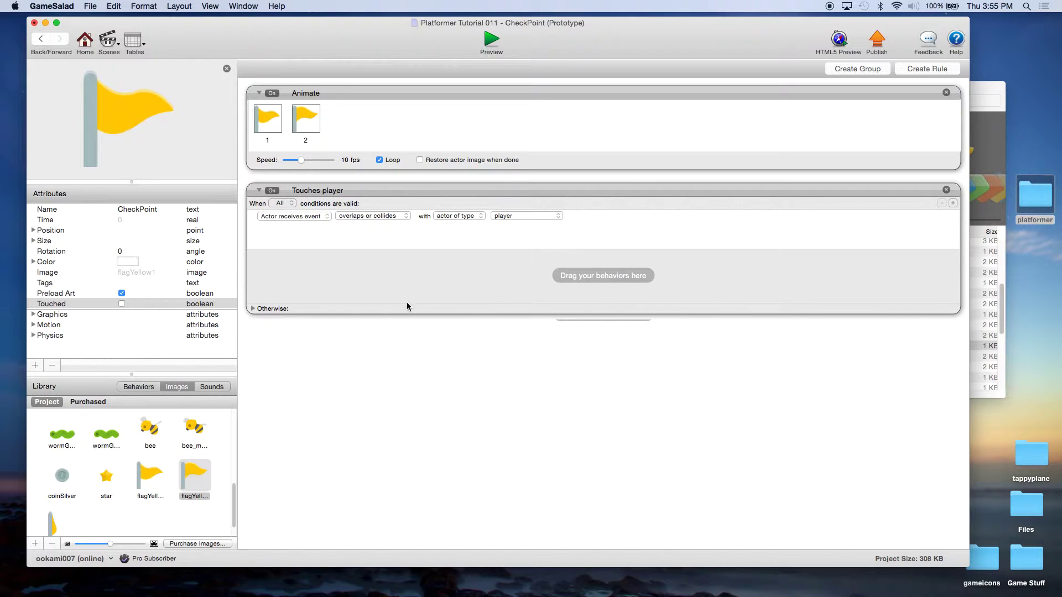
Add a Change Attribute action in Touches player that sets self.Touched to true.
{"action": "left_click", "coordinate": [143, 388]}
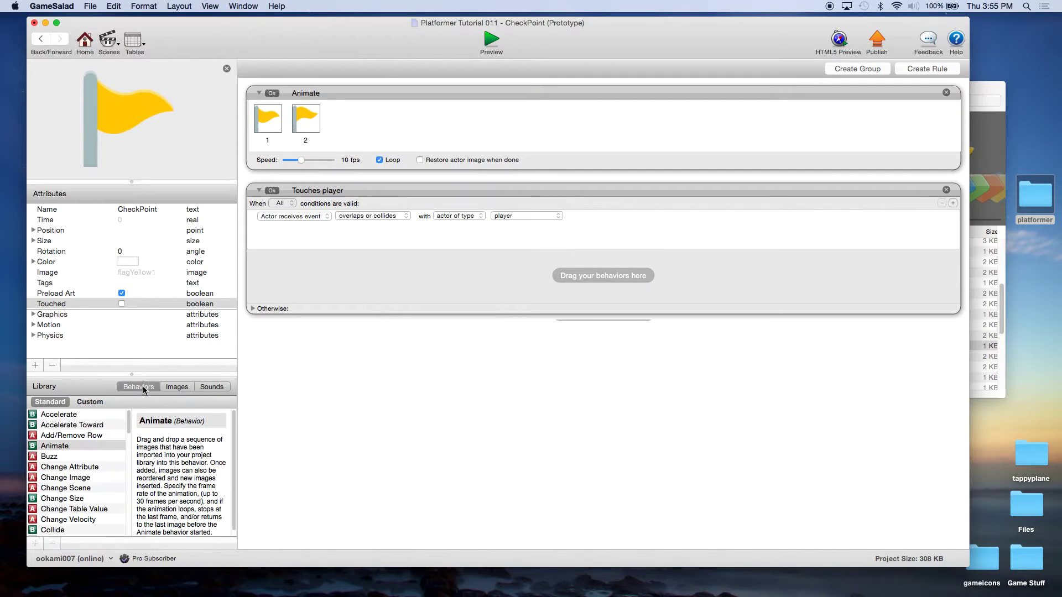
{"action": "left_click", "coordinate": [59, 467]}
{"action": "left_click_drag", "start_coordinate": [59, 470], "coordinate": [345, 275]}
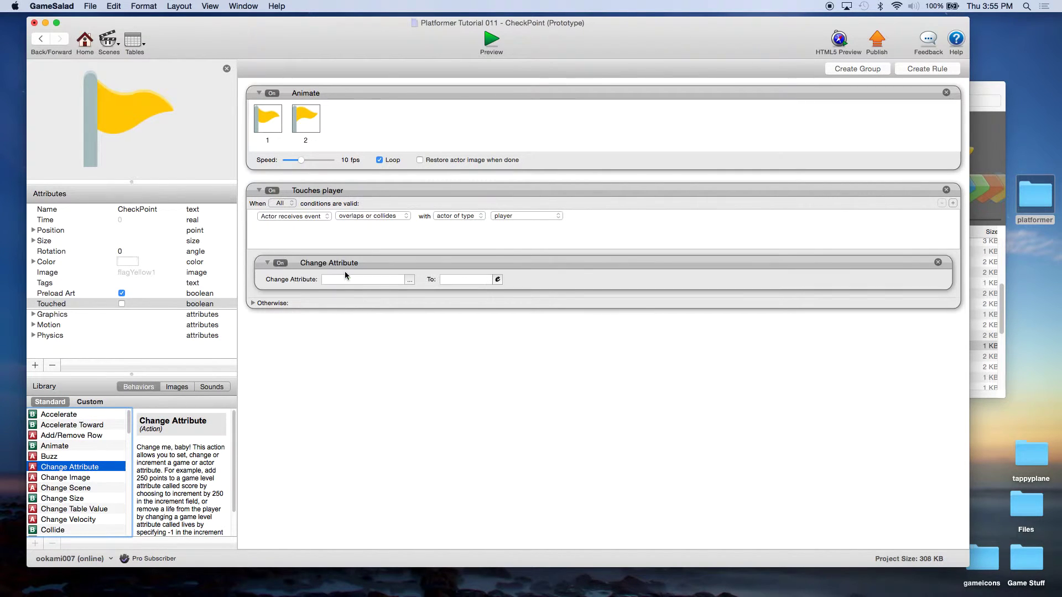
{"action": "left_click", "coordinate": [408, 280]}
{"action": "left_click", "coordinate": [427, 308]}
{"action": "scroll", "coordinate": [523, 319], "scroll_direction": "down", "scroll_amount": 3}
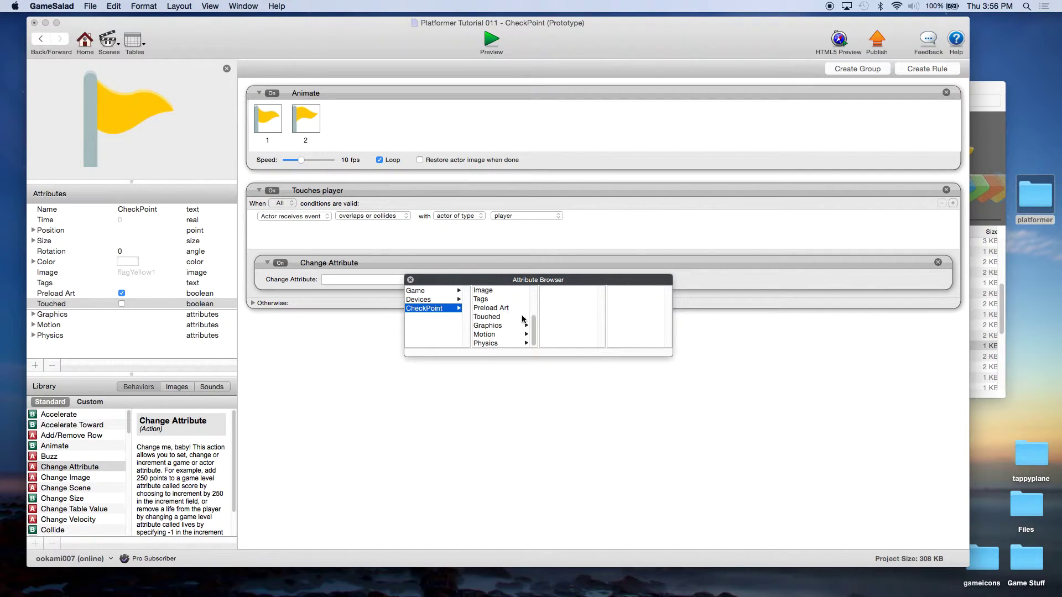
{"action": "left_click", "coordinate": [491, 317]}
{"action": "left_click", "coordinate": [463, 282]}
{"action": "type", "text": "true"}
{"action": "key", "text": "Return"}
{"action": "left_click", "coordinate": [510, 364]}
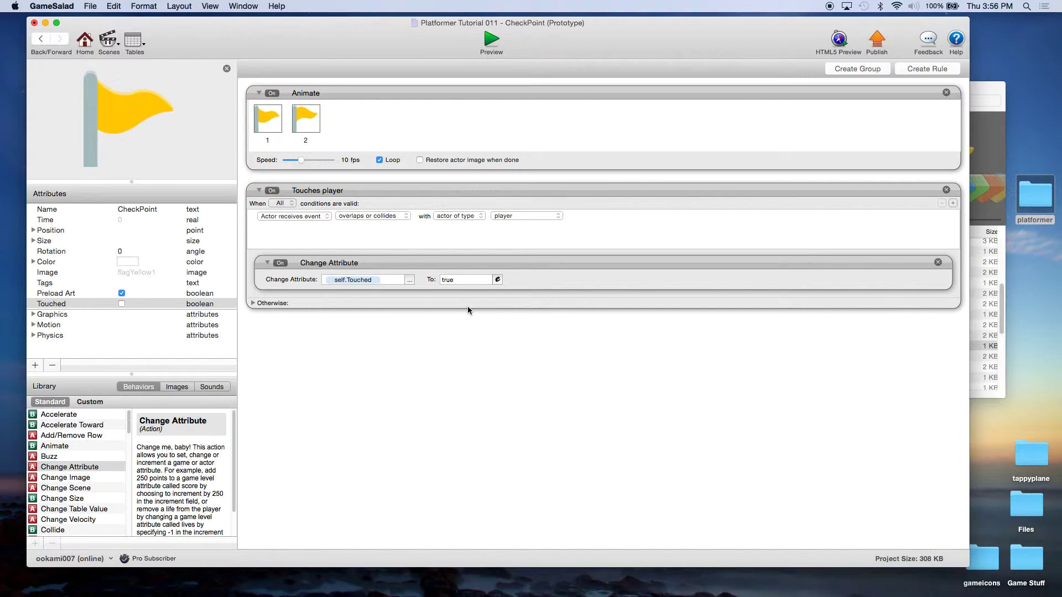
Add two more Change Attribute actions targeting game.spawnX and game.spawnY.
{"action": "left_click_drag", "start_coordinate": [83, 468], "coordinate": [357, 304]}
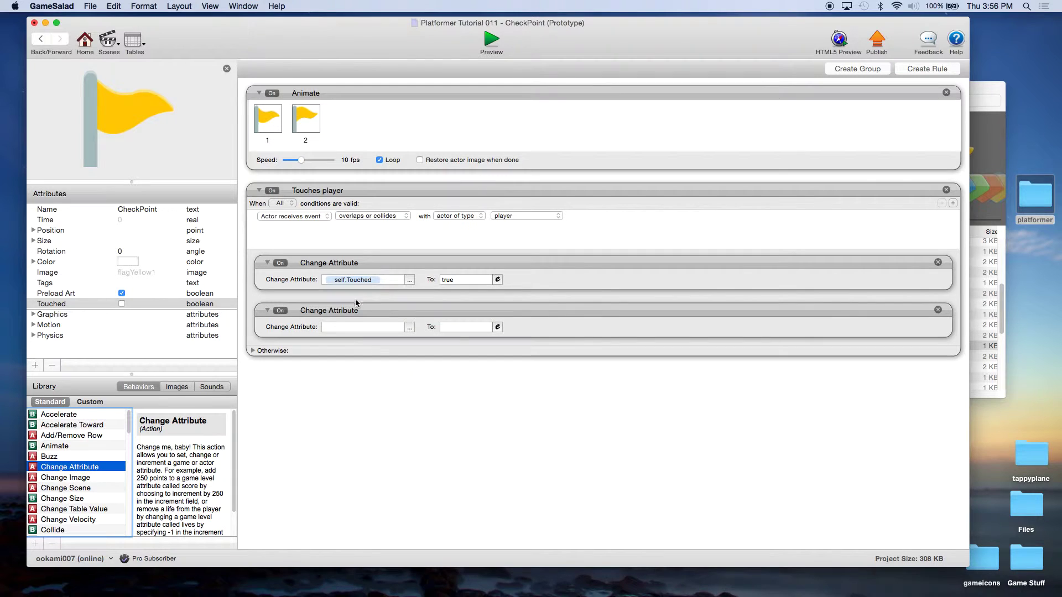
{"action": "left_click_drag", "start_coordinate": [88, 466], "coordinate": [358, 356]}
{"action": "left_click", "coordinate": [409, 327]}
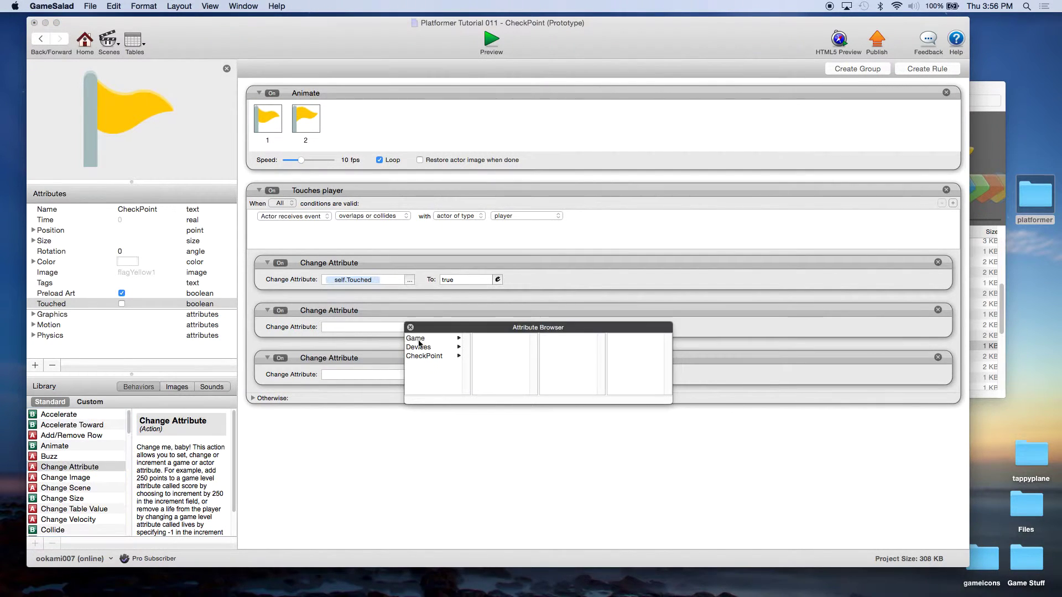
{"action": "left_click", "coordinate": [425, 339]}
{"action": "left_click_drag", "start_coordinate": [534, 340], "coordinate": [533, 381]}
{"action": "left_click", "coordinate": [500, 374]}
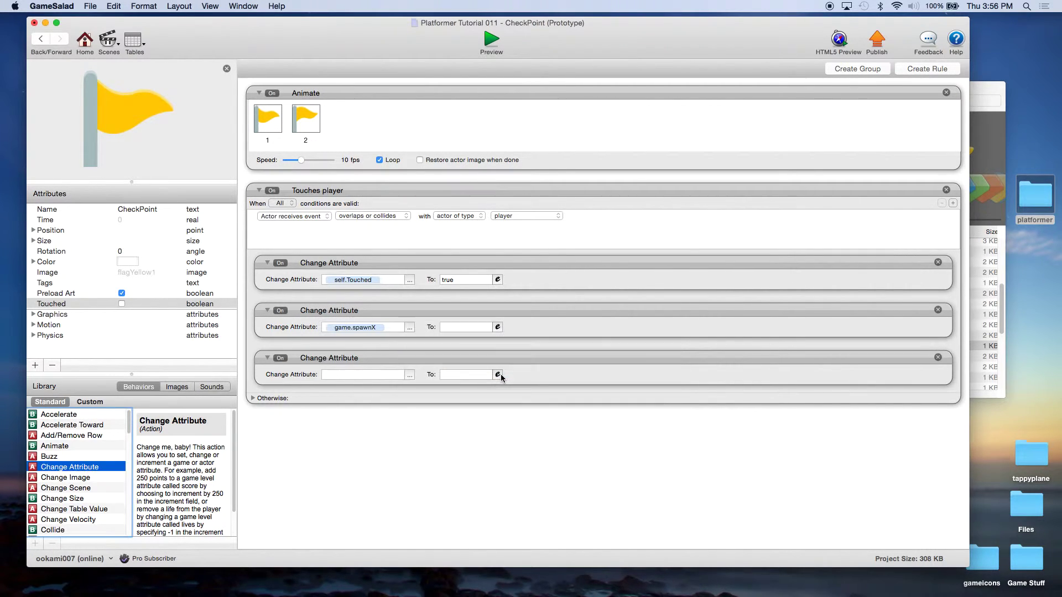
{"action": "left_click", "coordinate": [409, 375]}
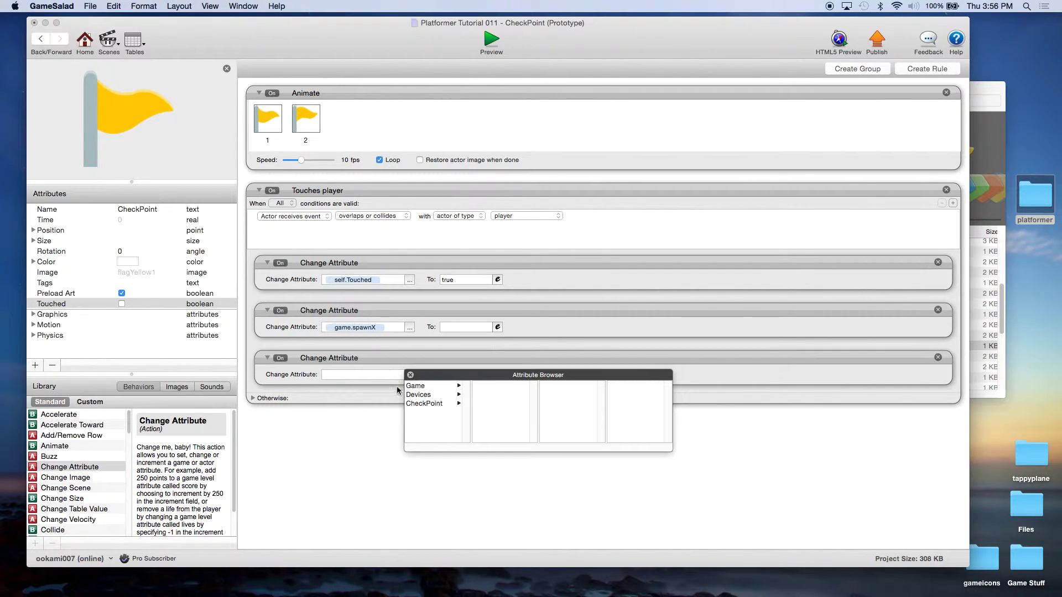
{"action": "left_click", "coordinate": [422, 386]}
{"action": "left_click_drag", "start_coordinate": [534, 390], "coordinate": [538, 430]}
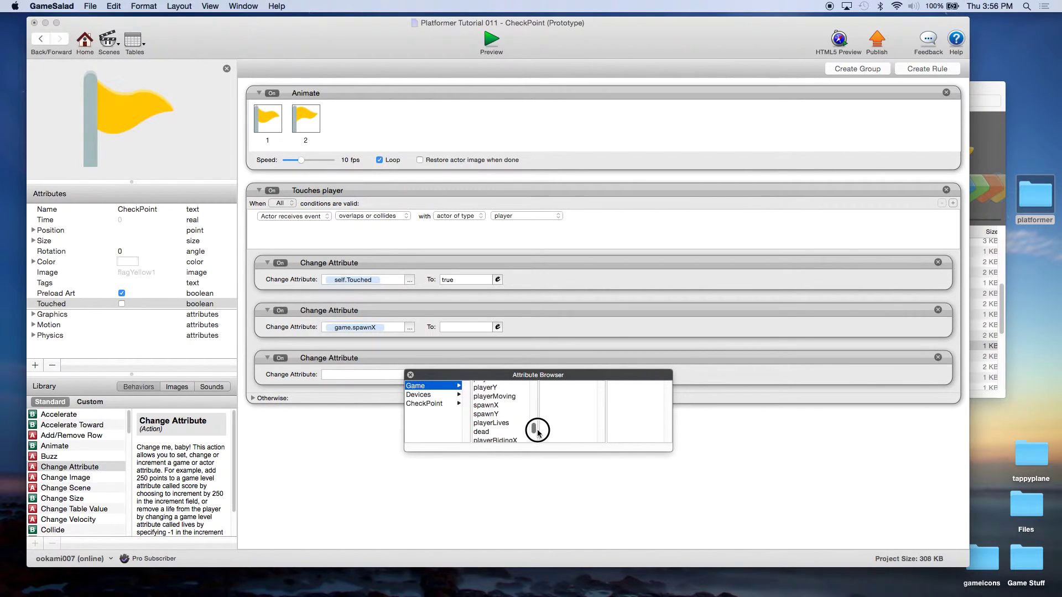
{"action": "double_click", "coordinate": [486, 429]}
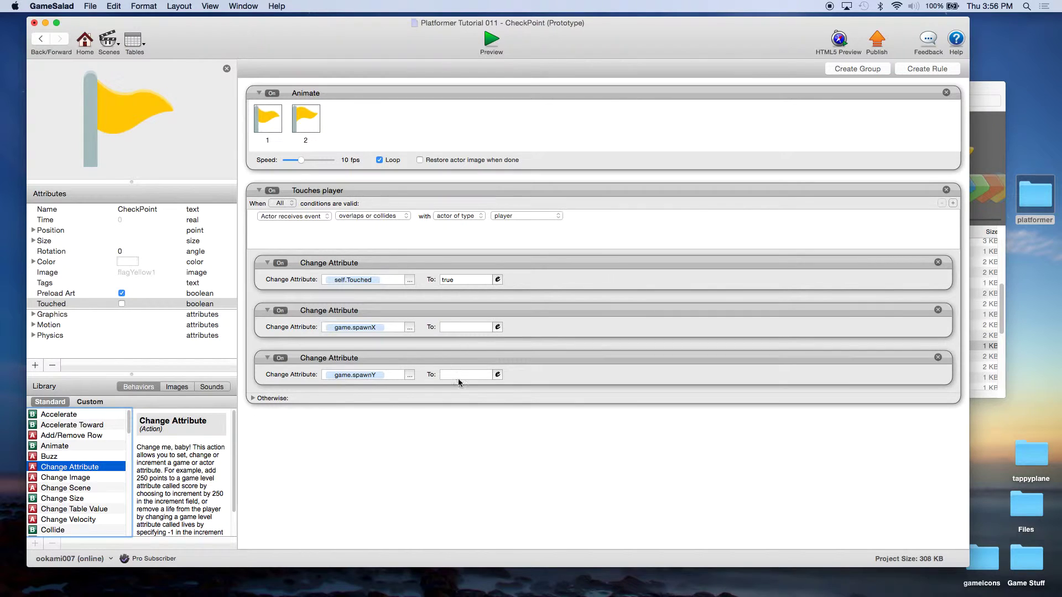
Set the spawn values to 300 for spawnX and 600 for spawnY.
{"action": "left_click", "coordinate": [450, 325]}
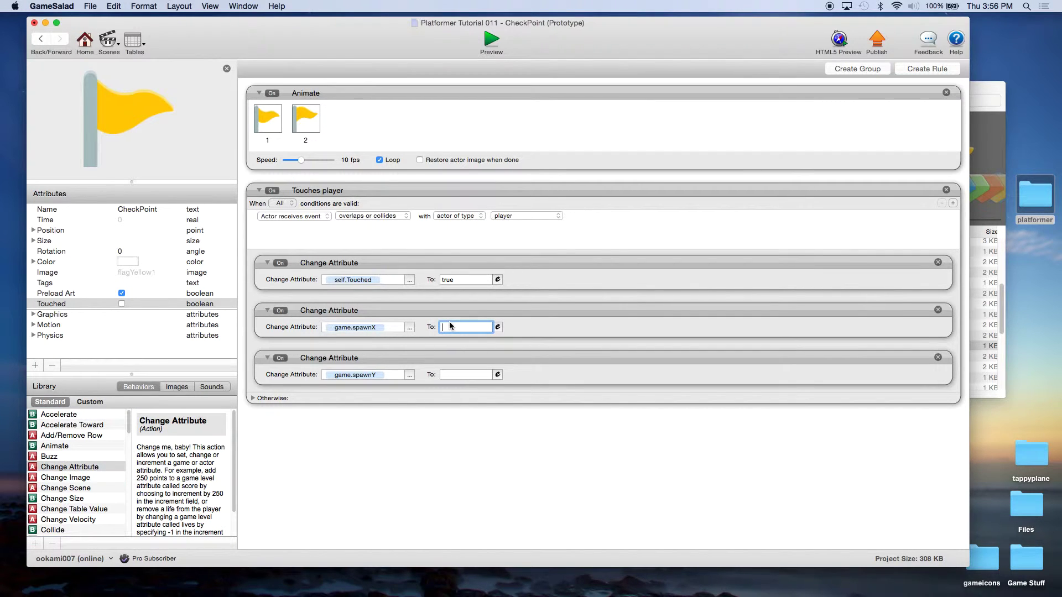
{"action": "left_click", "coordinate": [454, 374]}
{"action": "type", "text": "600"}
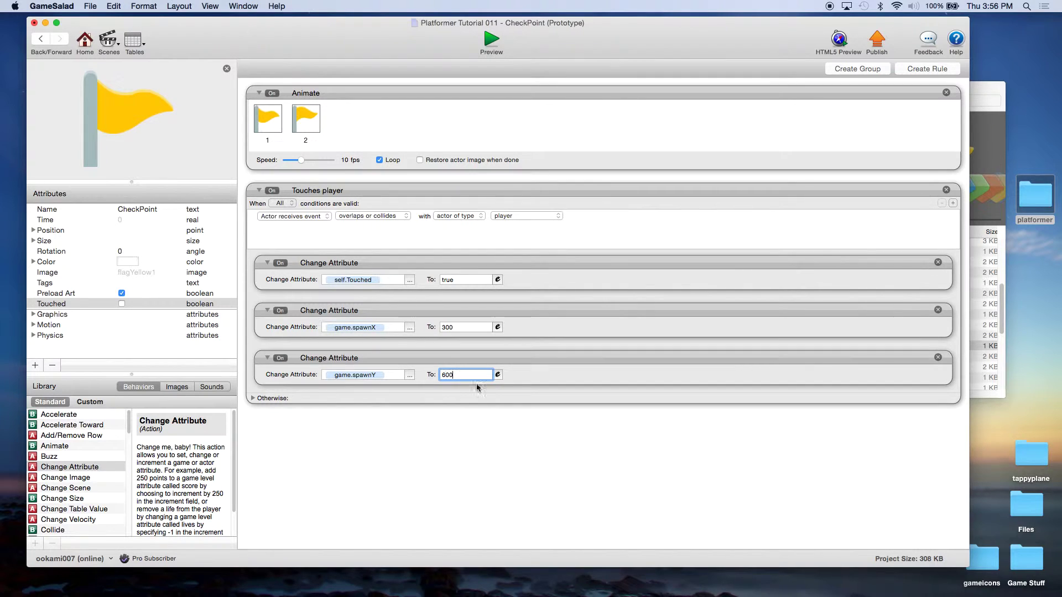
{"action": "left_click", "coordinate": [544, 357]}
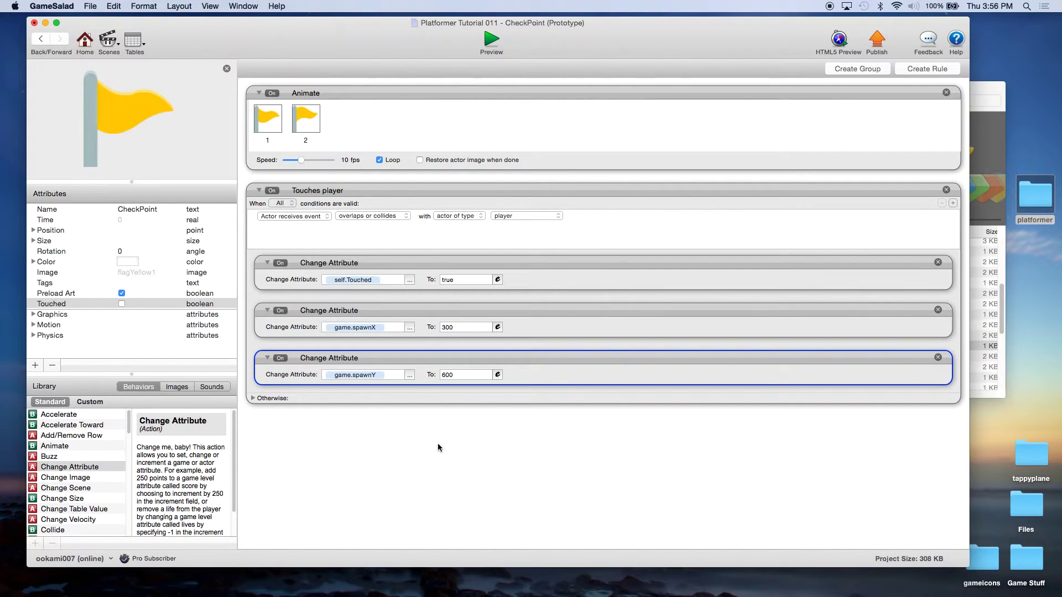
Create two real attributes on CheckPoint, renamed spawnX and spawnY, each left at 0.
{"action": "left_click", "coordinate": [35, 366]}
{"action": "left_click", "coordinate": [504, 96]}
{"action": "left_click", "coordinate": [610, 119]}
{"action": "left_click", "coordinate": [35, 366]}
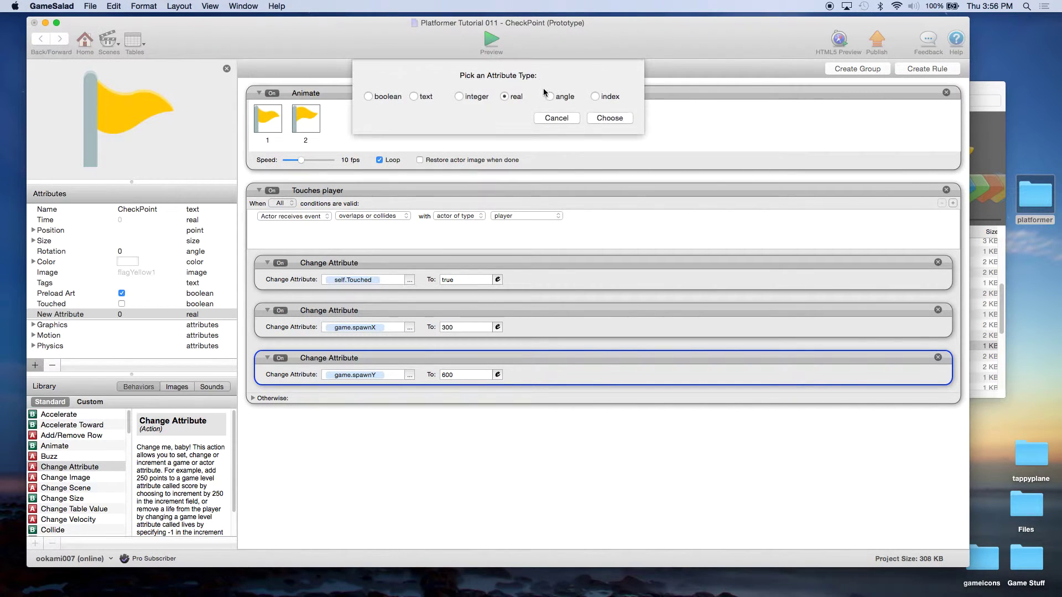
{"action": "left_click", "coordinate": [597, 120]}
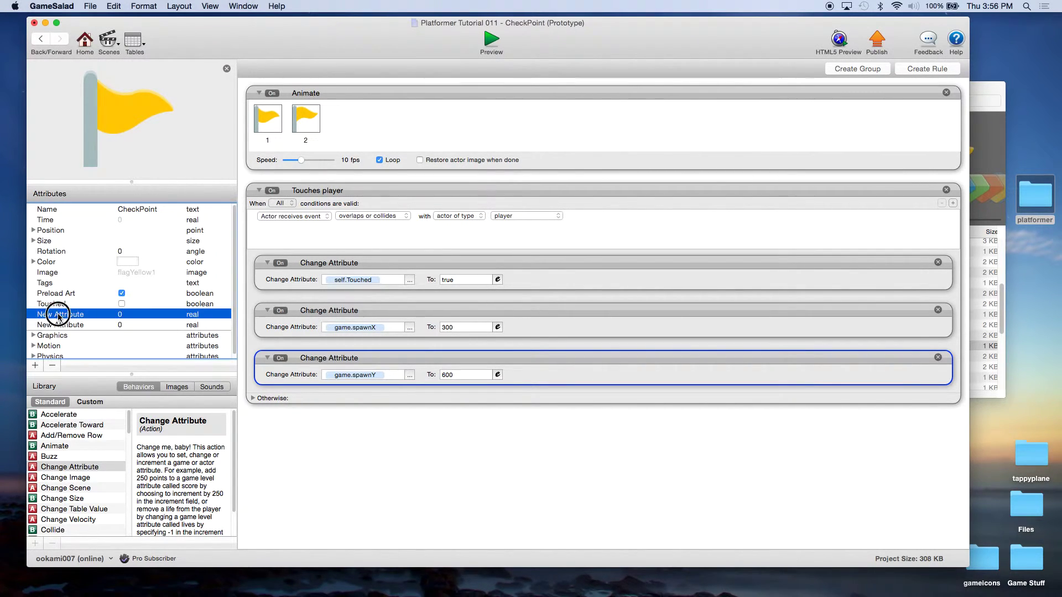
{"action": "type", "text": "spawnX"}
{"action": "key", "text": "Return"}
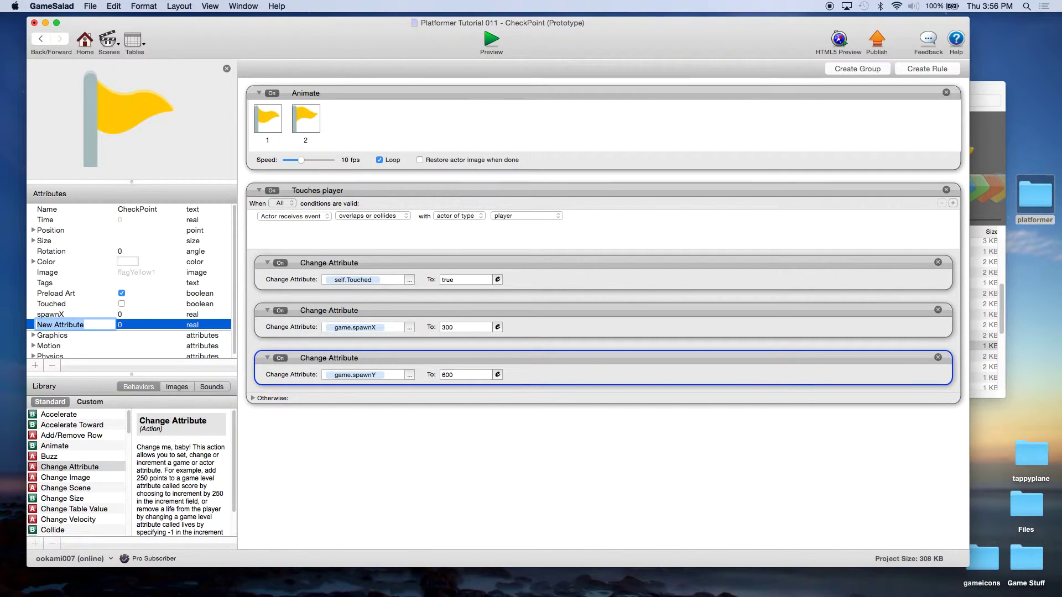
{"action": "type", "text": "spawnY"}
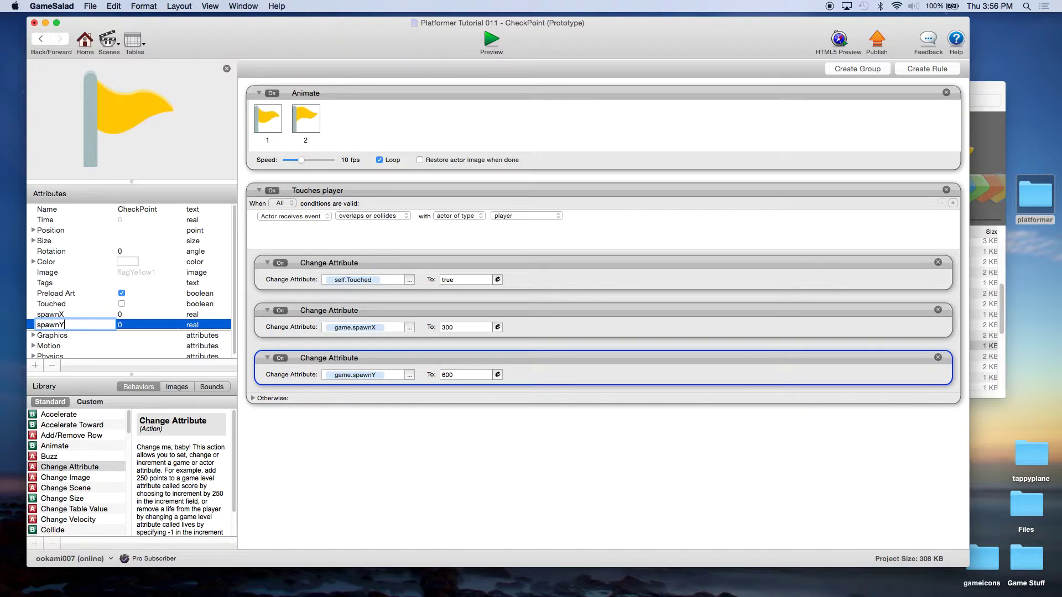
{"action": "key", "text": "Return"}
{"action": "left_click", "coordinate": [122, 315]}
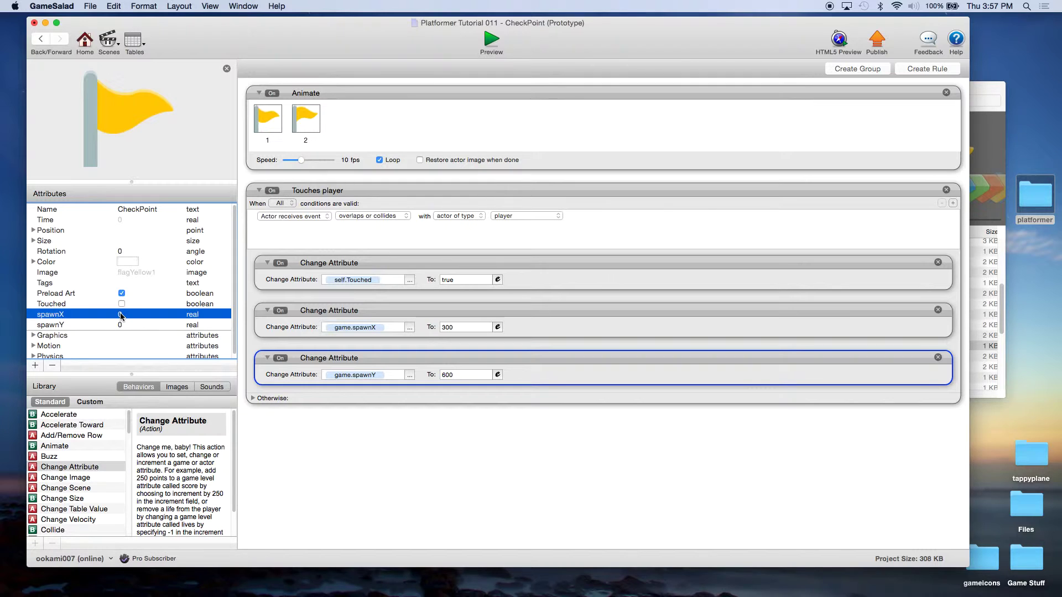
Replace the game.spawnX value with the expression self.spawnX.
{"action": "left_click", "coordinate": [498, 327]}
{"action": "left_click", "coordinate": [448, 344]}
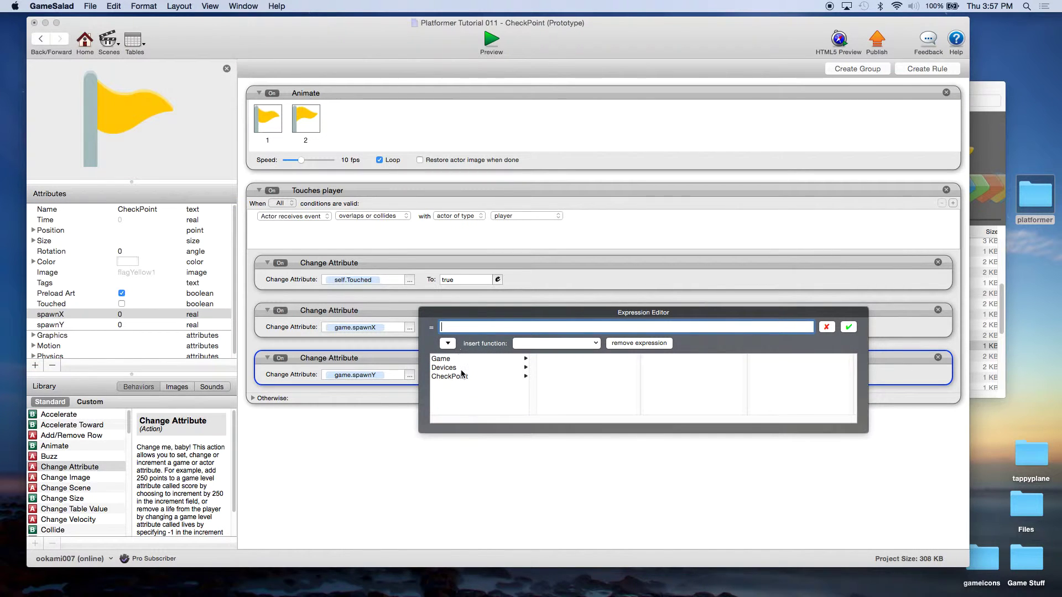
{"action": "left_click", "coordinate": [459, 376]}
{"action": "scroll", "coordinate": [568, 380], "scroll_direction": "down", "scroll_amount": 3}
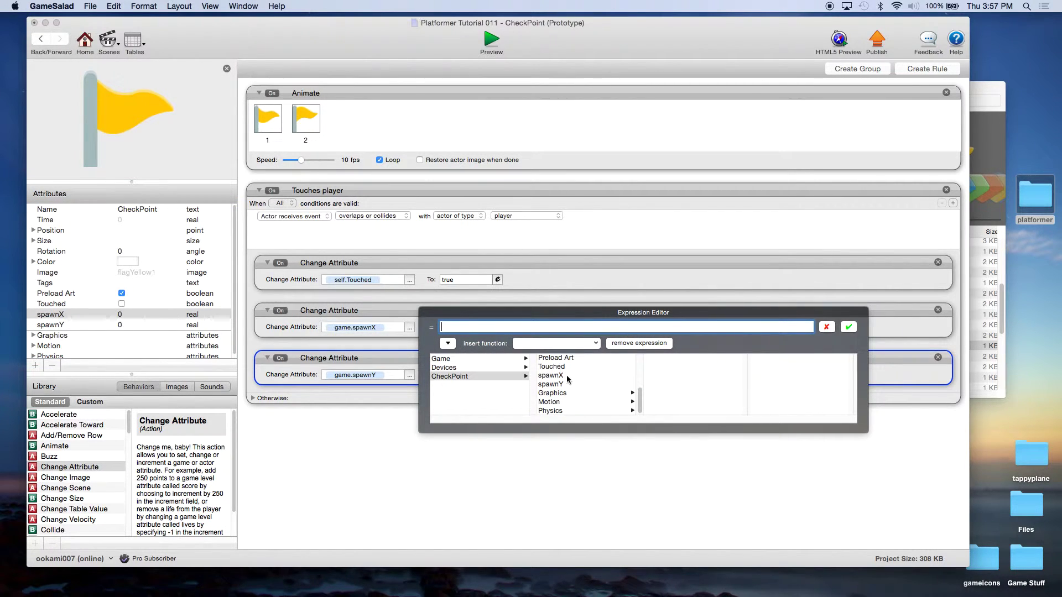
{"action": "left_click", "coordinate": [568, 379]}
{"action": "left_click", "coordinate": [848, 326]}
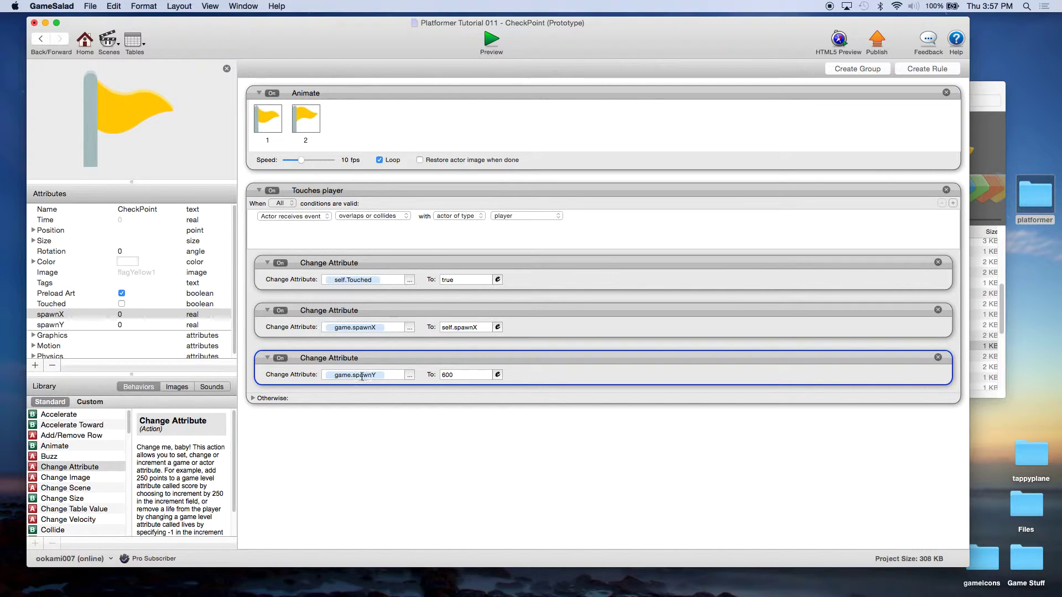
Replace the game.spawnY value with the expression self.spawnY.
{"action": "left_click", "coordinate": [498, 374]}
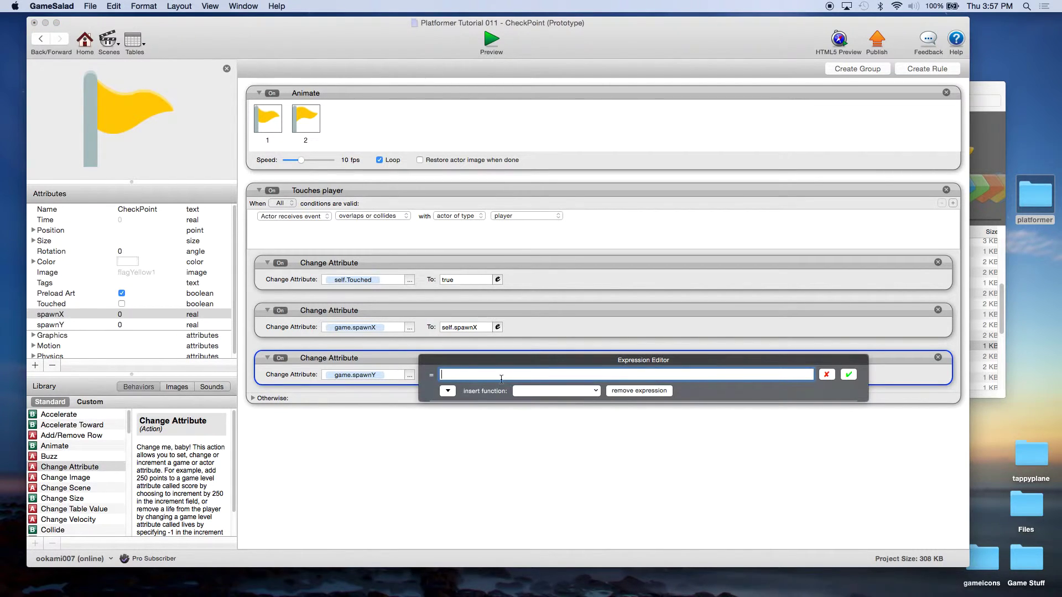
{"action": "left_click", "coordinate": [448, 390]}
{"action": "left_click", "coordinate": [459, 424]}
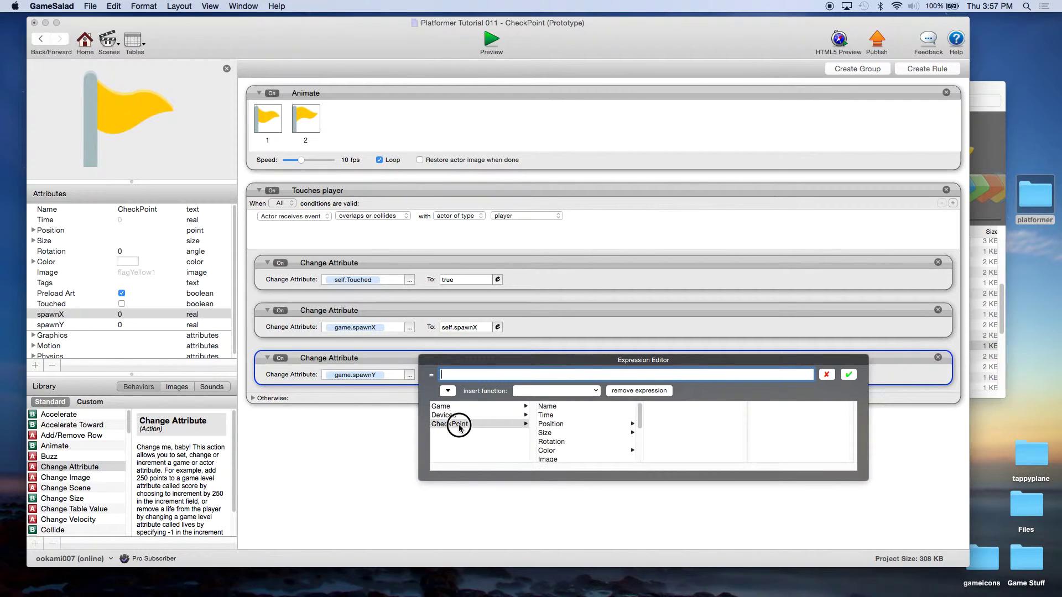
{"action": "scroll", "coordinate": [624, 425], "scroll_direction": "down", "scroll_amount": 3}
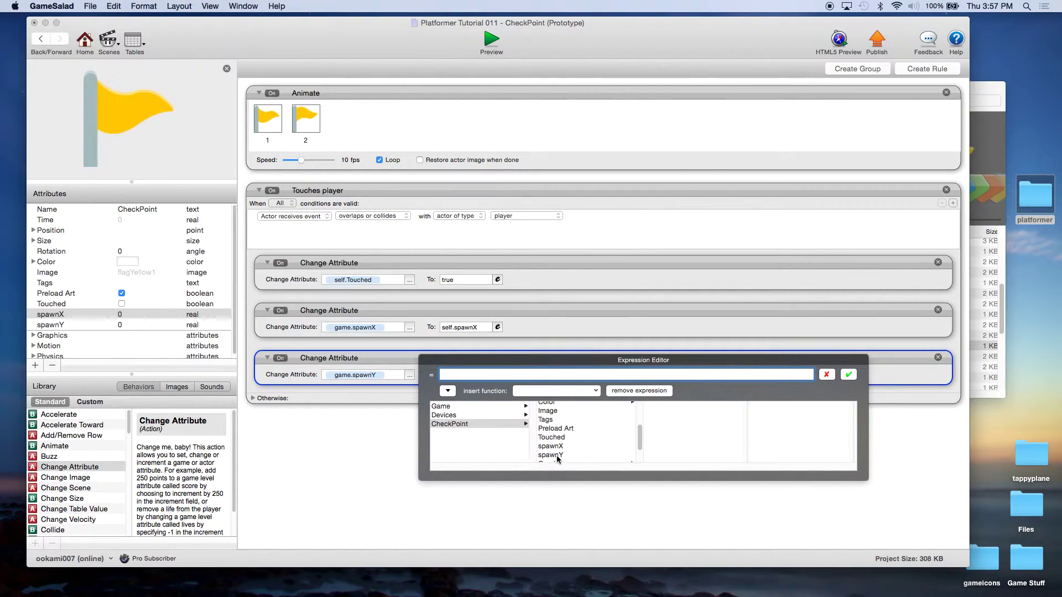
{"action": "left_click", "coordinate": [552, 455]}
{"action": "left_click", "coordinate": [848, 374]}
{"action": "left_click", "coordinate": [557, 436]}
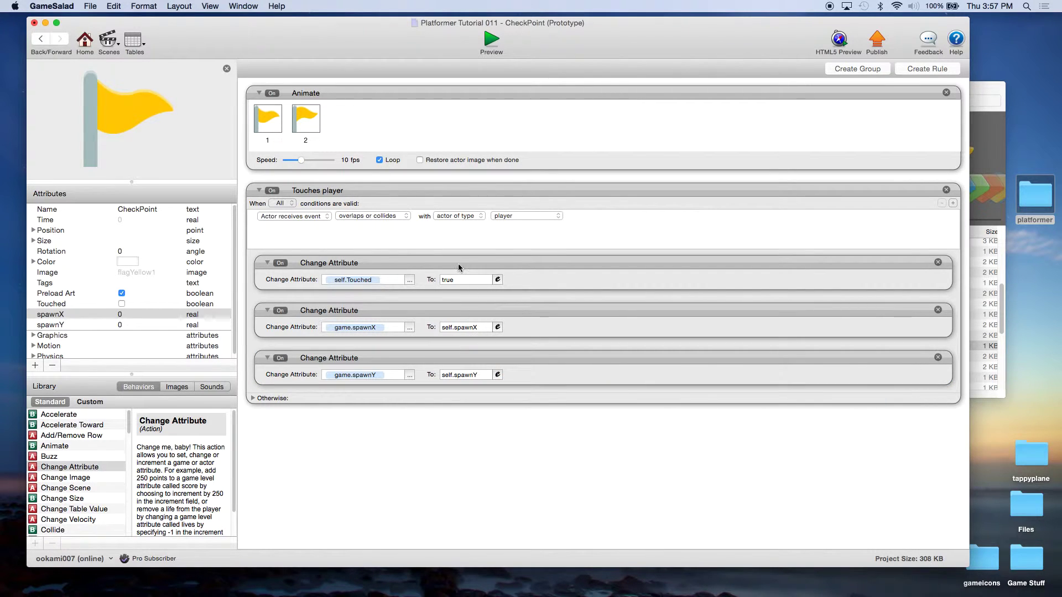
{"action": "left_click", "coordinate": [432, 261]}
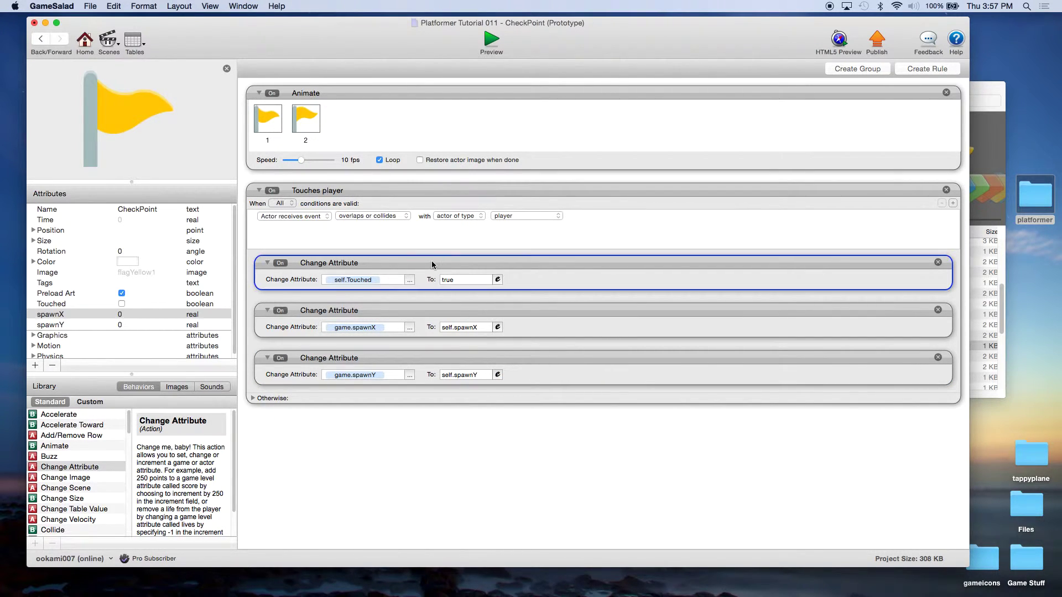
{"action": "left_click", "coordinate": [431, 455]}
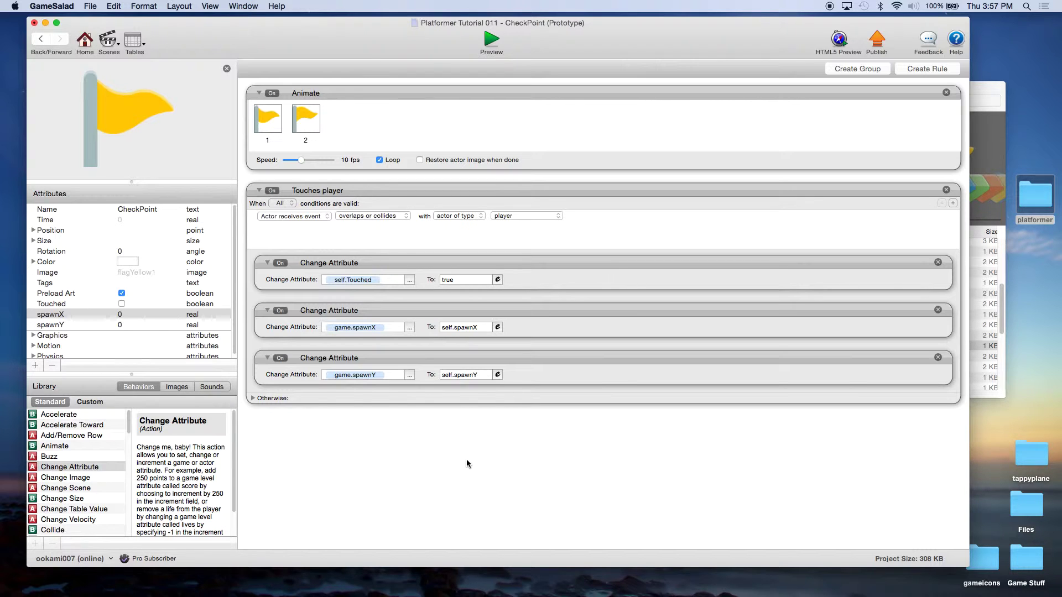
Add a new rule at the top of the flag actor with condition self.Touched is false.
{"action": "left_click", "coordinate": [485, 455]}
{"action": "left_click", "coordinate": [927, 68]}
{"action": "left_click_drag", "start_coordinate": [491, 424], "coordinate": [487, 108]}
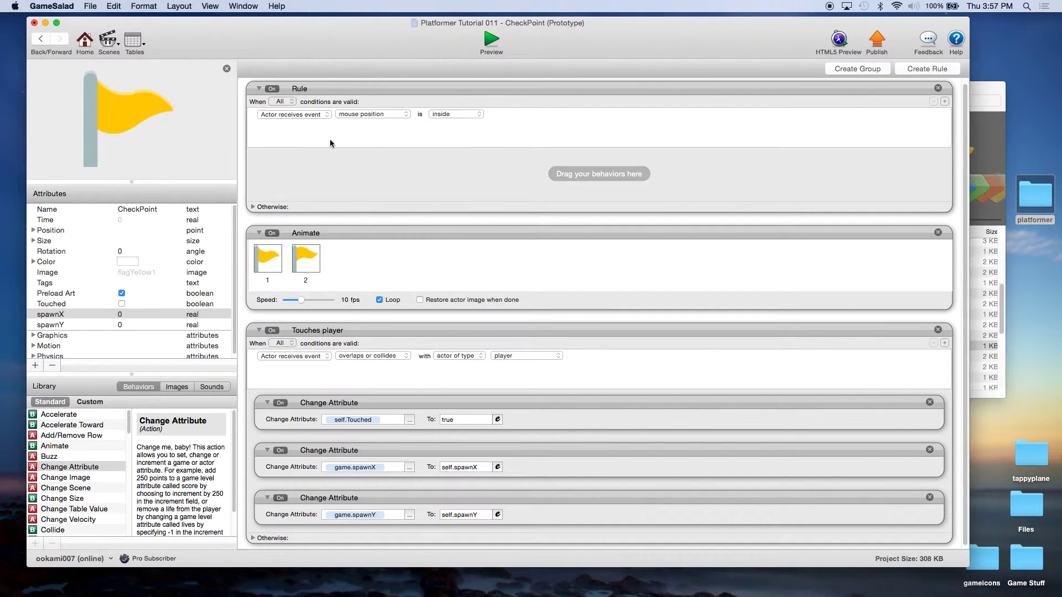
{"action": "left_click", "coordinate": [310, 114]}
{"action": "left_click", "coordinate": [311, 124]}
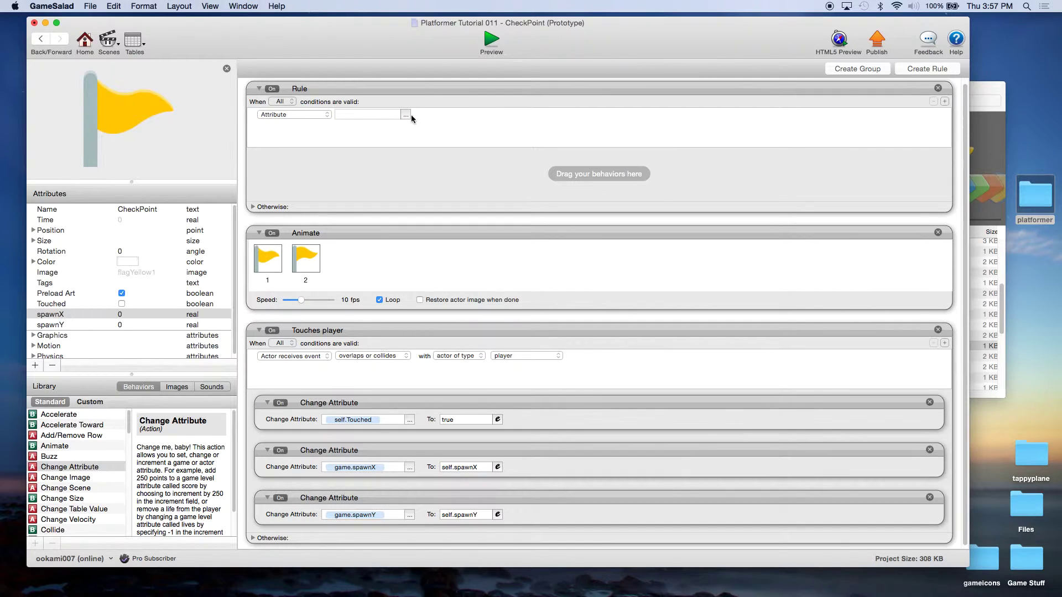
{"action": "left_click", "coordinate": [412, 115]}
{"action": "left_click", "coordinate": [426, 143]}
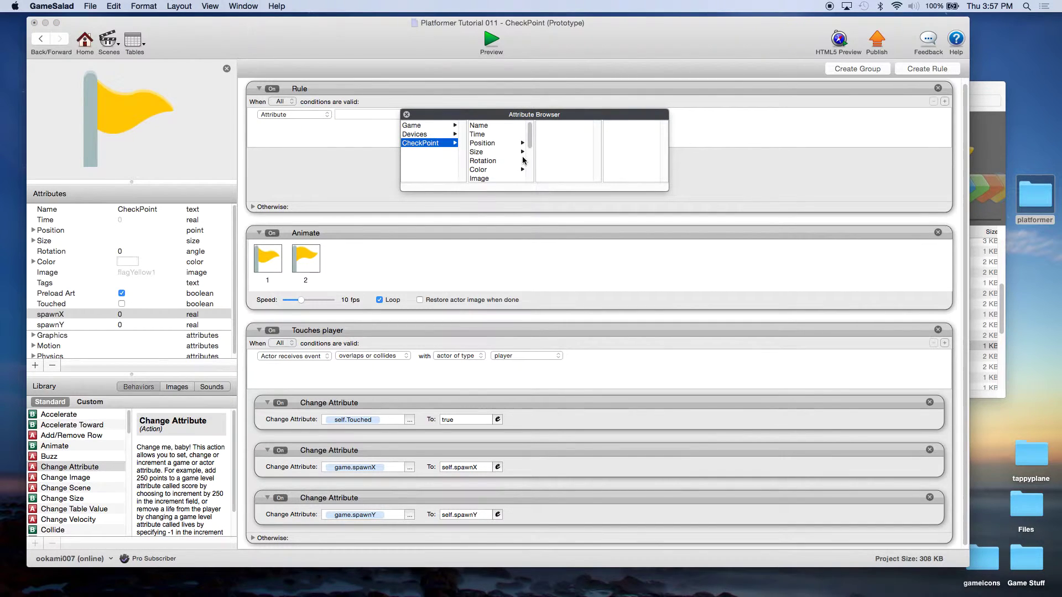
{"action": "scroll", "coordinate": [523, 160], "scroll_direction": "down", "scroll_amount": 3}
{"action": "left_click", "coordinate": [493, 144]}
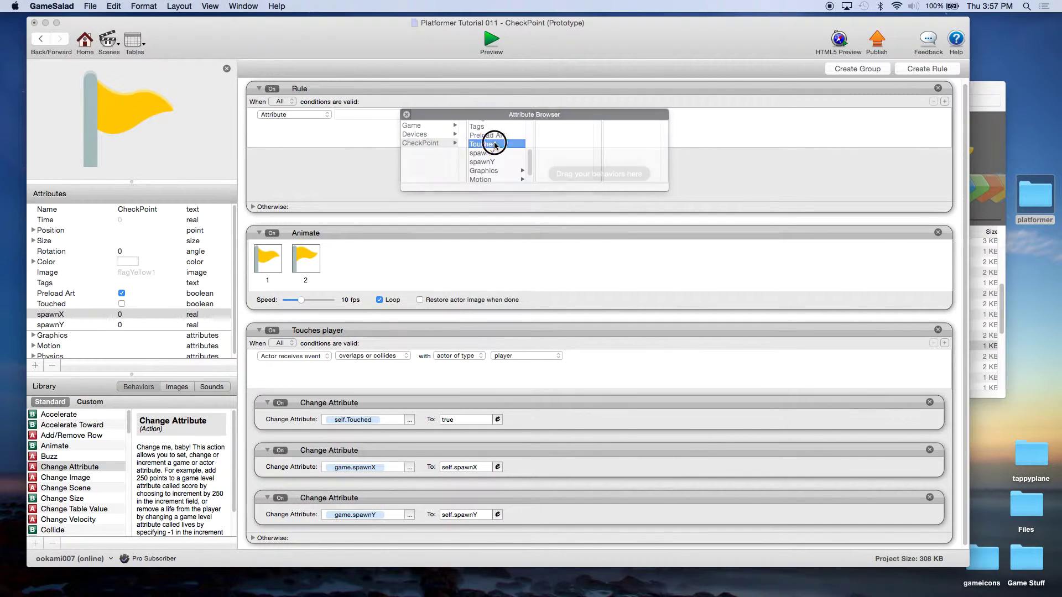
{"action": "left_click", "coordinate": [447, 115]}
{"action": "left_click", "coordinate": [446, 105]}
Put the Animate behavior inside the rule and name it 'touched or not touched'.
{"action": "left_click_drag", "start_coordinate": [380, 232], "coordinate": [370, 167]}
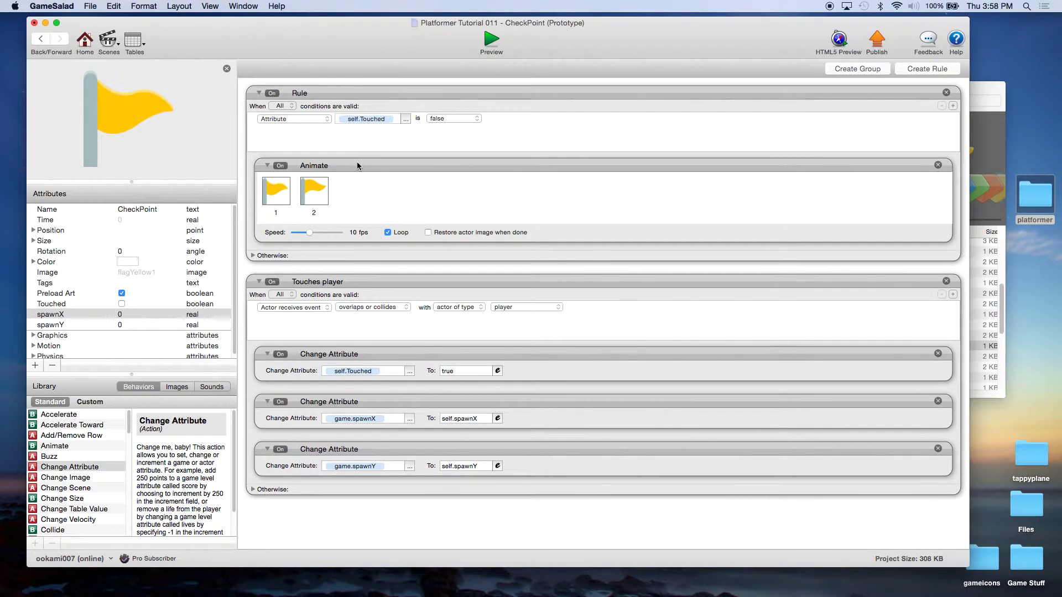
{"action": "double_click", "coordinate": [303, 94]}
{"action": "type", "text": "touched or not "}
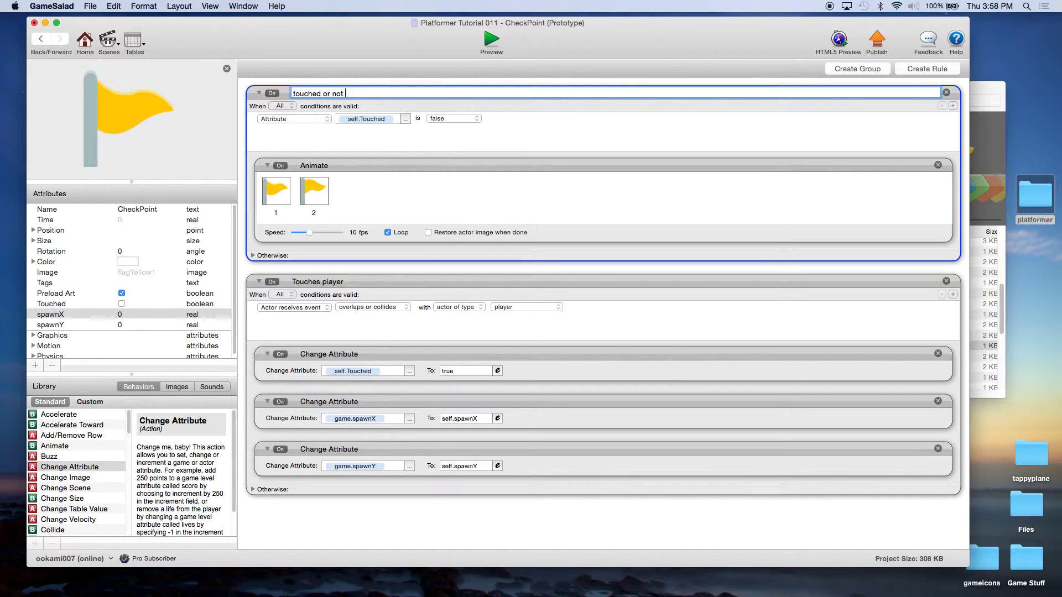
{"action": "type", "text": "touched"}
{"action": "key", "text": "Return"}
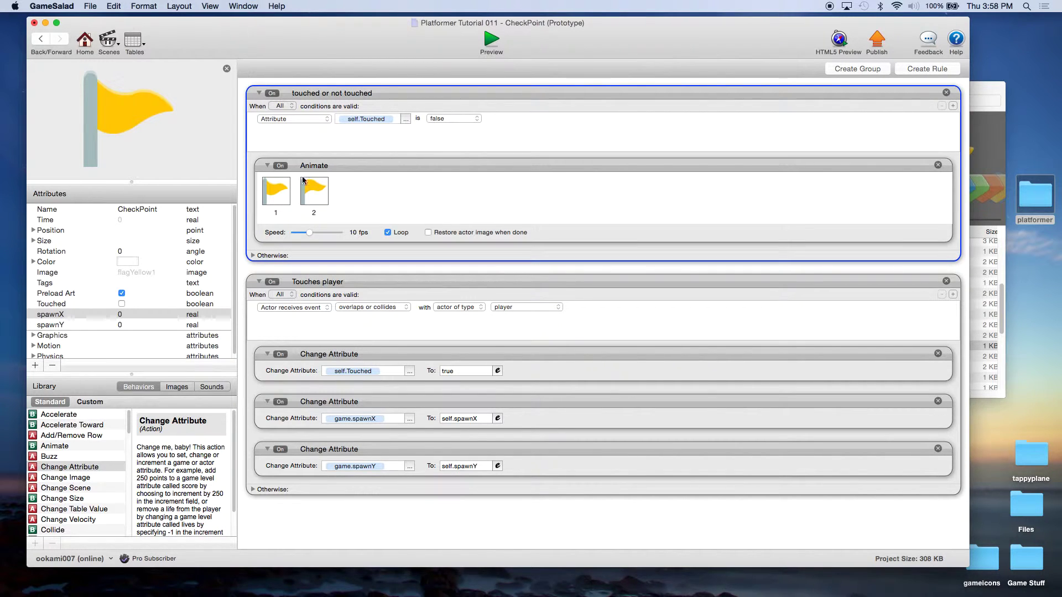
Drop the flagYellow_down image into the rule's Otherwise branch to change the flag's image.
{"action": "left_click", "coordinate": [254, 255]}
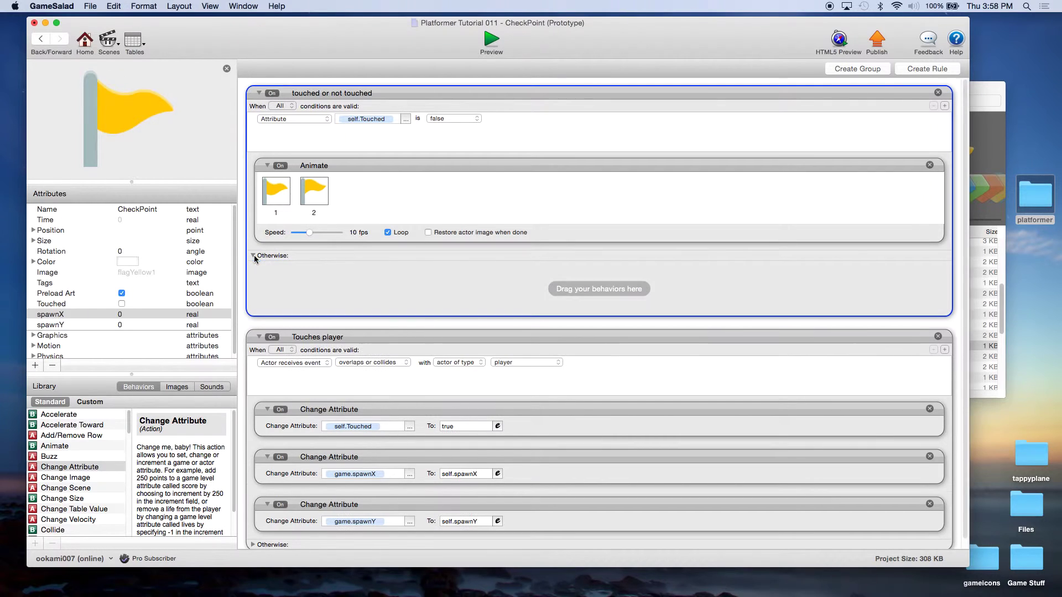
{"action": "left_click", "coordinate": [179, 387]}
{"action": "scroll", "coordinate": [103, 523], "scroll_direction": "down", "scroll_amount": 2}
{"action": "left_click", "coordinate": [53, 512]}
{"action": "left_click_drag", "start_coordinate": [53, 513], "coordinate": [316, 313]}
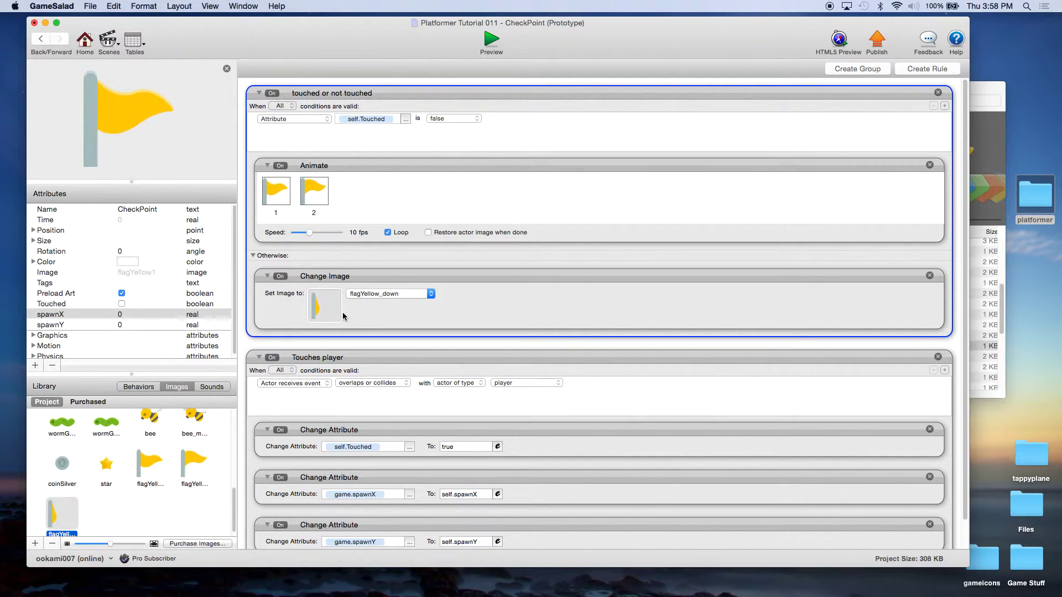
{"action": "scroll", "coordinate": [538, 439], "scroll_direction": "down", "scroll_amount": 2}
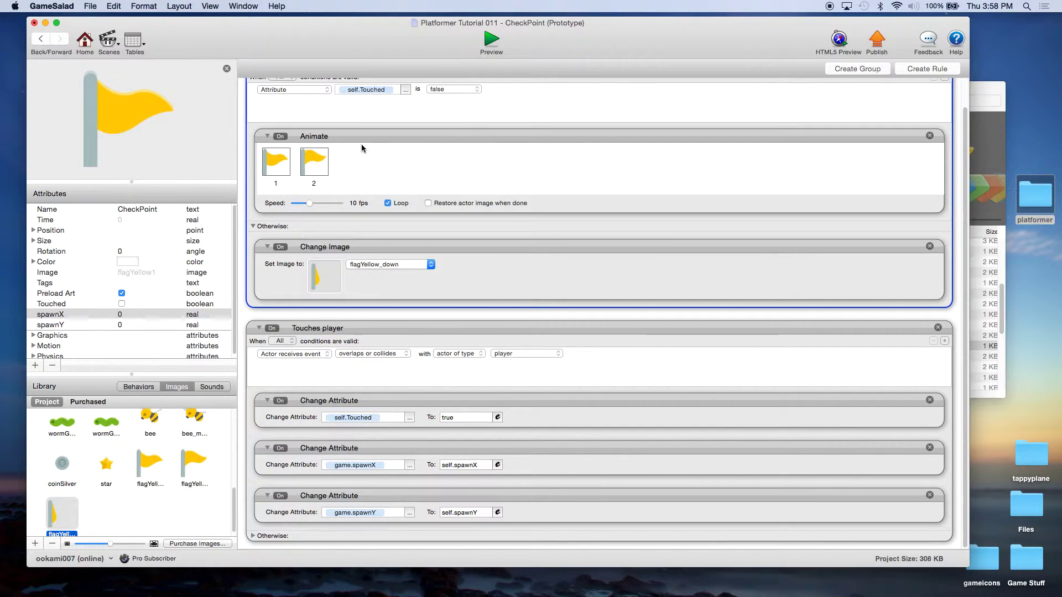
{"action": "scroll", "coordinate": [552, 199], "scroll_direction": "up", "scroll_amount": 2}
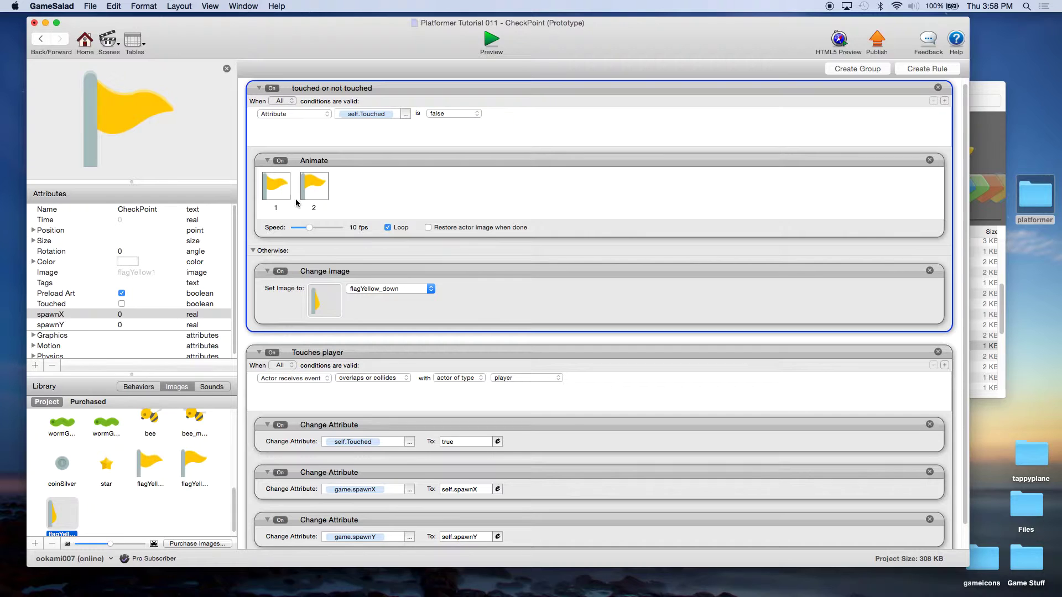
Save the project and open the Initial Scene for editing.
{"action": "left_click", "coordinate": [90, 6]}
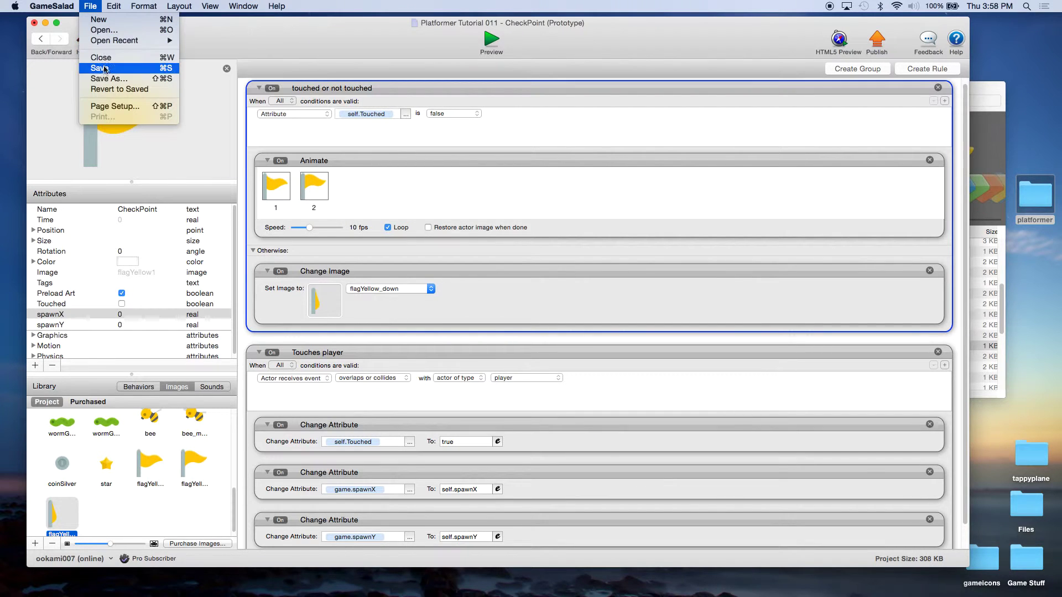
{"action": "left_click", "coordinate": [91, 6]}
{"action": "left_click", "coordinate": [85, 42]}
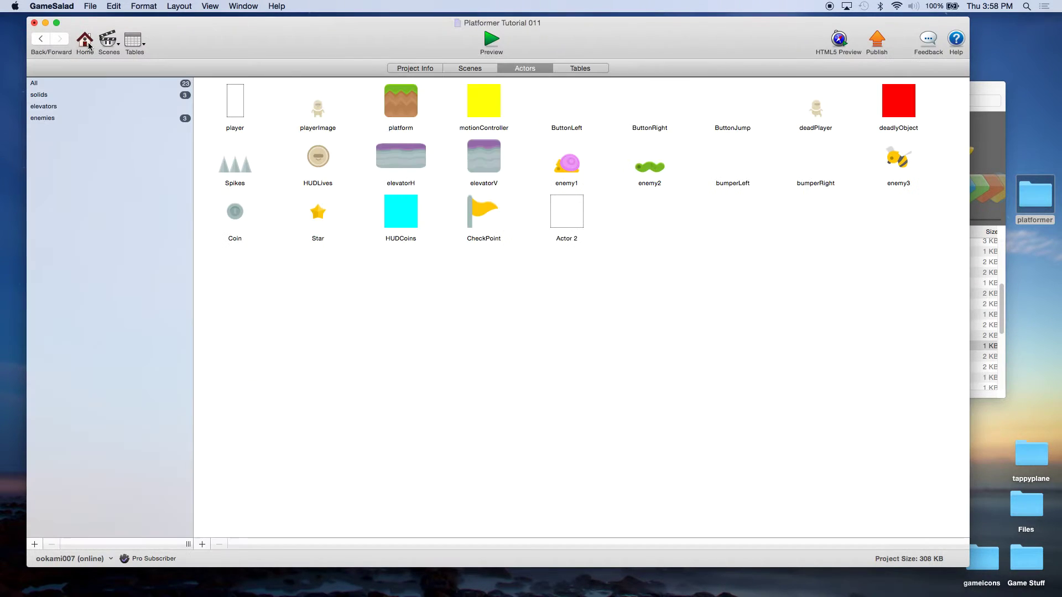
{"action": "left_click", "coordinate": [470, 68]}
{"action": "left_click", "coordinate": [72, 102]}
{"action": "double_click", "coordinate": [71, 102]}
Place a CheckPoint flag on the upper-left grass platform.
{"action": "scroll", "coordinate": [118, 240], "scroll_direction": "down", "scroll_amount": 10}
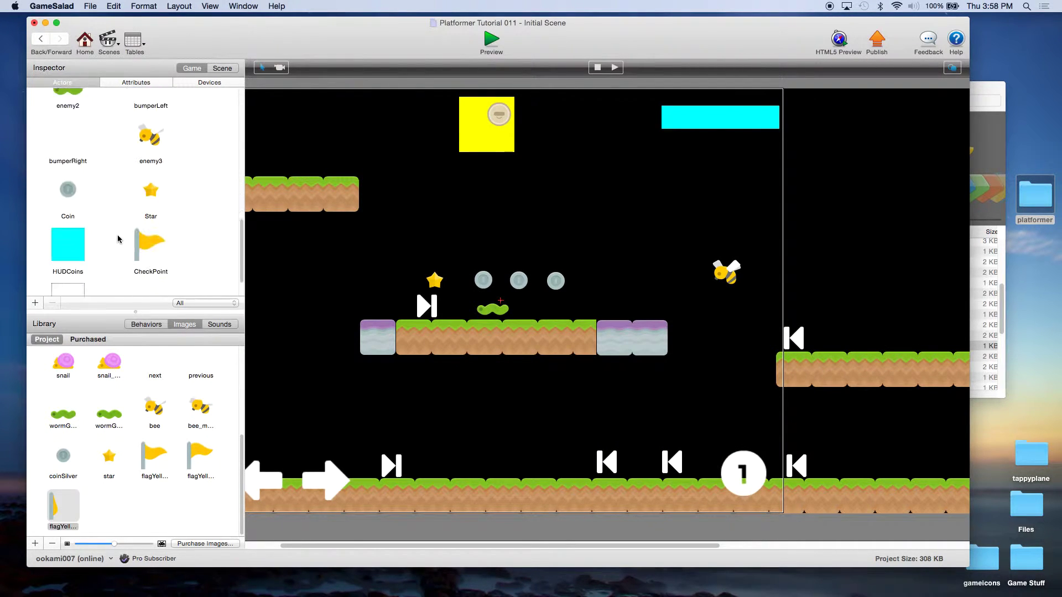
{"action": "scroll", "coordinate": [118, 240], "scroll_direction": "down", "scroll_amount": 3}
{"action": "left_click", "coordinate": [139, 221]}
{"action": "left_click_drag", "start_coordinate": [141, 221], "coordinate": [354, 178]}
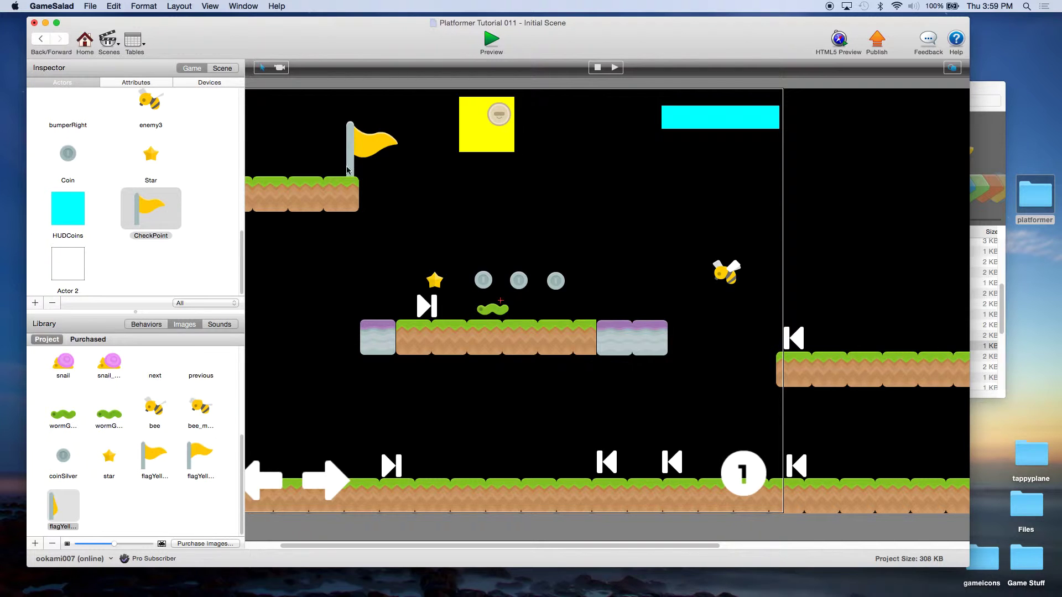
{"action": "scroll", "coordinate": [420, 544], "scroll_direction": "left", "scroll_amount": 3}
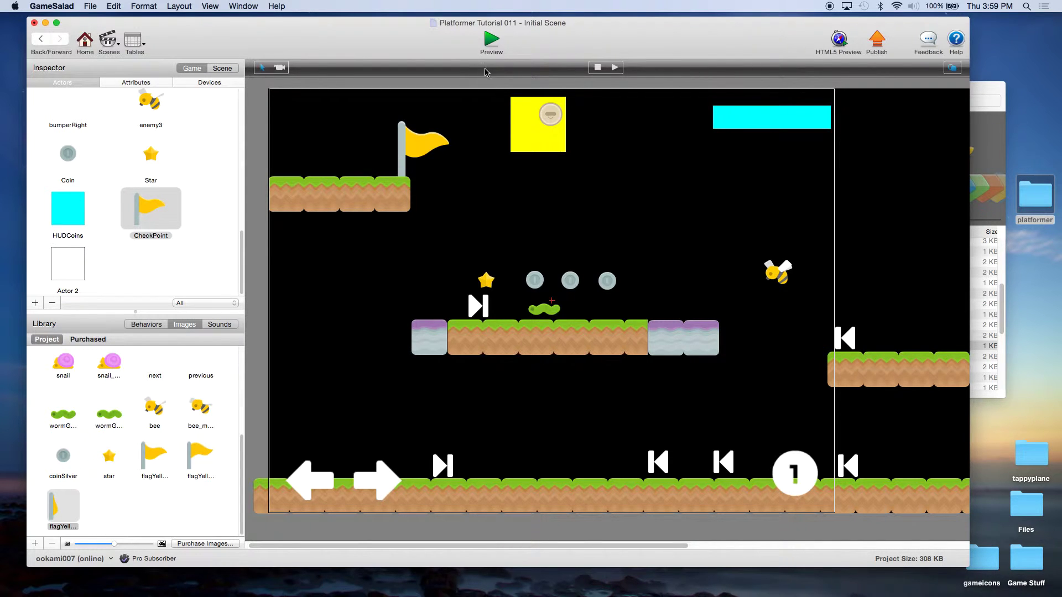
Preview the level, then close it and go to the project's Actors list.
{"action": "left_click", "coordinate": [490, 41]}
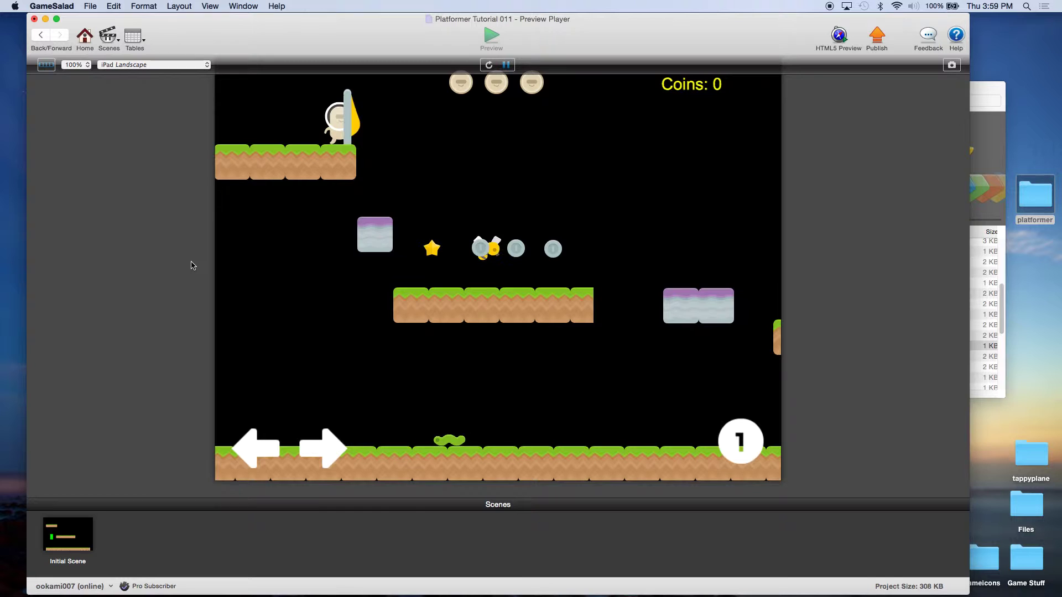
{"action": "left_click", "coordinate": [93, 47]}
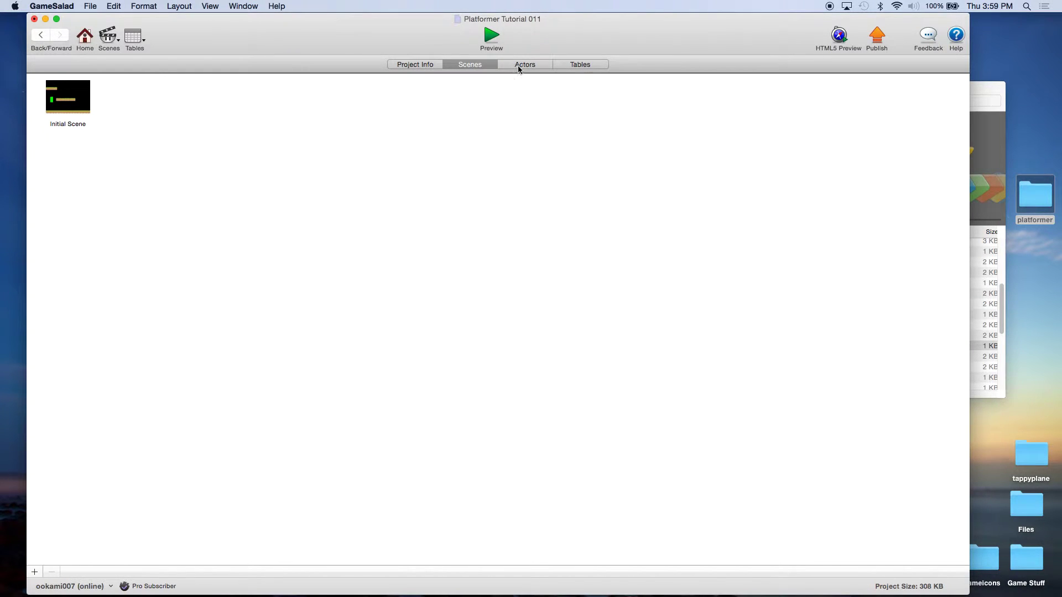
{"action": "left_click", "coordinate": [519, 67]}
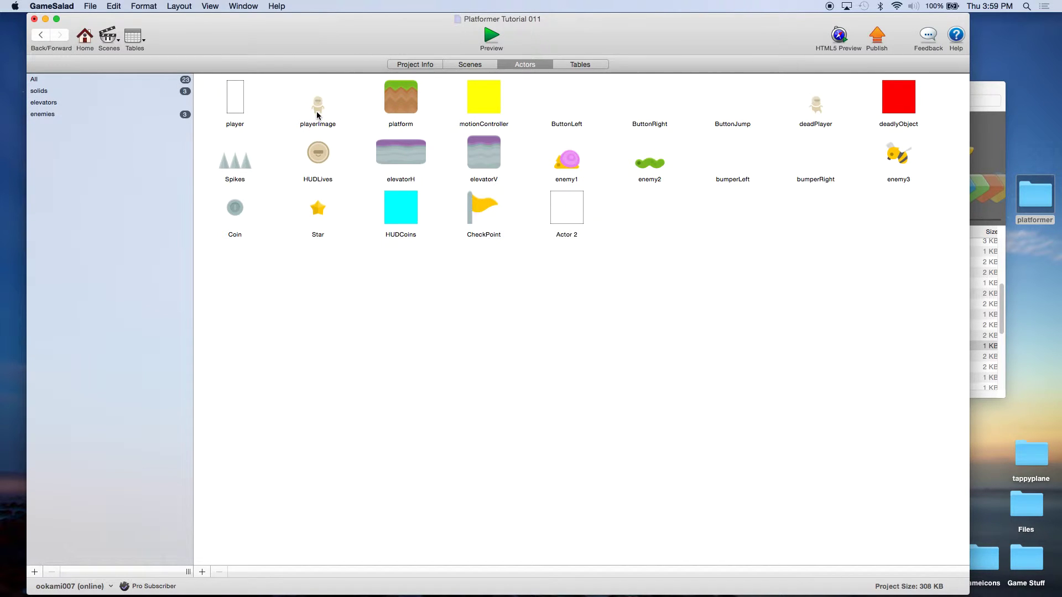
{"action": "double_click", "coordinate": [238, 107]}
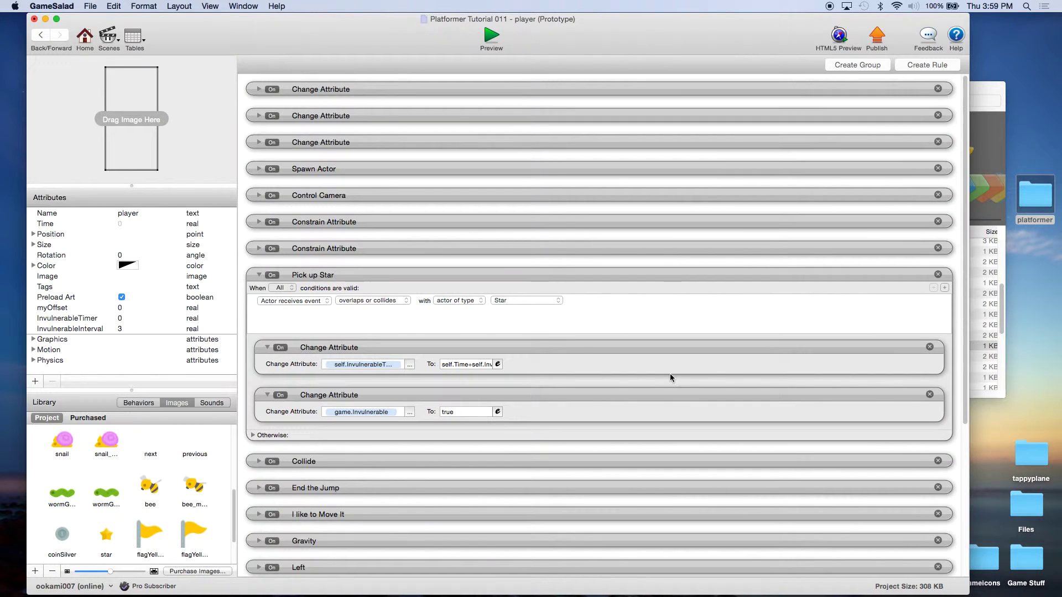
{"action": "left_click_drag", "start_coordinate": [961, 286], "coordinate": [963, 448]}
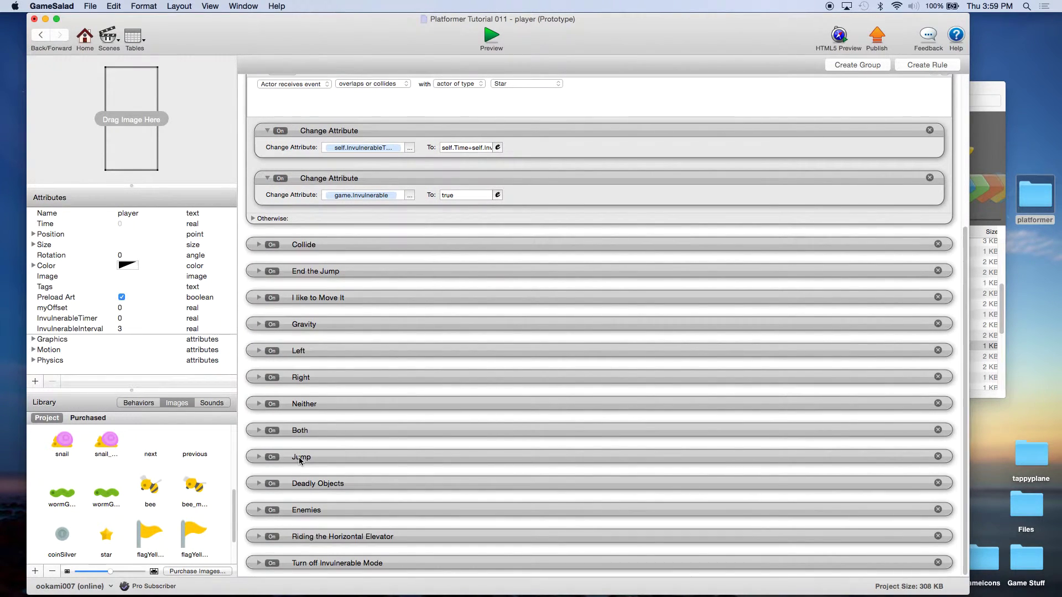
{"action": "left_click", "coordinate": [269, 484]}
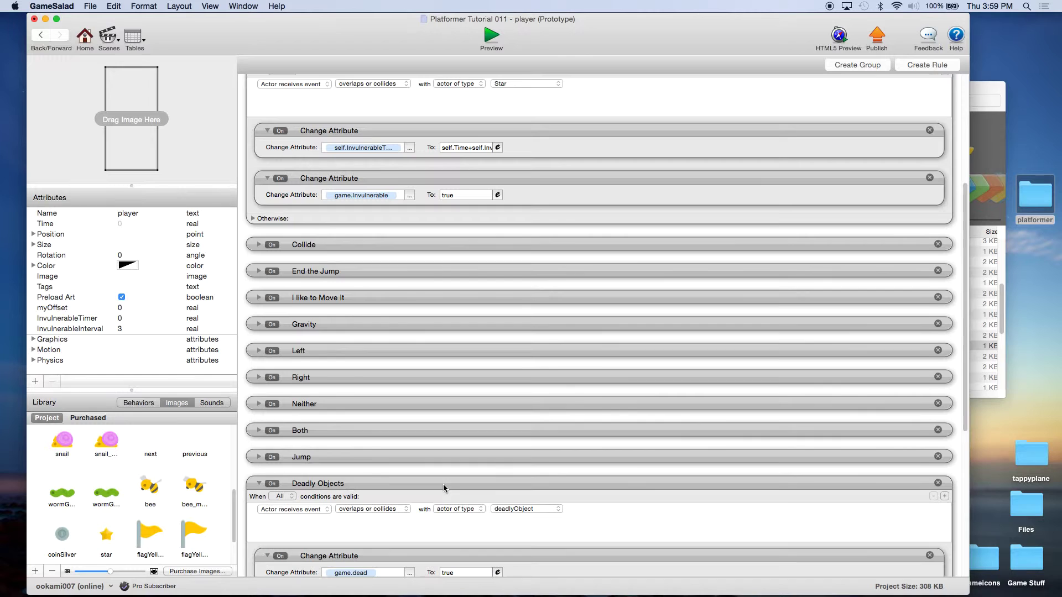
{"action": "scroll", "coordinate": [444, 489], "scroll_direction": "down", "scroll_amount": 1}
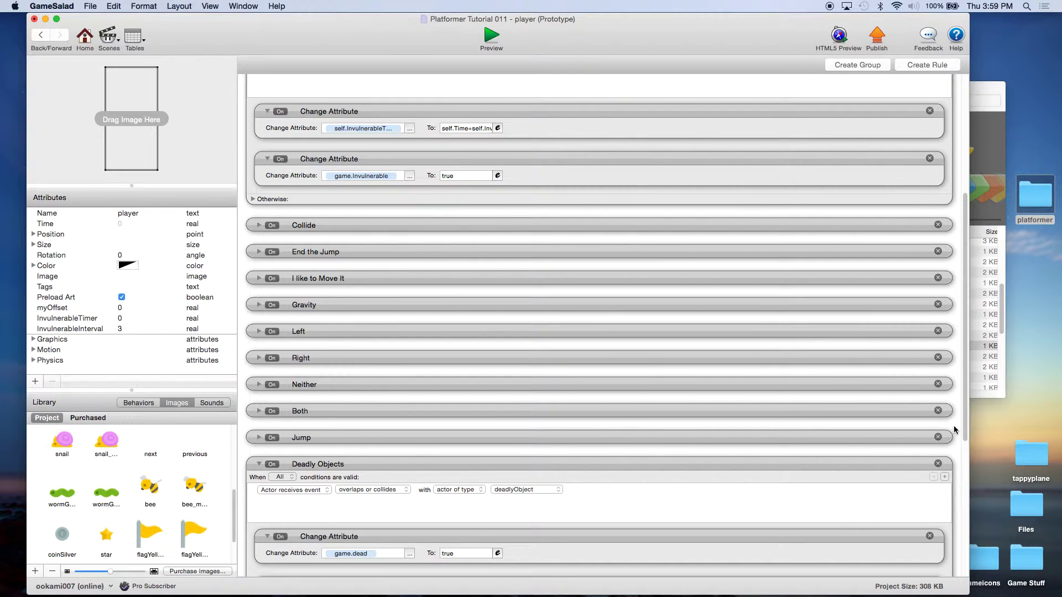
{"action": "left_click_drag", "start_coordinate": [964, 425], "coordinate": [971, 562]}
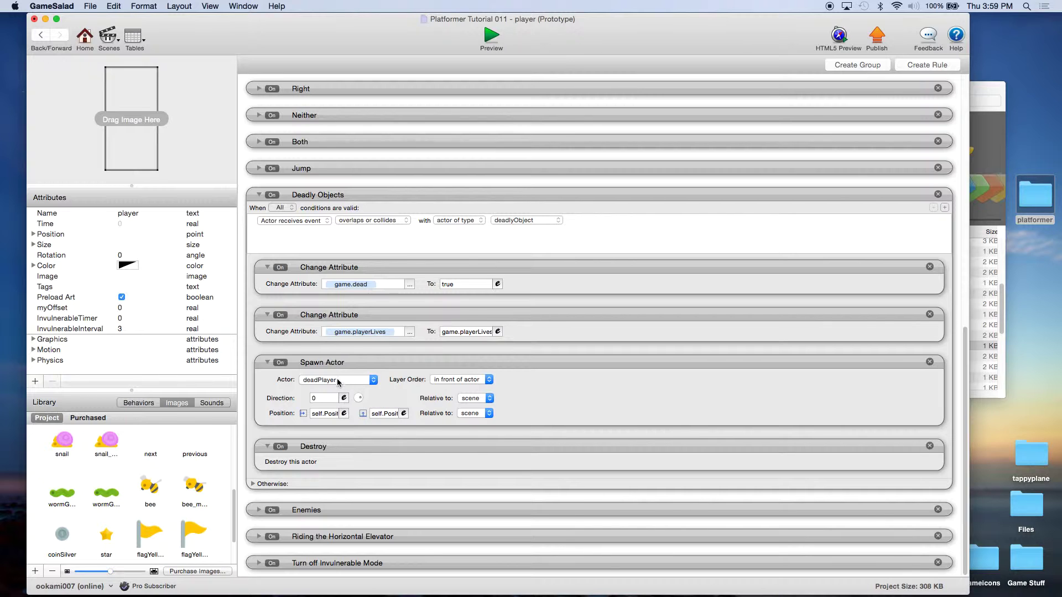
{"action": "left_click", "coordinate": [489, 379]}
{"action": "left_click", "coordinate": [543, 381]}
{"action": "left_click", "coordinate": [85, 38]}
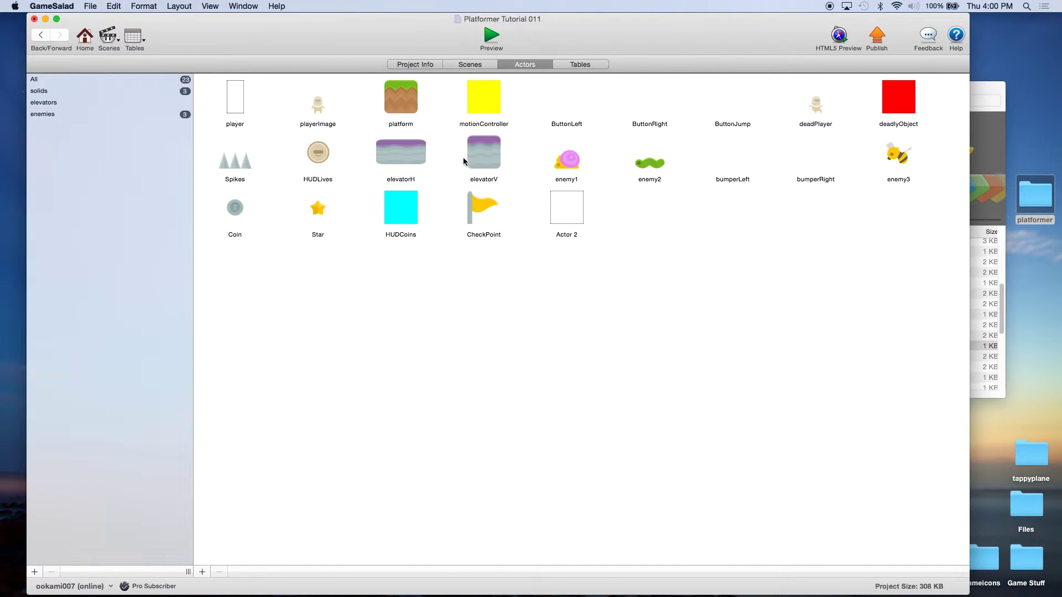
Review deadPlayer's Interpolate and Spawn Actor behaviors, then show the Project Info page.
{"action": "double_click", "coordinate": [824, 117]}
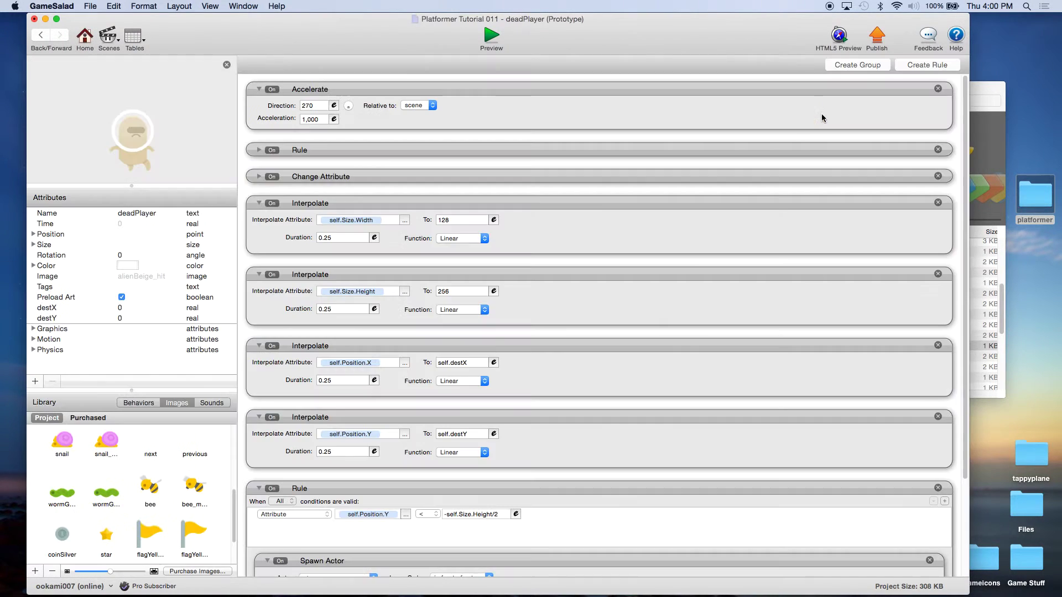
{"action": "left_click", "coordinate": [621, 419]}
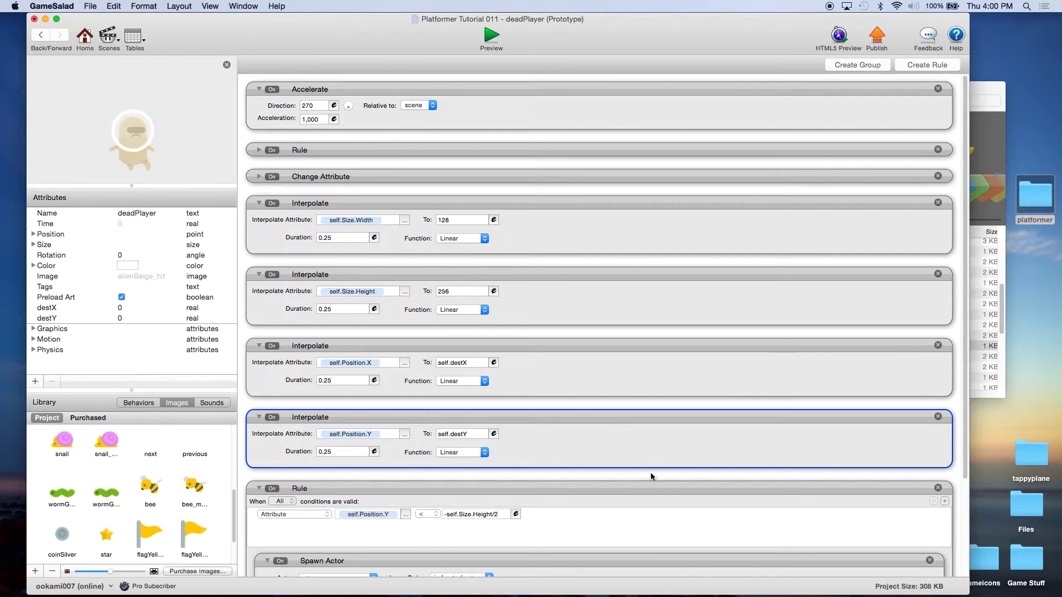
{"action": "scroll", "coordinate": [651, 475], "scroll_direction": "down", "scroll_amount": 2}
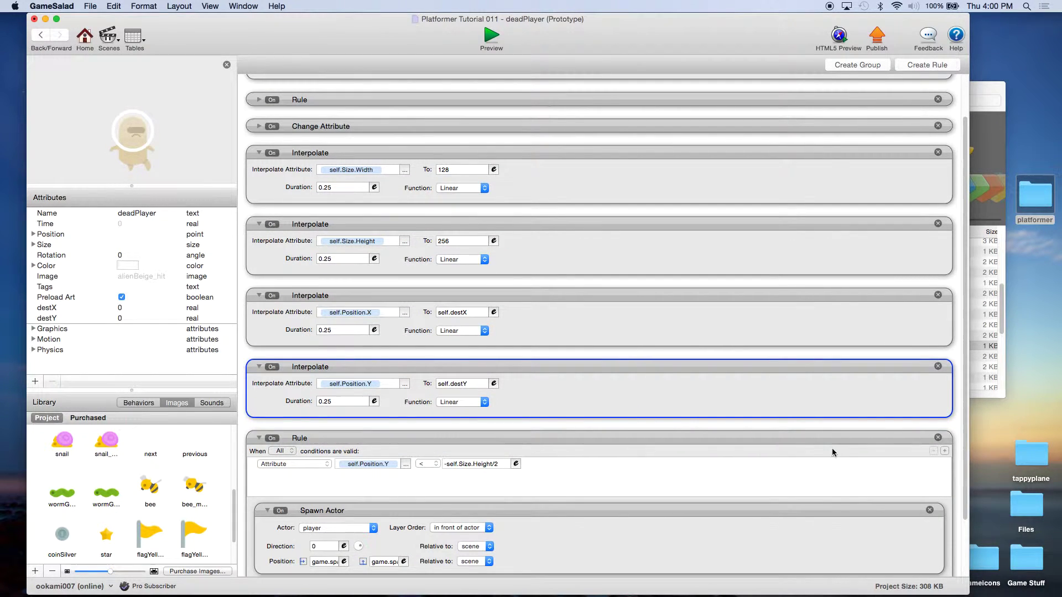
{"action": "left_click_drag", "start_coordinate": [965, 431], "coordinate": [945, 482]}
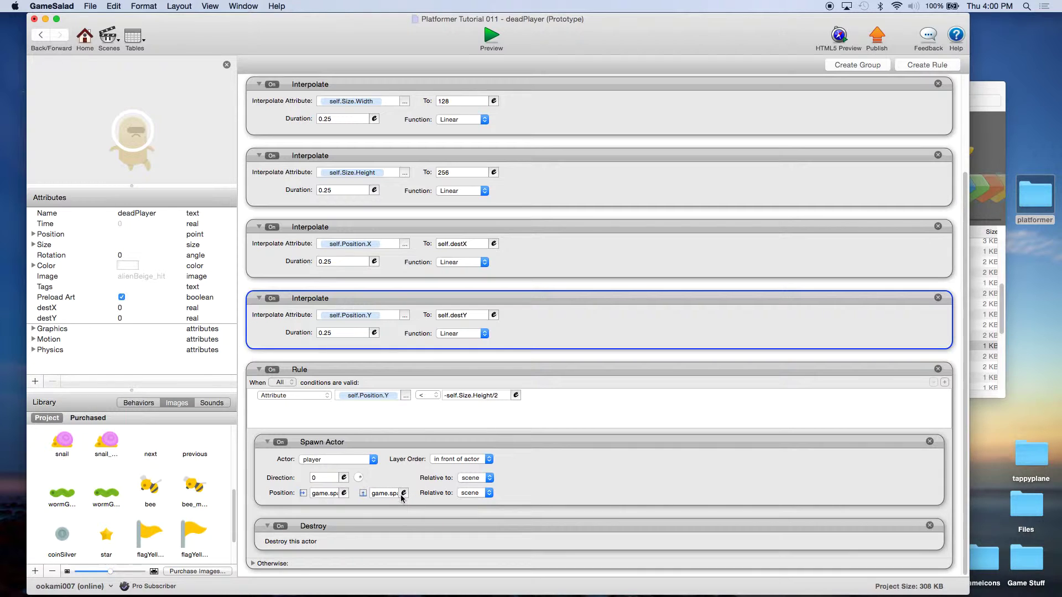
{"action": "left_click", "coordinate": [89, 42]}
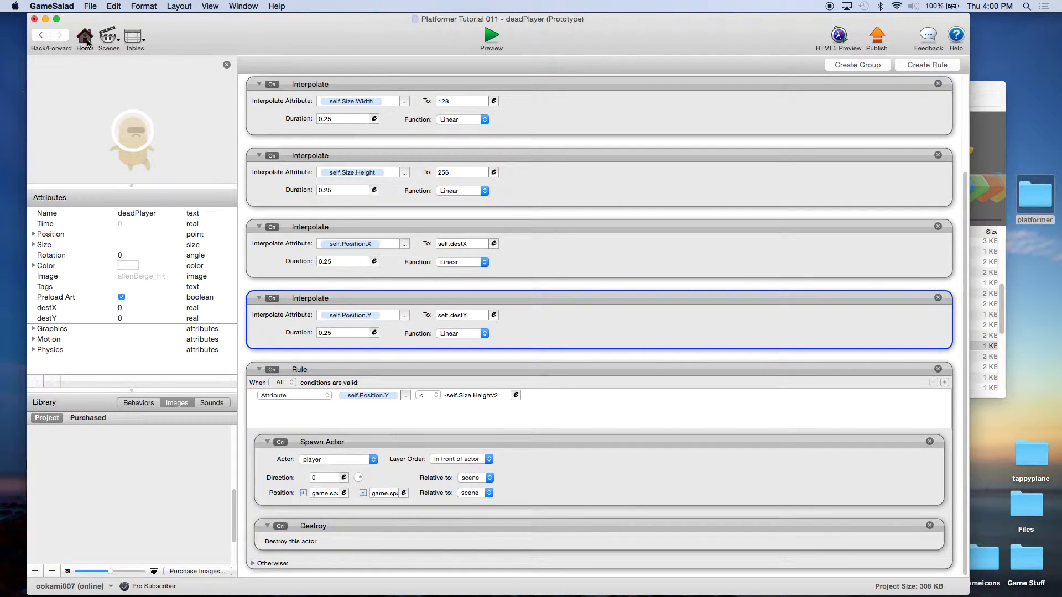
{"action": "left_click", "coordinate": [430, 65]}
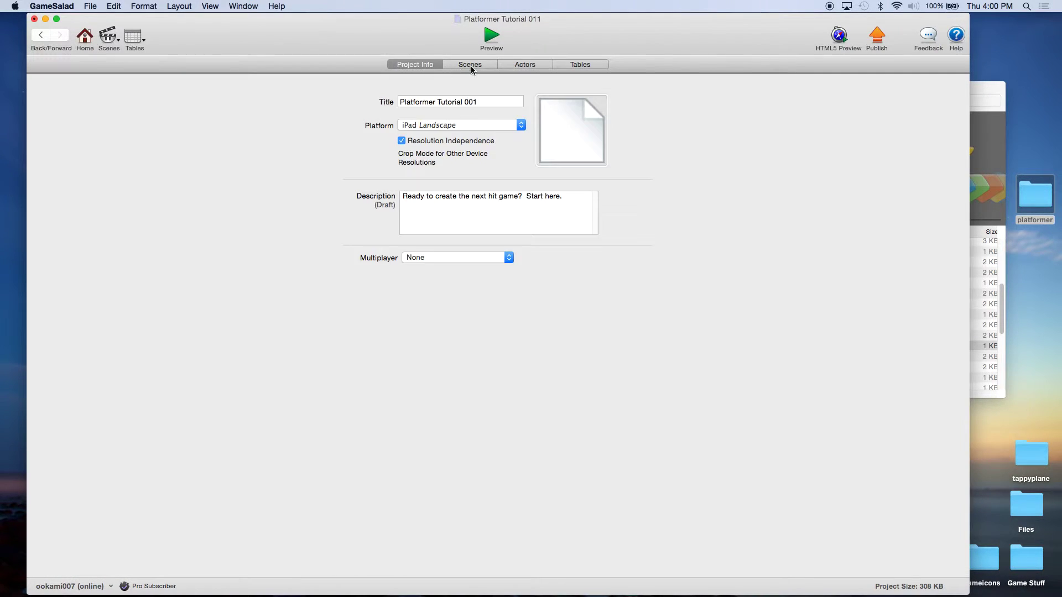
Open the Initial Scene and change the game attribute spawnX from 150 to 100.
{"action": "left_click", "coordinate": [473, 65]}
{"action": "left_click", "coordinate": [79, 98]}
{"action": "double_click", "coordinate": [79, 98]}
{"action": "left_click", "coordinate": [148, 81]}
{"action": "scroll", "coordinate": [101, 237], "scroll_direction": "down", "scroll_amount": 5}
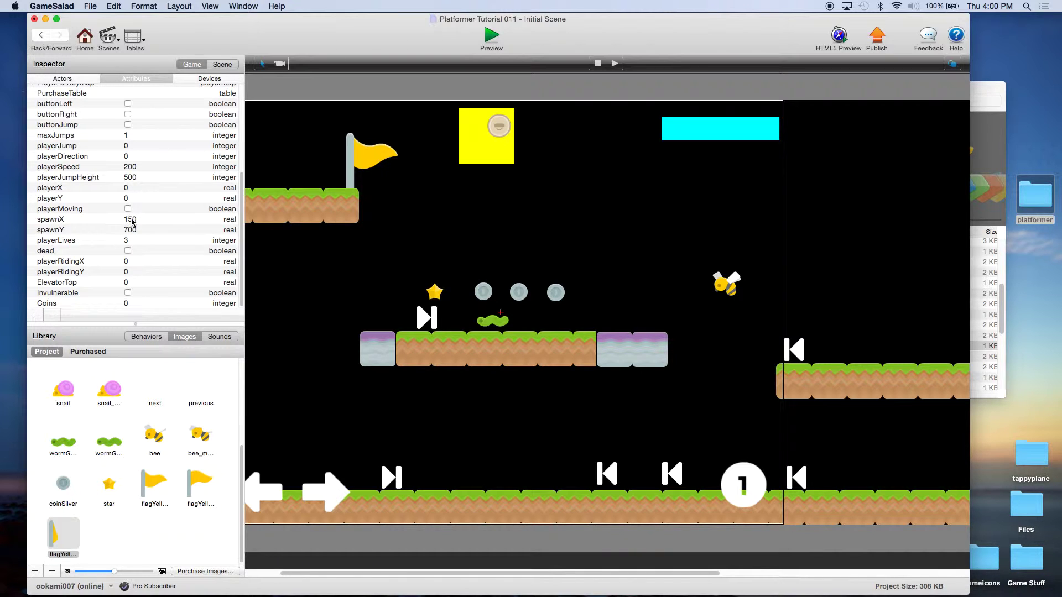
{"action": "double_click", "coordinate": [131, 219]}
{"action": "type", "text": "1"}
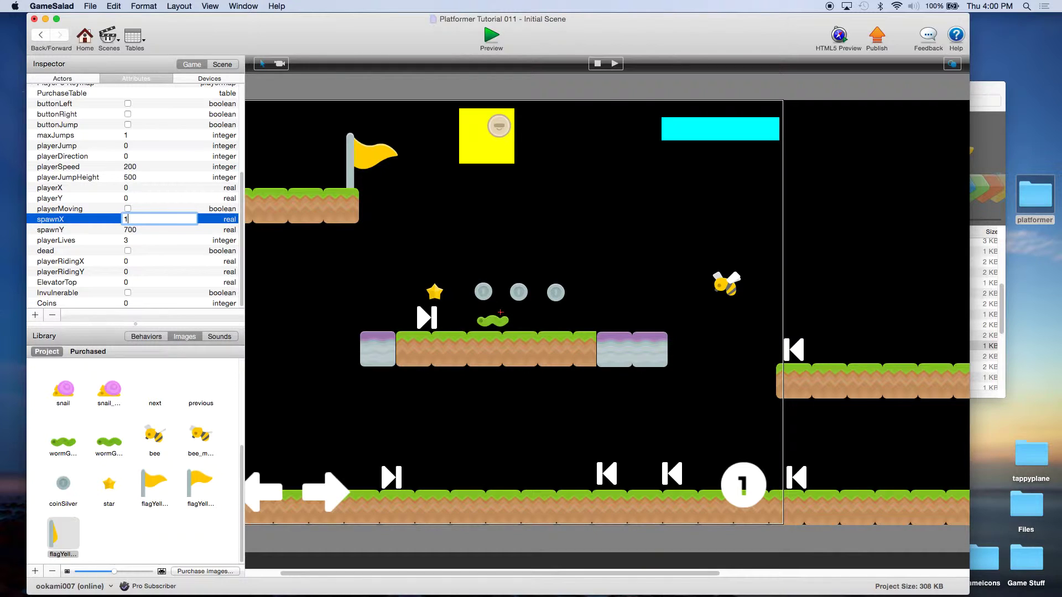
{"action": "type", "text": "00"}
{"action": "key", "text": "Return"}
Deselect the attributes list and adjust the Initial Scene view.
{"action": "left_click", "coordinate": [132, 221]}
{"action": "left_click", "coordinate": [326, 167]}
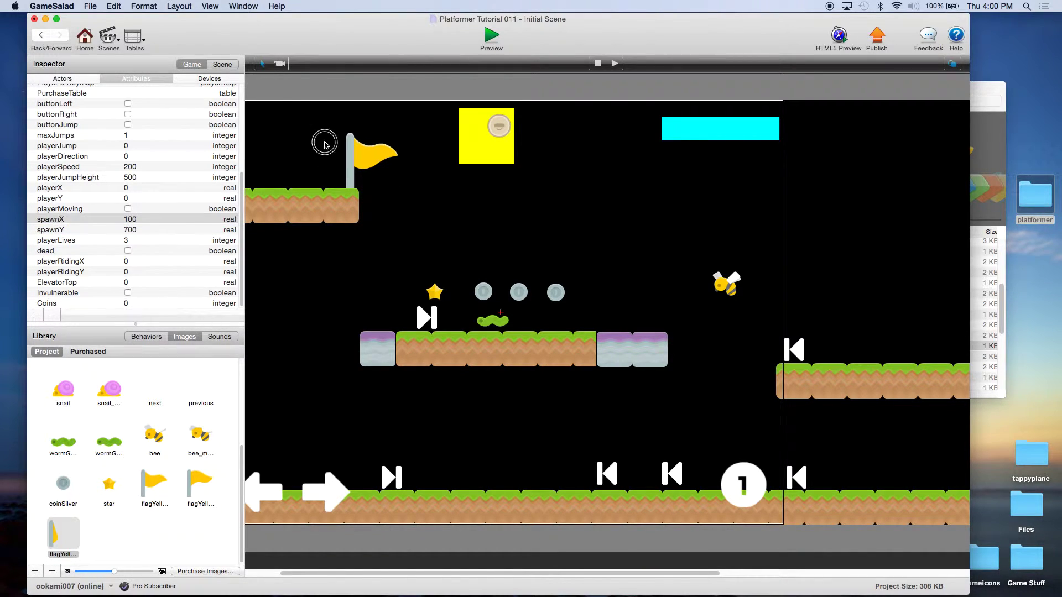
{"action": "left_click", "coordinate": [284, 146]}
{"action": "left_click_drag", "start_coordinate": [350, 575], "coordinate": [307, 573]}
{"action": "left_click", "coordinate": [392, 146]}
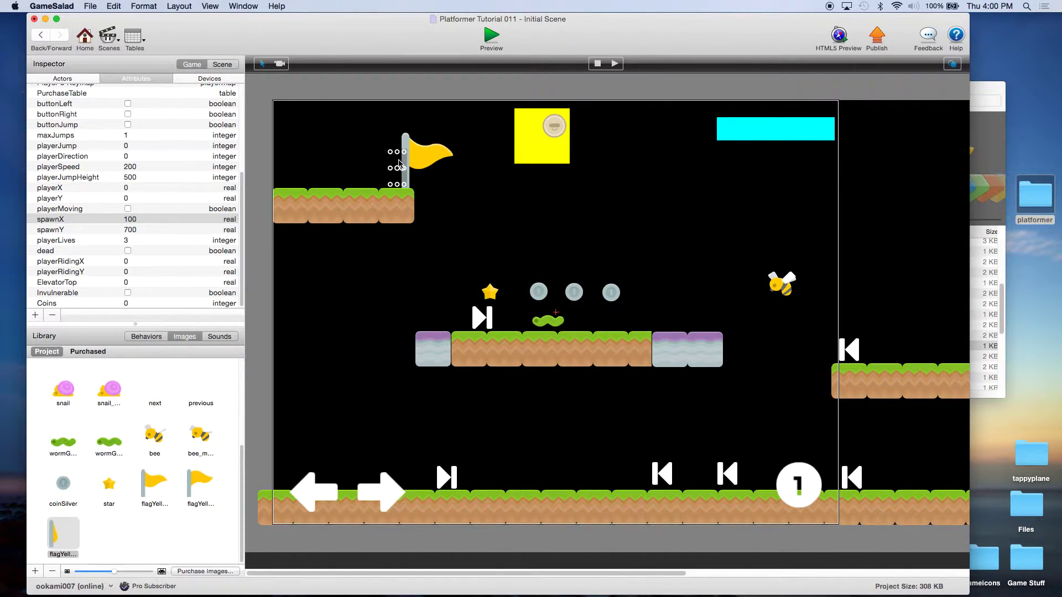
{"action": "left_click", "coordinate": [330, 160]}
Test-play the level, walking the player past the flag and off the ledge, then close it.
{"action": "left_click", "coordinate": [490, 40]}
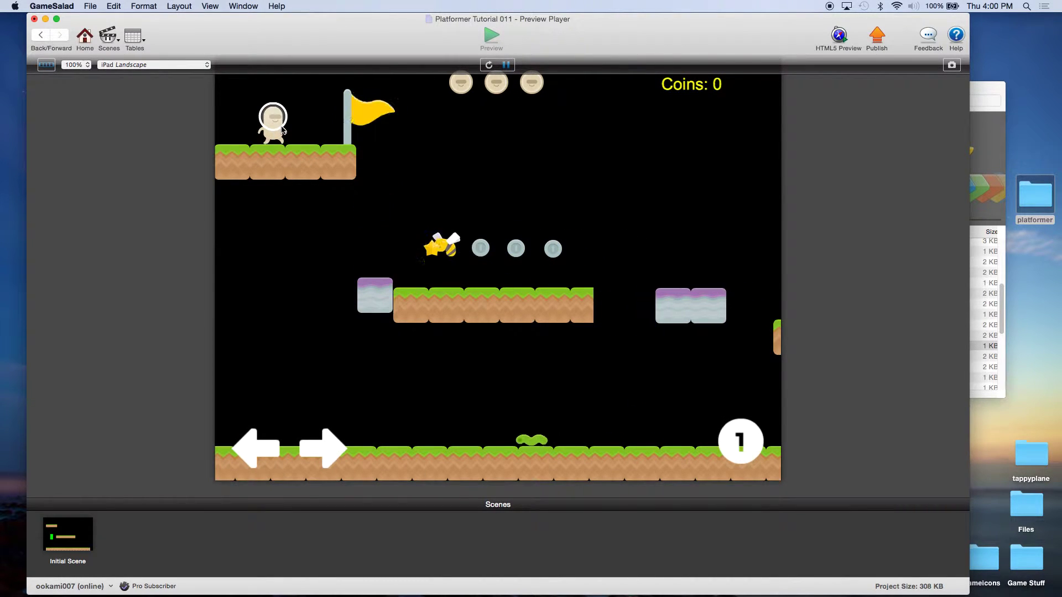
{"action": "key", "text": "Right"}
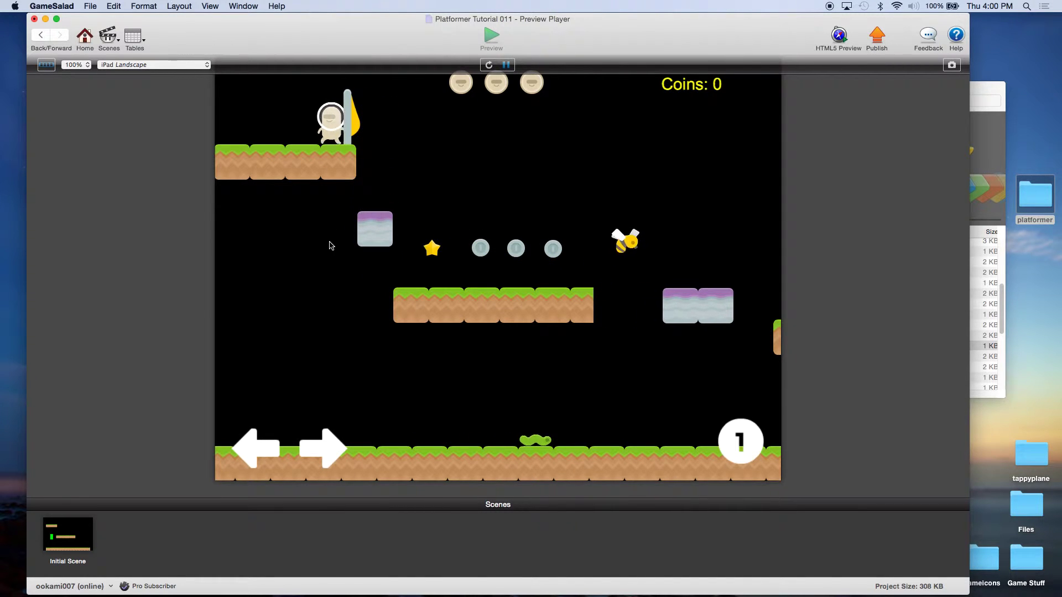
{"action": "key", "text": "Left"}
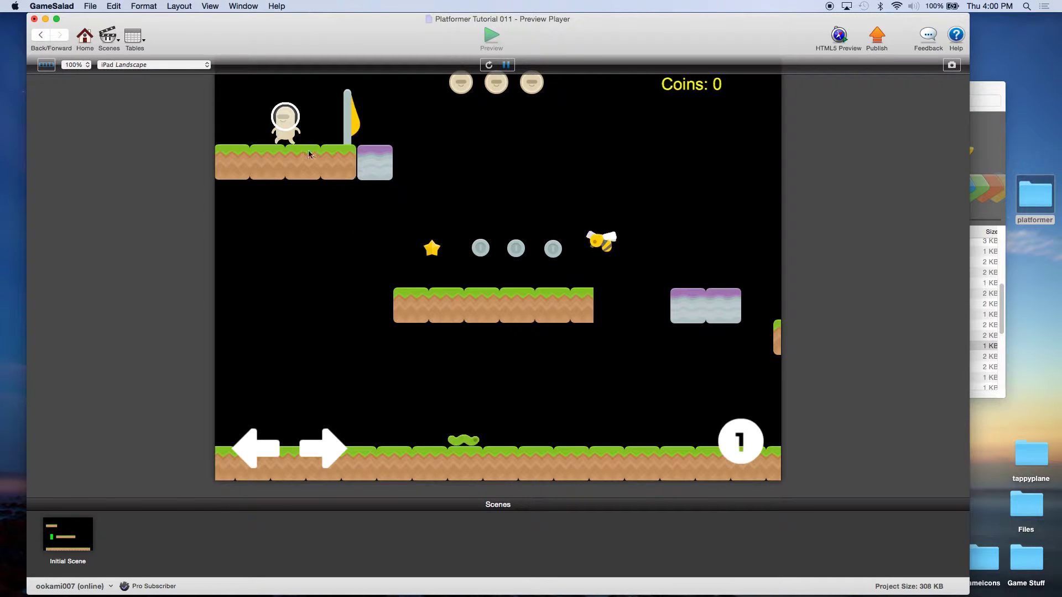
{"action": "key", "text": "Right"}
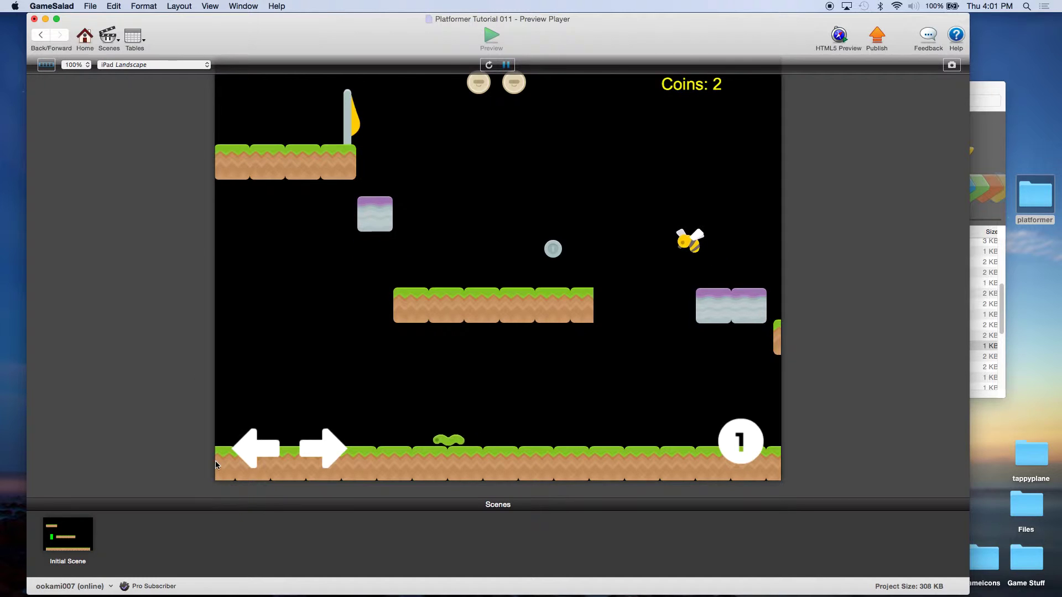
{"action": "left_click", "coordinate": [84, 37]}
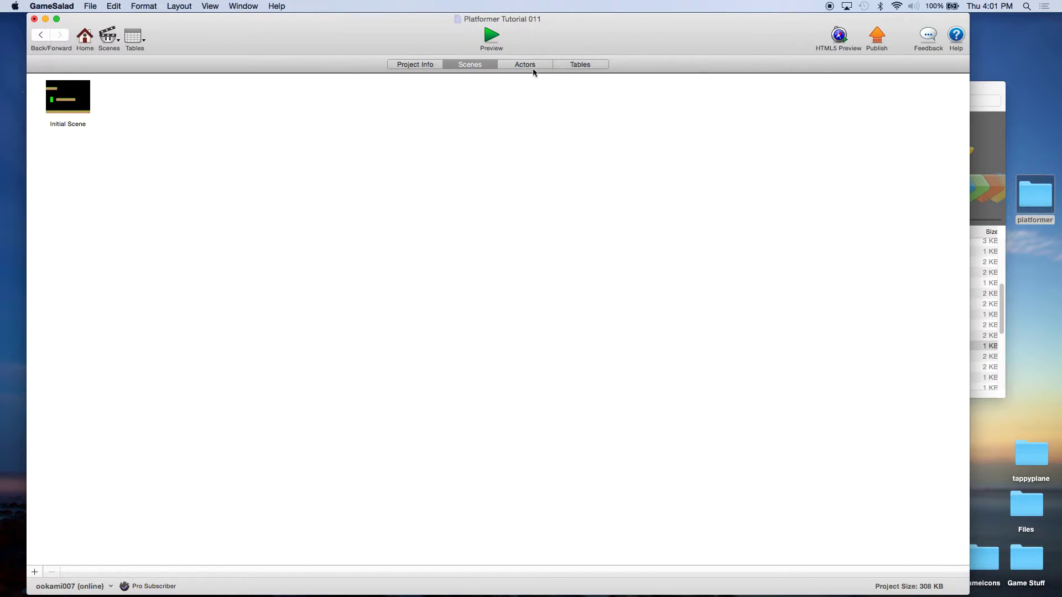
Check the CheckPoint actor's rules, then open the Initial Scene with the game attributes listed.
{"action": "left_click", "coordinate": [528, 65]}
{"action": "double_click", "coordinate": [473, 215]}
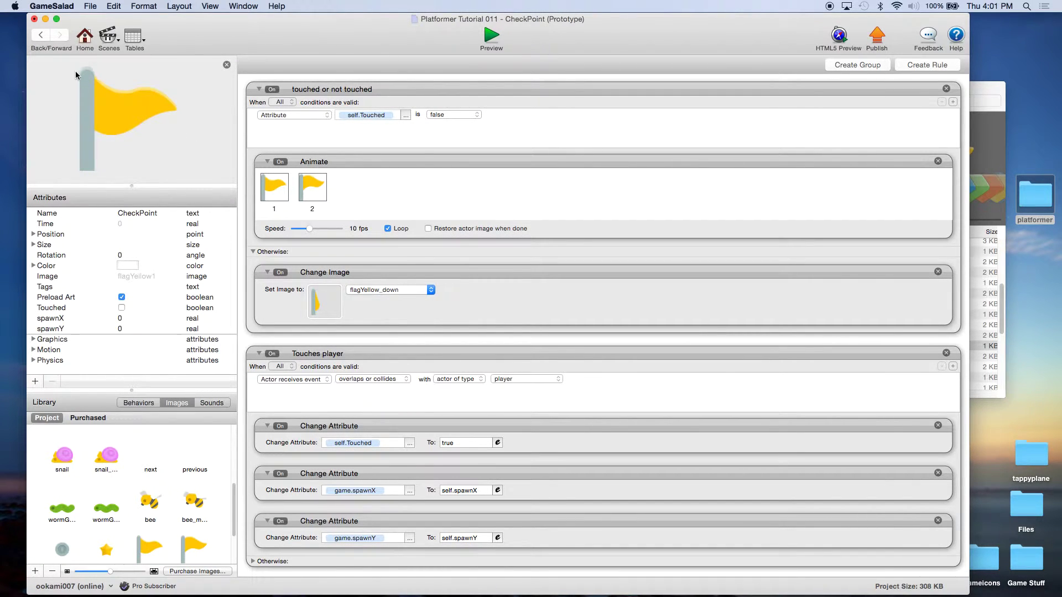
{"action": "left_click", "coordinate": [85, 37]}
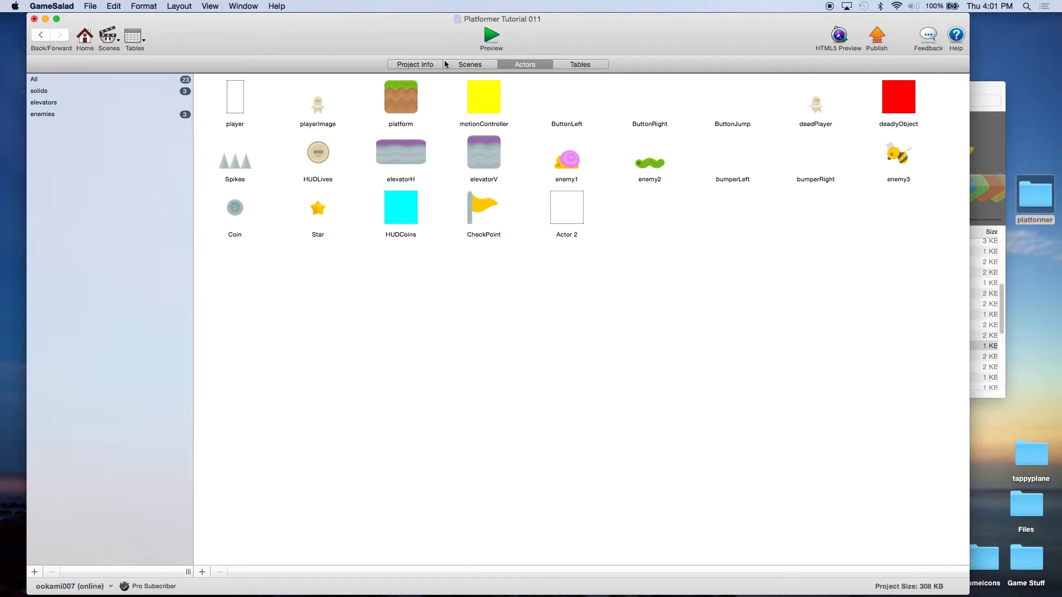
{"action": "left_click", "coordinate": [464, 65]}
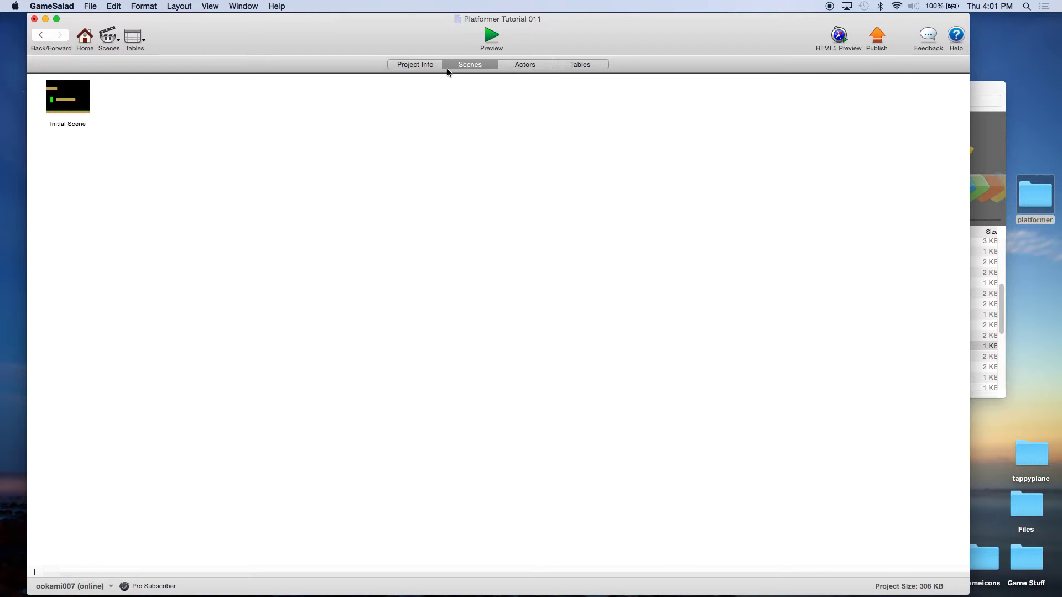
{"action": "double_click", "coordinate": [68, 97]}
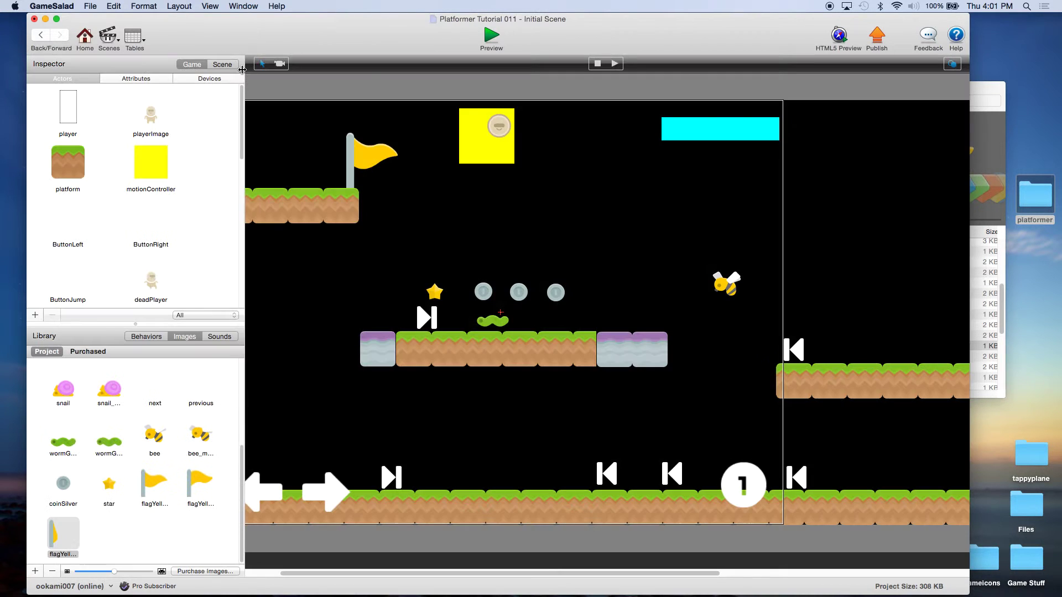
{"action": "left_click", "coordinate": [136, 79]}
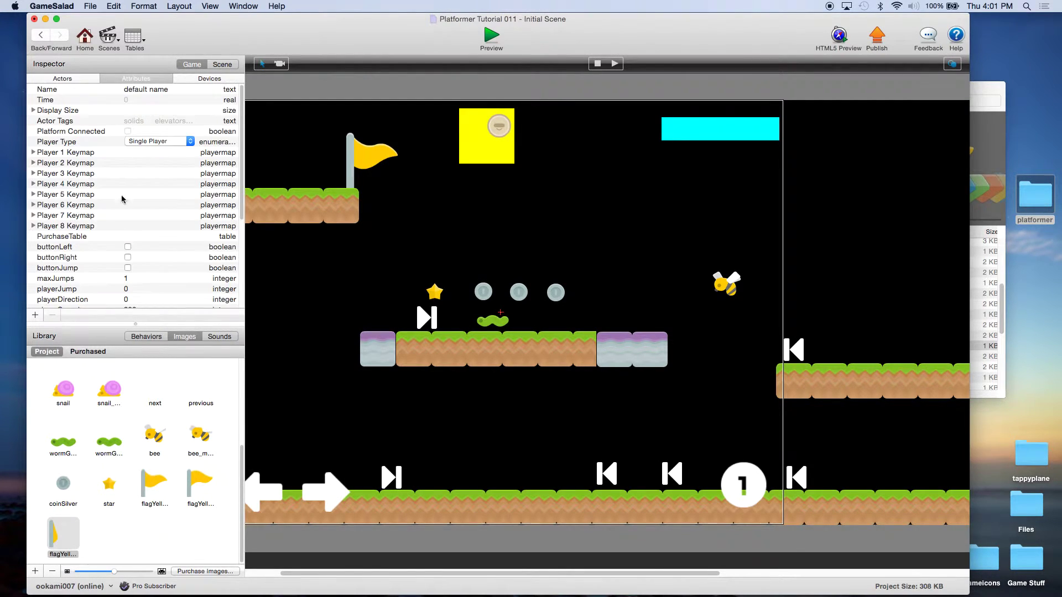
{"action": "scroll", "coordinate": [110, 221], "scroll_direction": "down", "scroll_amount": 1}
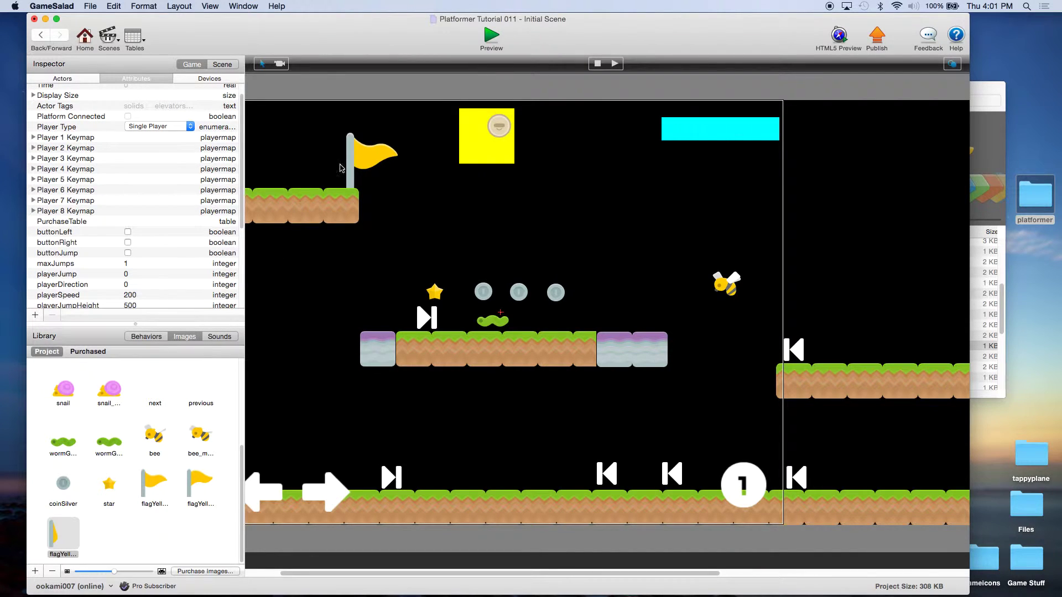
Open the placed CheckPoint flag's own attributes and expand its Position.
{"action": "left_click", "coordinate": [357, 153]}
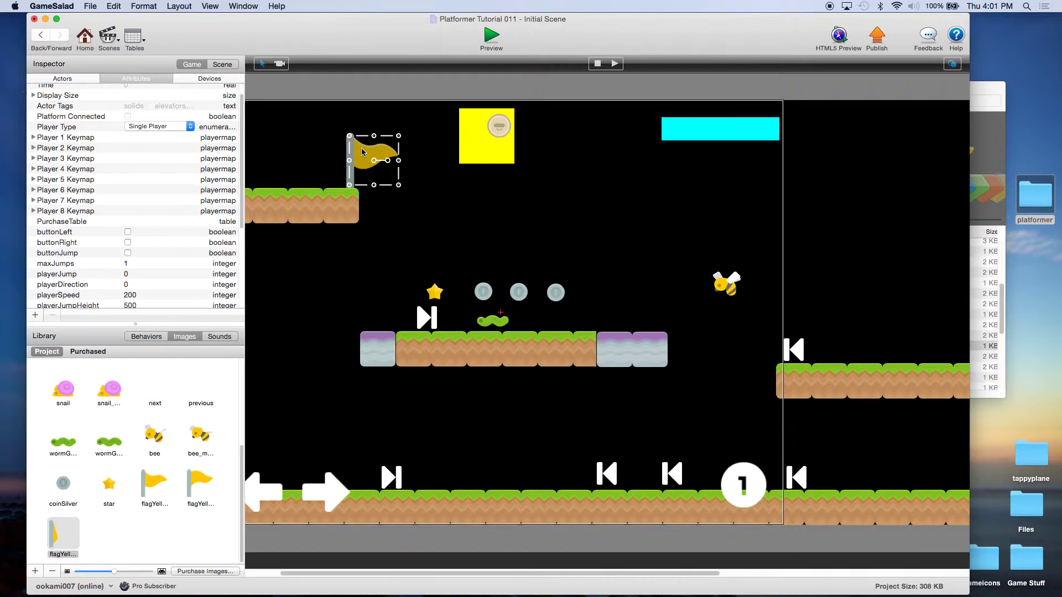
{"action": "double_click", "coordinate": [363, 152]}
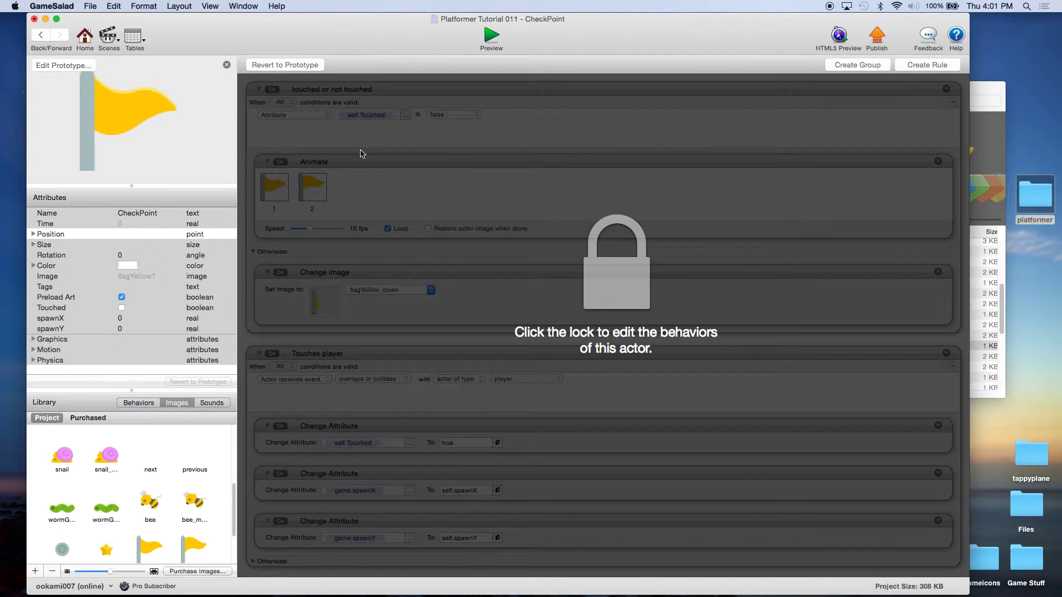
{"action": "left_click", "coordinate": [33, 234]}
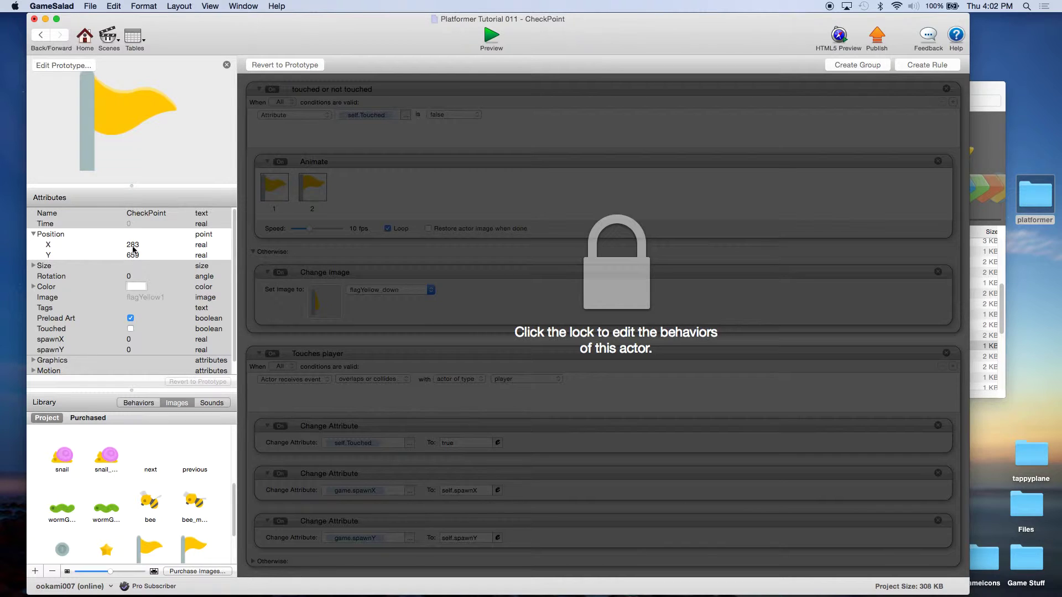
Set this flag's spawnX to 283 and spawnY to 700, then return to the project overview.
{"action": "double_click", "coordinate": [130, 339]}
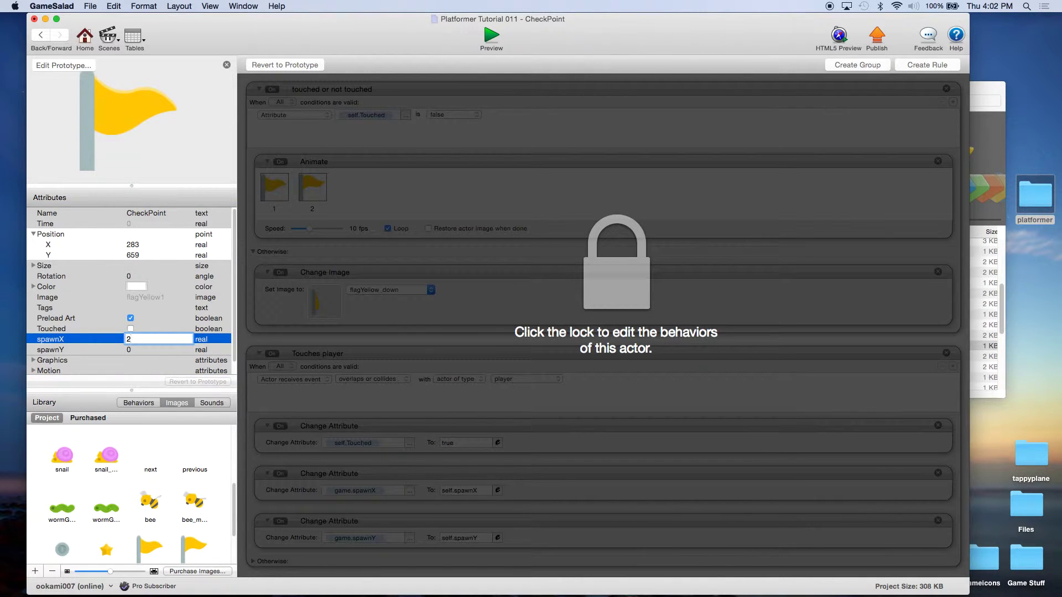
{"action": "left_click", "coordinate": [129, 353]}
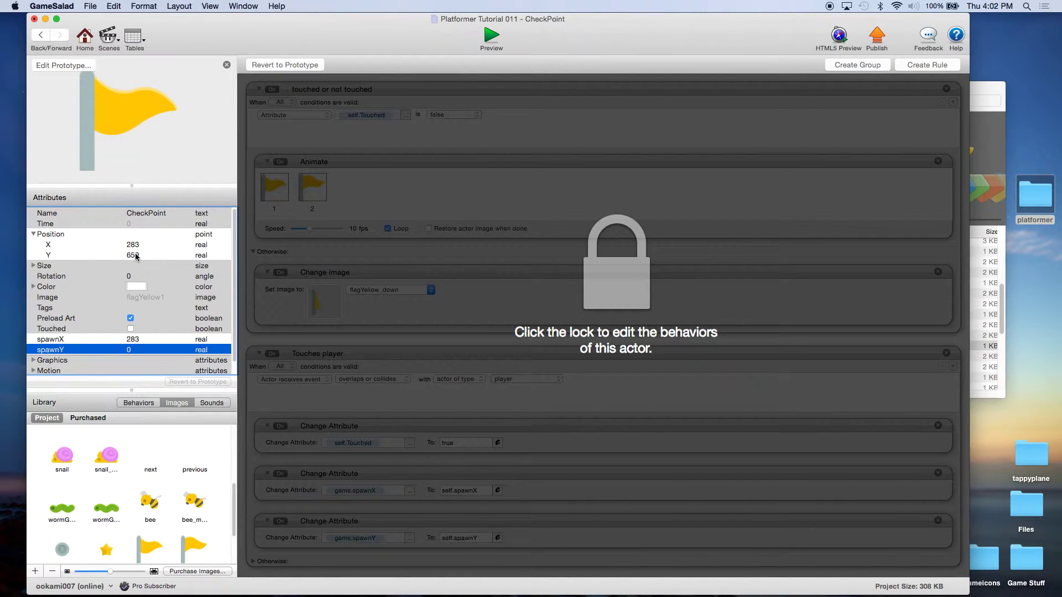
{"action": "left_click", "coordinate": [129, 351]}
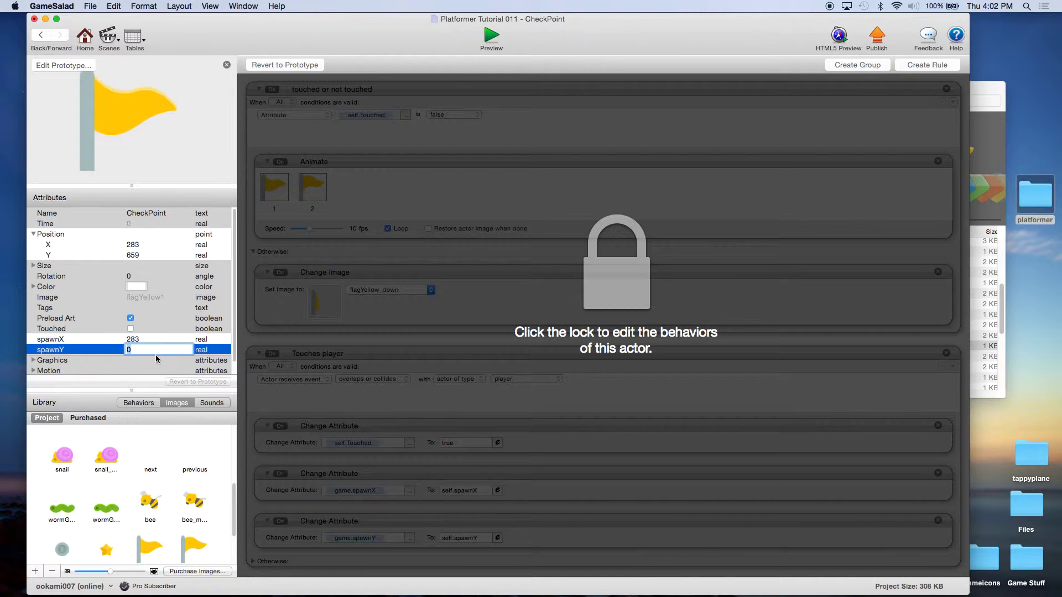
{"action": "type", "text": "700"}
{"action": "left_click", "coordinate": [144, 339]}
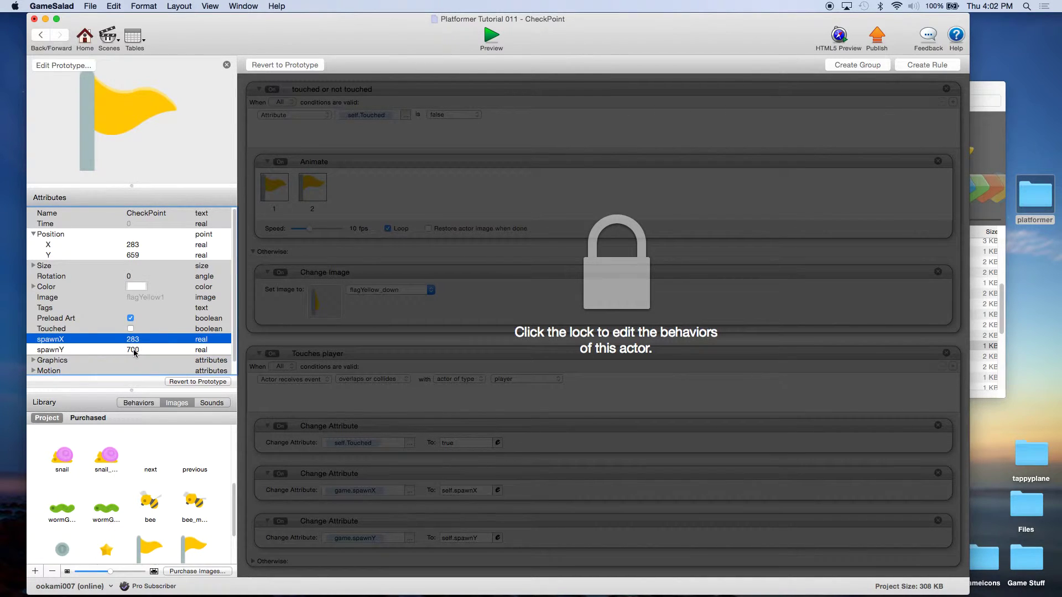
{"action": "left_click", "coordinate": [133, 350]}
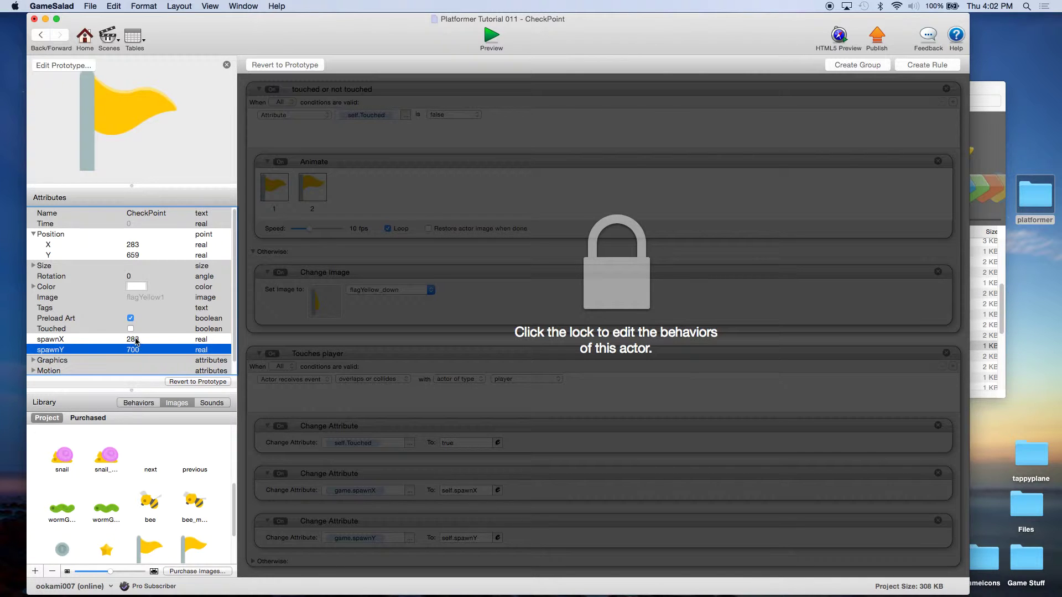
{"action": "left_click", "coordinate": [83, 38]}
{"action": "left_click", "coordinate": [531, 64]}
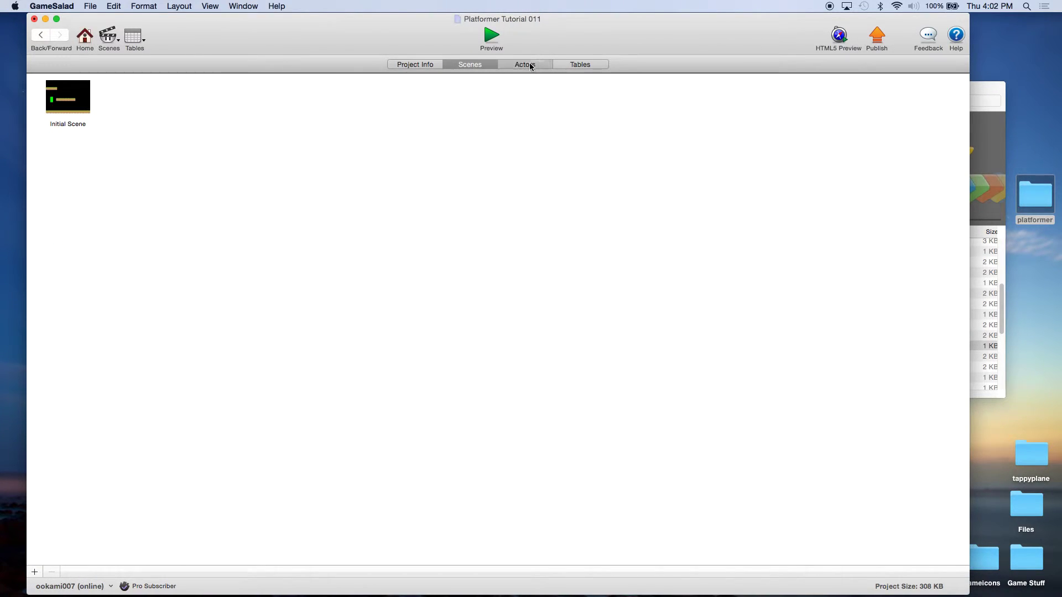
{"action": "left_click", "coordinate": [491, 36]}
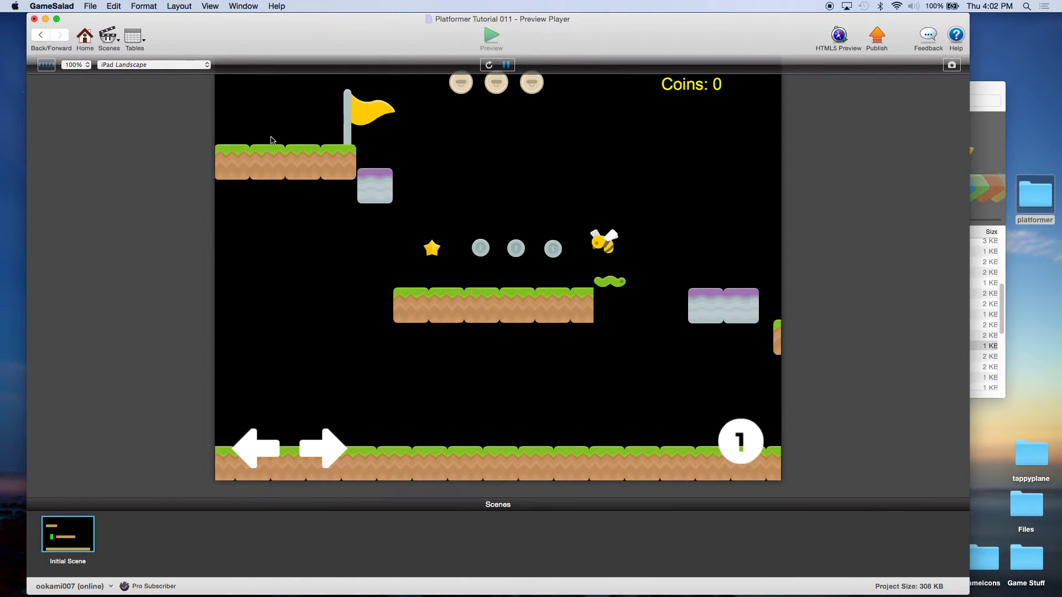
{"action": "key", "text": "Right"}
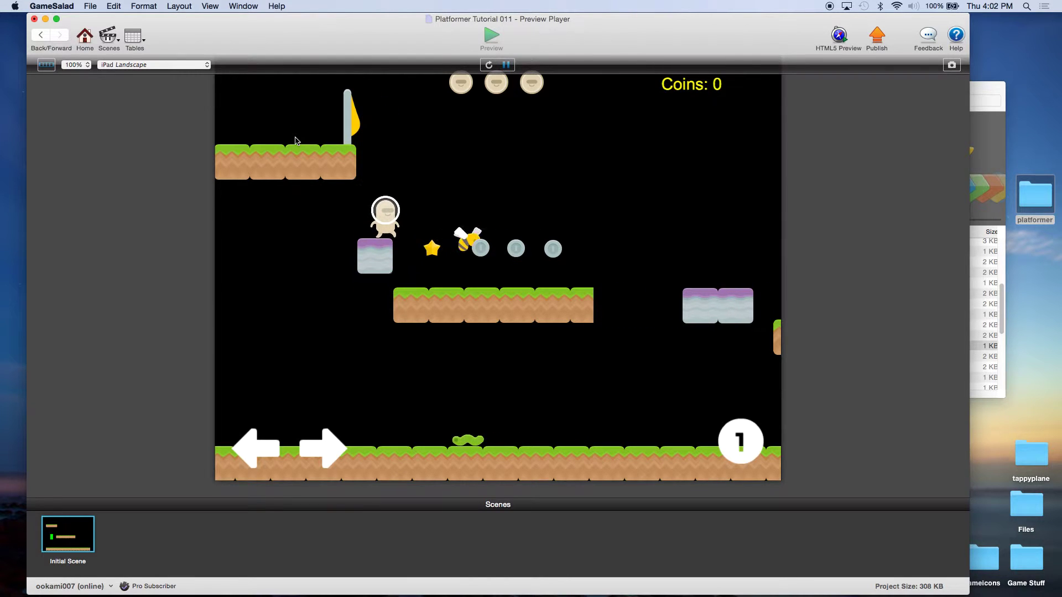
{"action": "key", "text": "Up"}
{"action": "key", "text": "Right"}
{"action": "key", "text": "Left"}
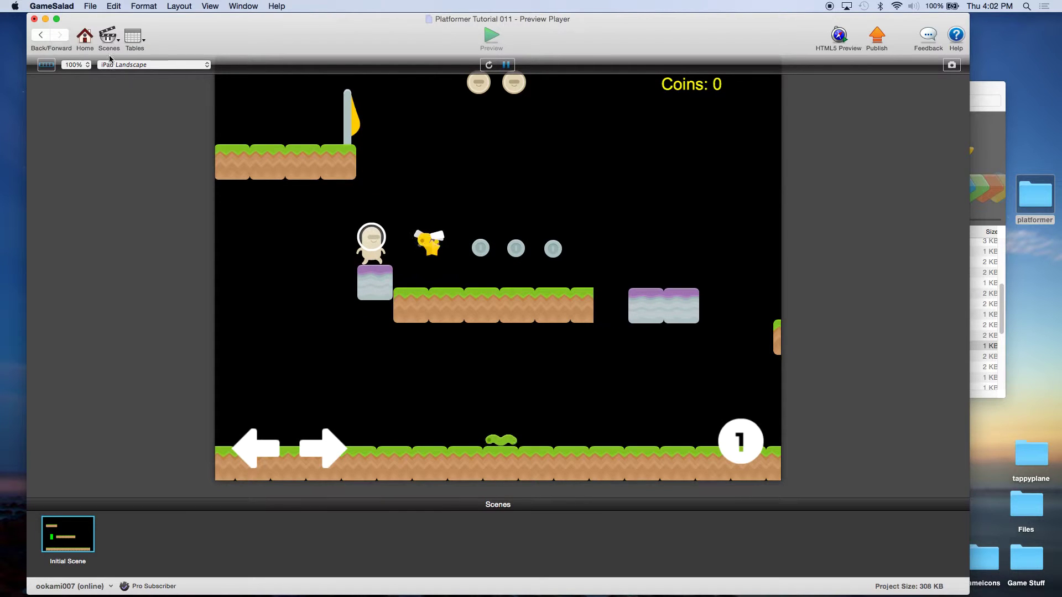
{"action": "key", "text": "super+Return"}
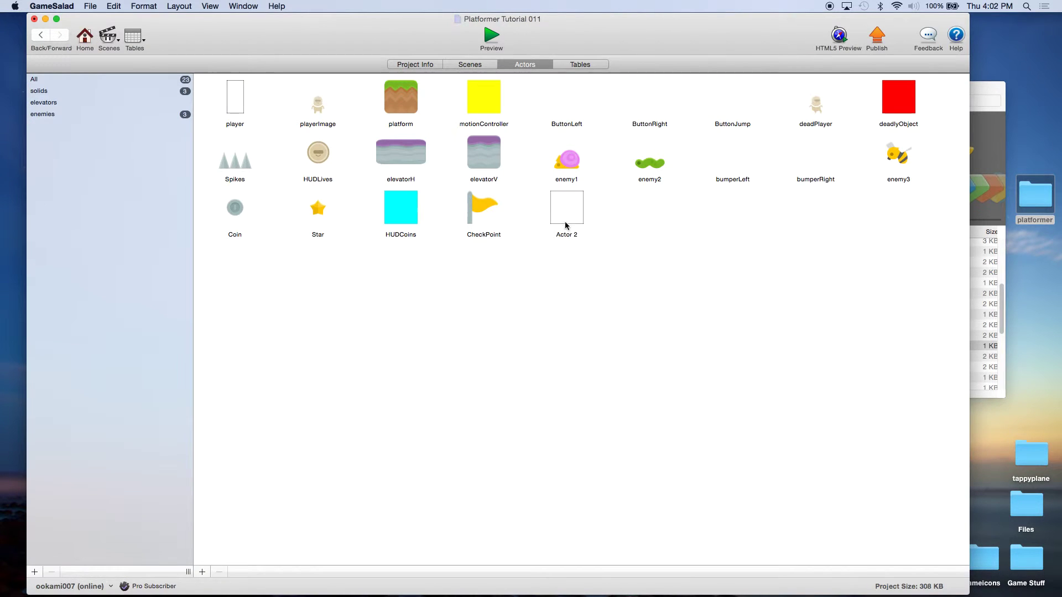
In the Initial Scene, move the yellow CheckPoint flag onto the lower-right grass platform.
{"action": "left_click", "coordinate": [471, 67]}
{"action": "double_click", "coordinate": [84, 111]}
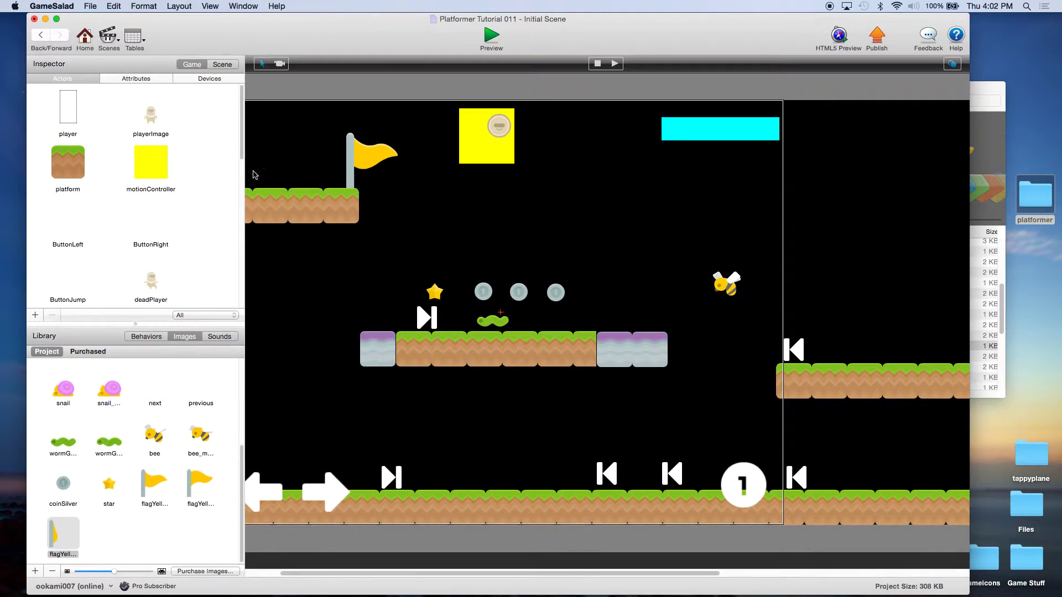
{"action": "left_click", "coordinate": [360, 171]}
{"action": "left_click_drag", "start_coordinate": [359, 171], "coordinate": [911, 344]}
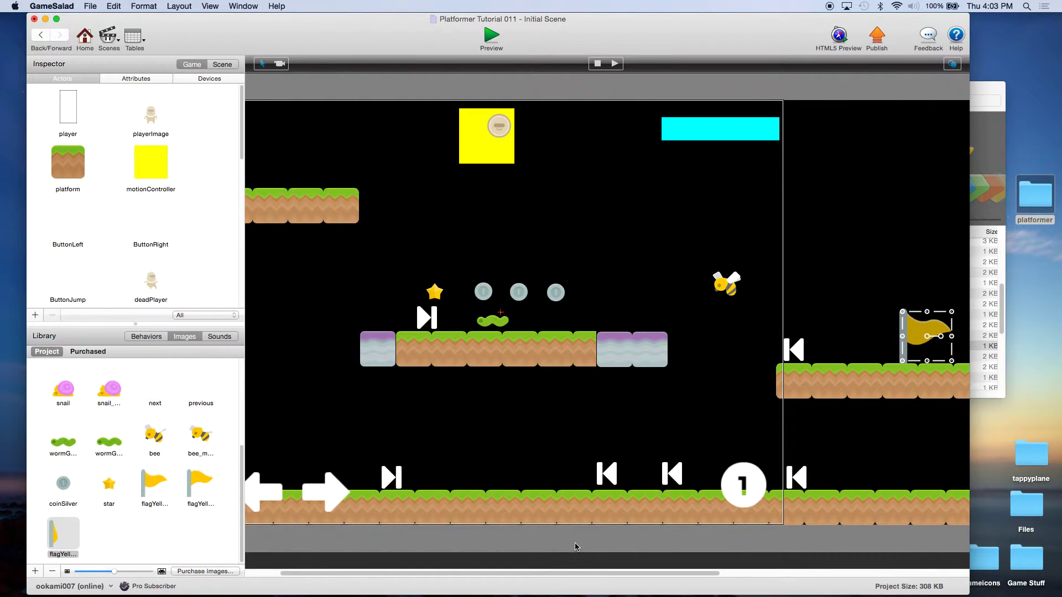
{"action": "left_click_drag", "start_coordinate": [573, 573], "coordinate": [771, 573]}
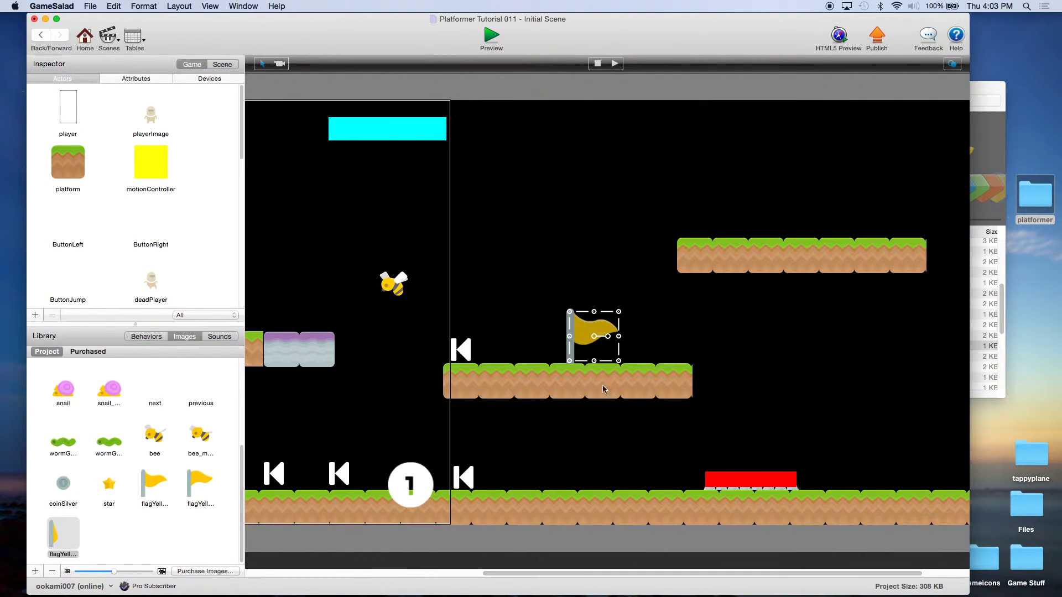
{"action": "left_click_drag", "start_coordinate": [575, 354], "coordinate": [615, 354]}
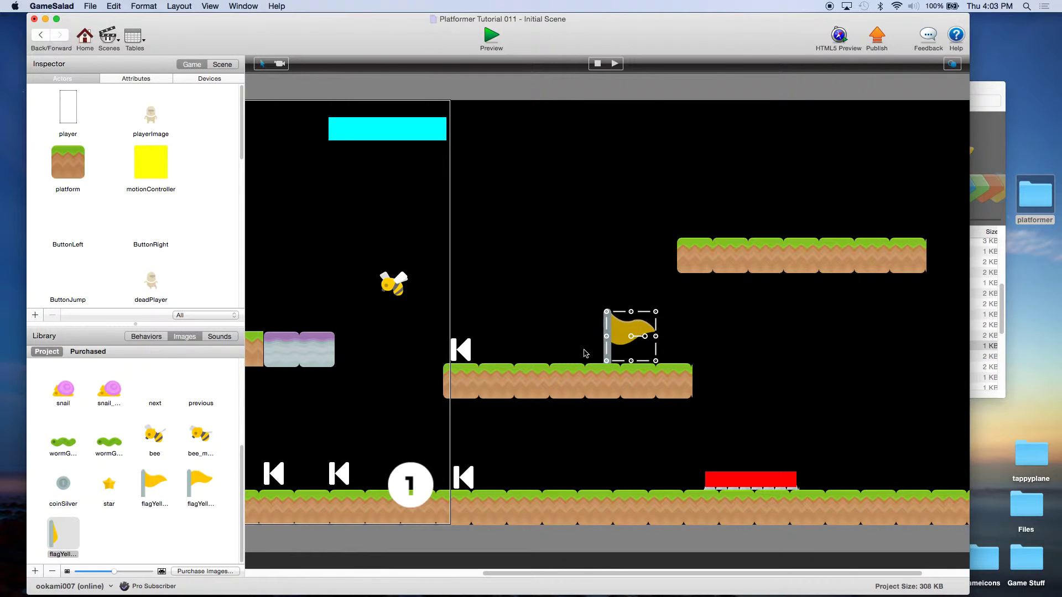
{"action": "left_click", "coordinate": [88, 38]}
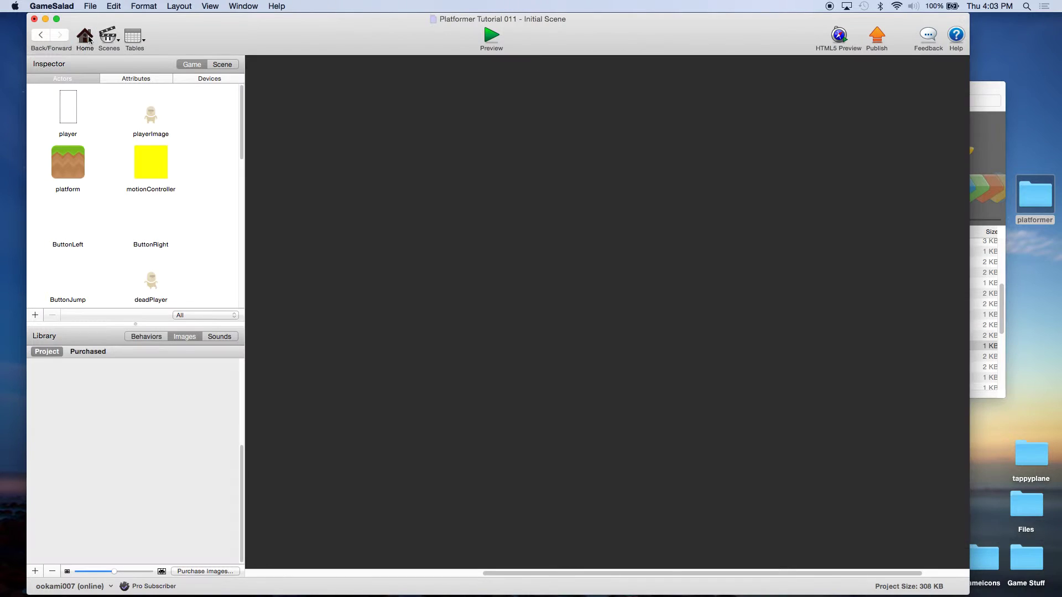
{"action": "left_click", "coordinate": [492, 35]}
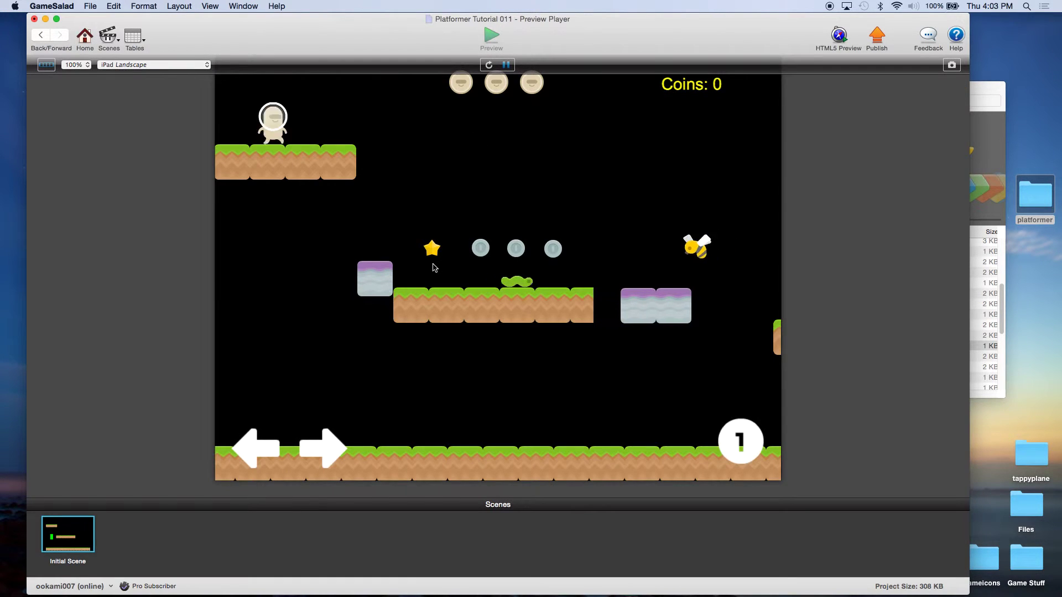
{"action": "key", "text": "Right"}
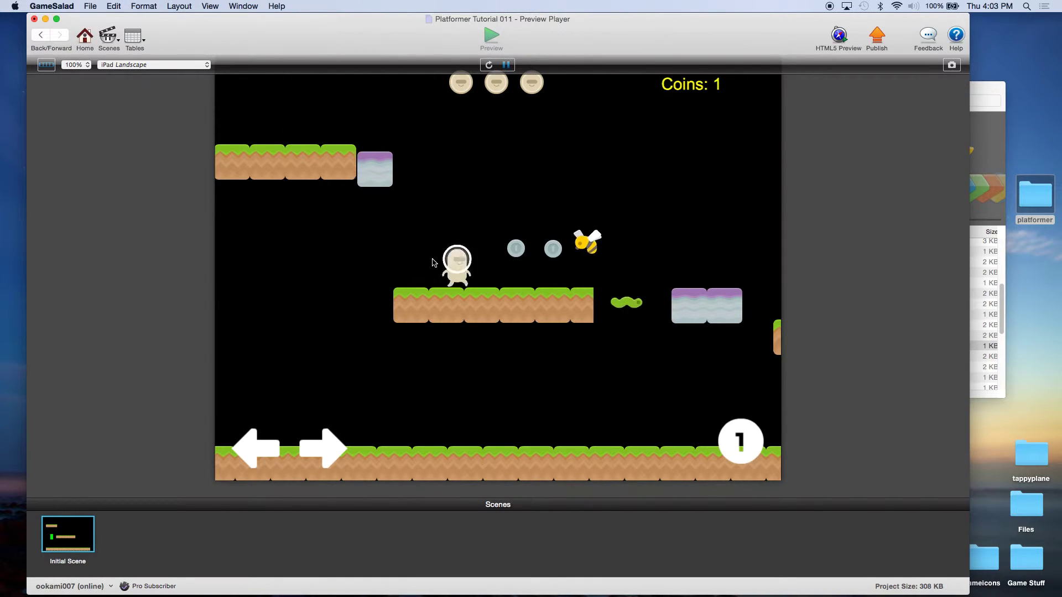
{"action": "key", "text": "Up"}
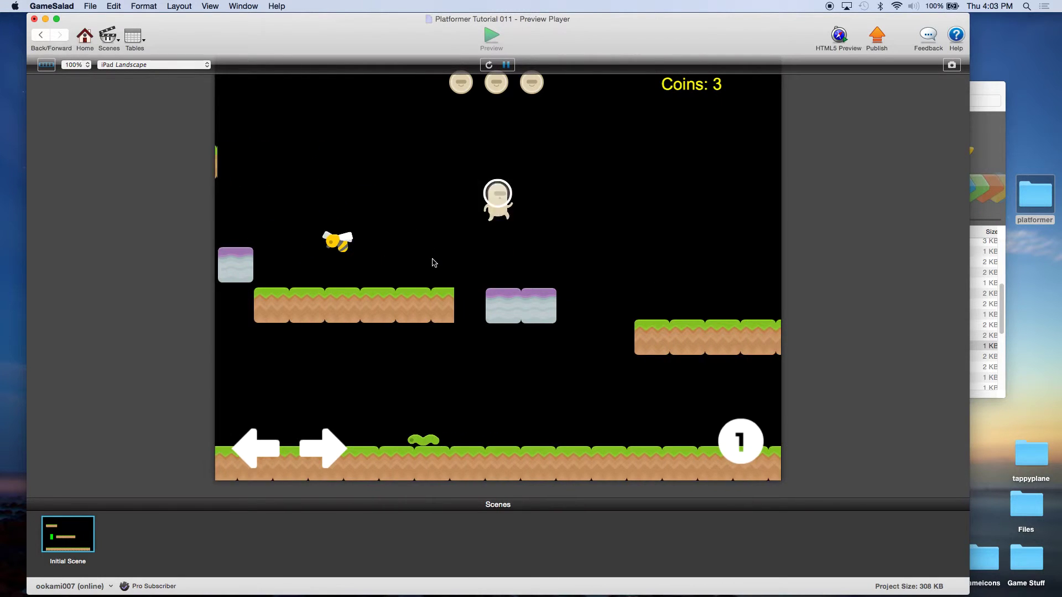
{"action": "key", "text": "Up"}
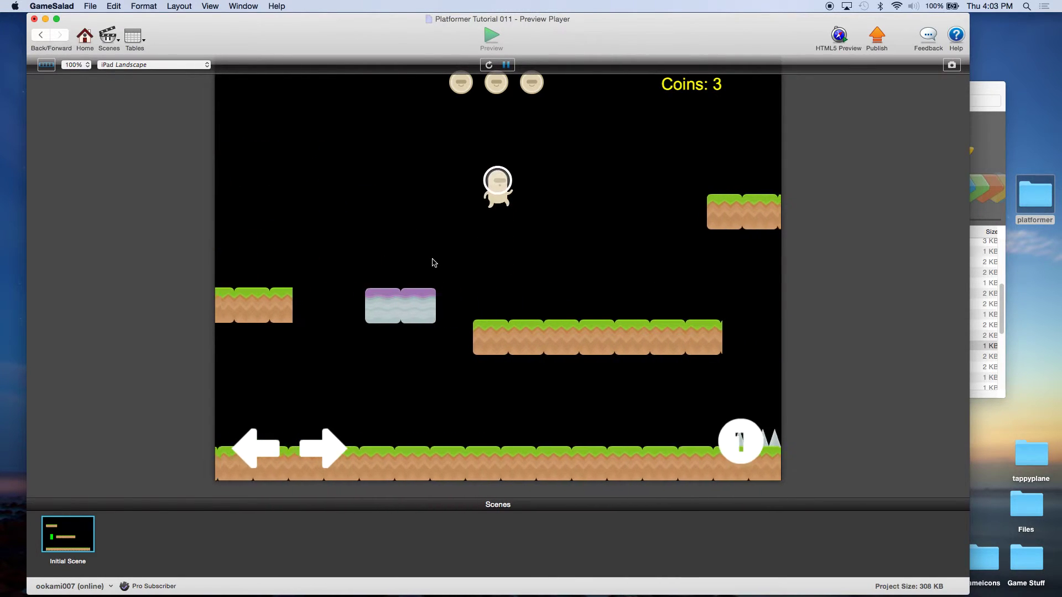
{"action": "key", "text": "Left"}
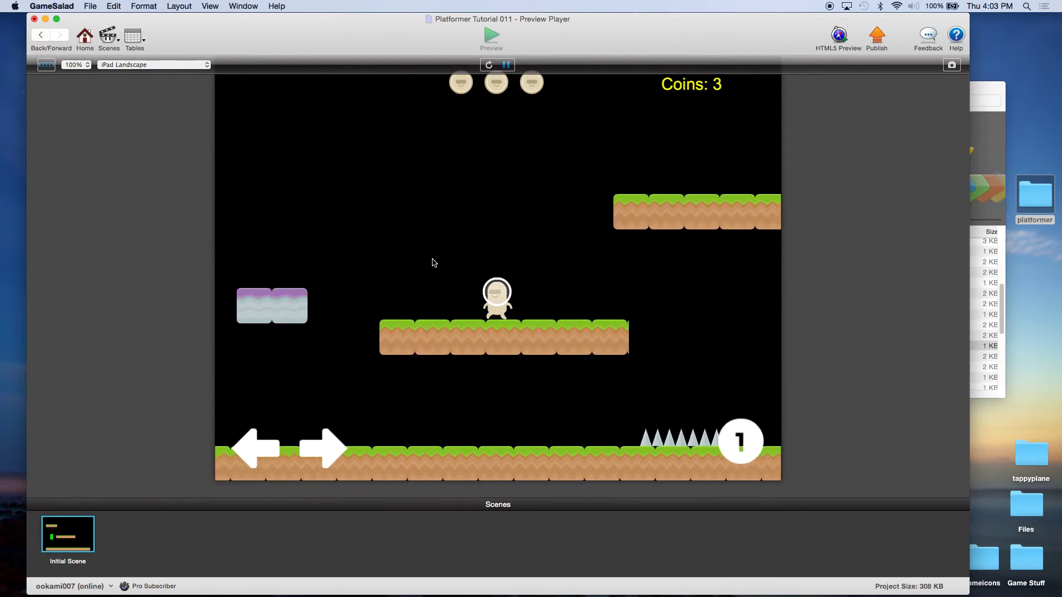
{"action": "key", "text": "Right"}
{"action": "key", "text": "Left"}
{"action": "left_click", "coordinate": [84, 37]}
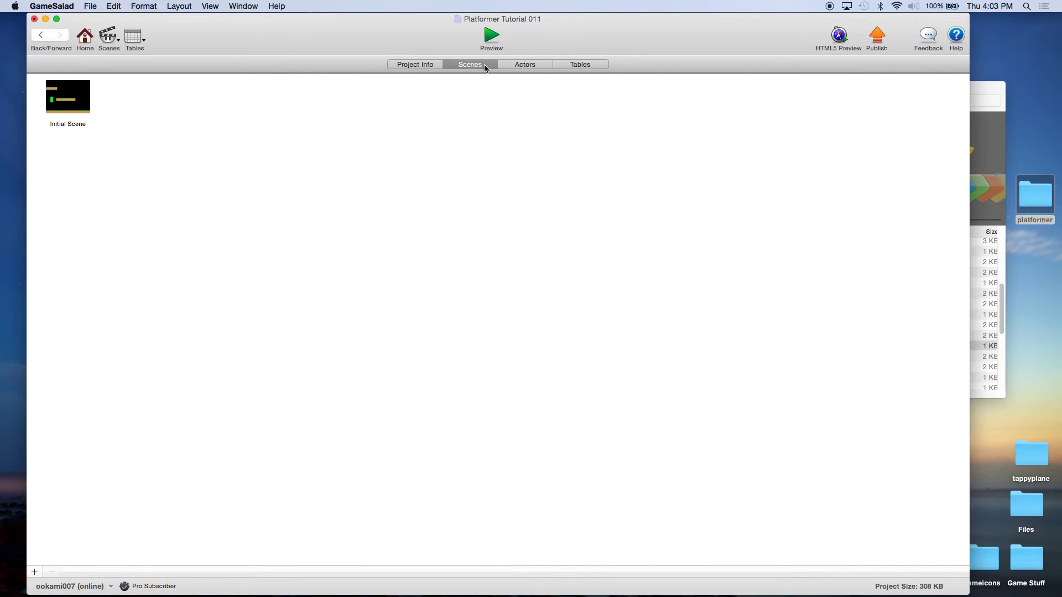
In Initial Scene's Layers list, drag CheckPoint from HUD into Background, then start a preview.
{"action": "double_click", "coordinate": [78, 109]}
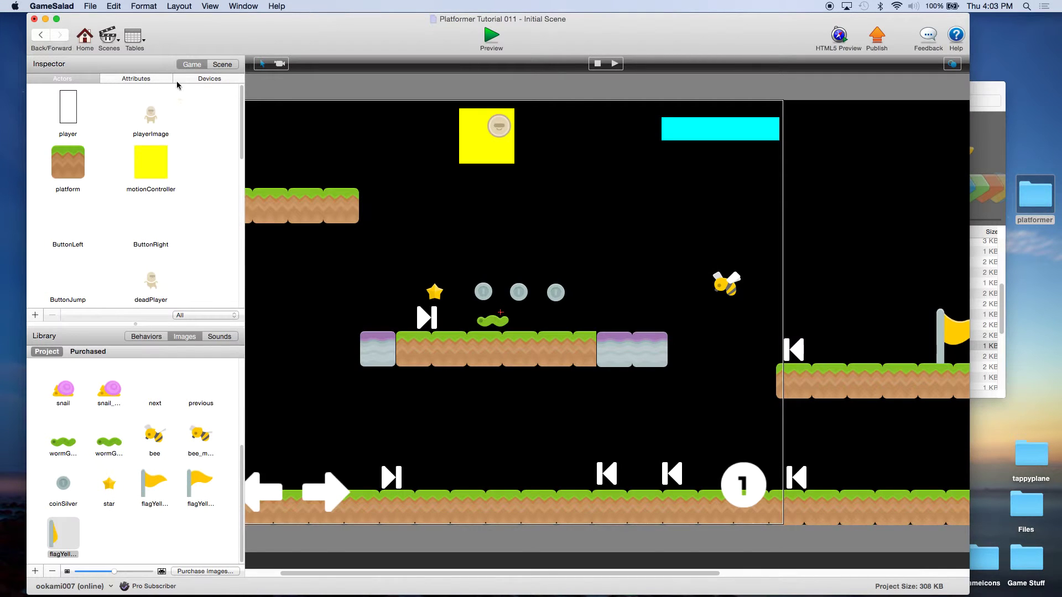
{"action": "left_click", "coordinate": [221, 64]}
{"action": "left_click", "coordinate": [171, 79]}
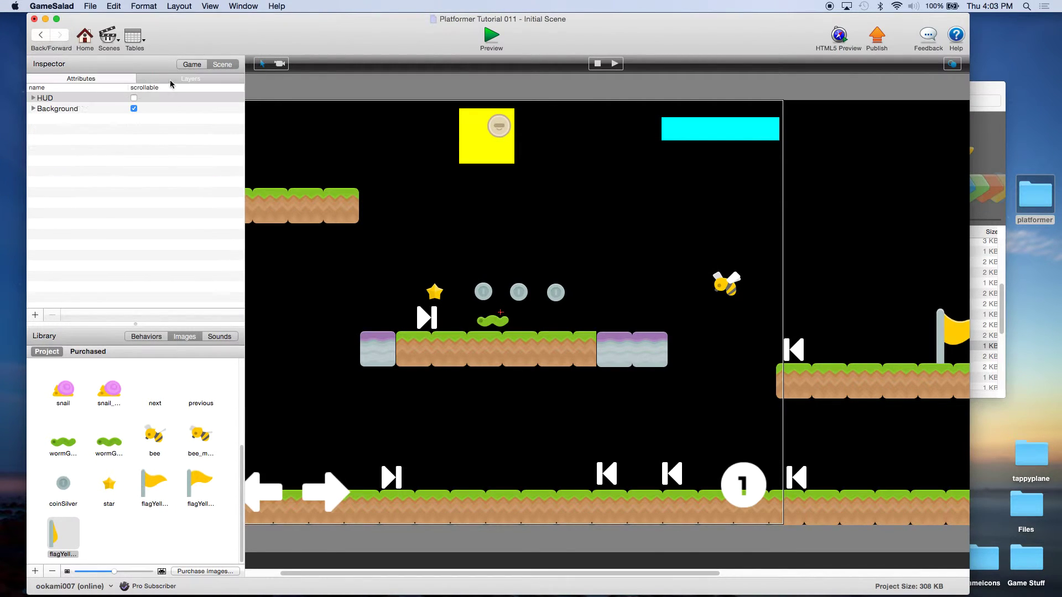
{"action": "left_click", "coordinate": [34, 98]}
{"action": "left_click", "coordinate": [69, 110]}
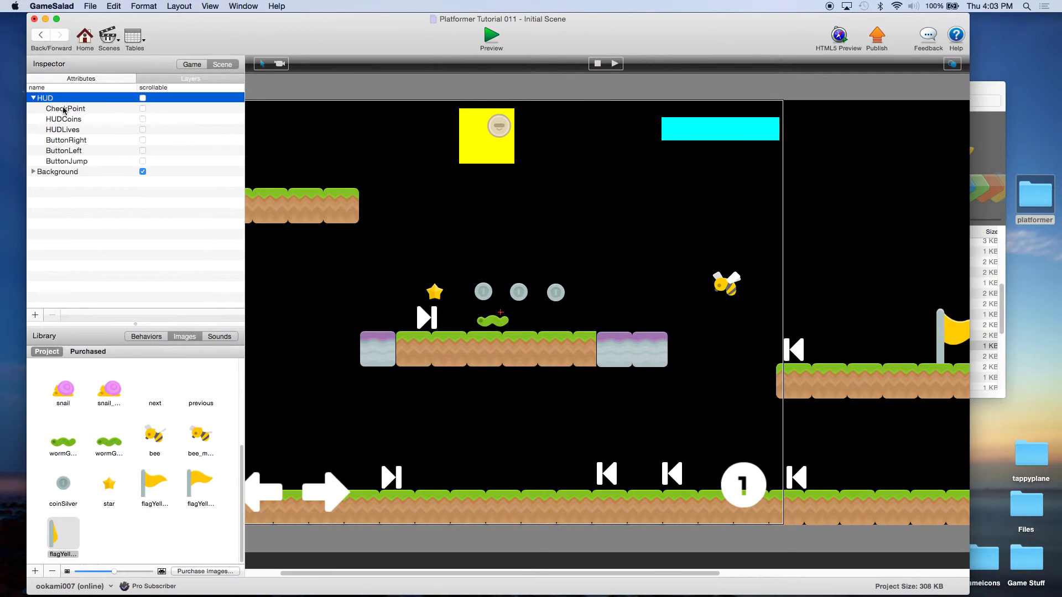
{"action": "left_click_drag", "start_coordinate": [75, 110], "coordinate": [75, 171]}
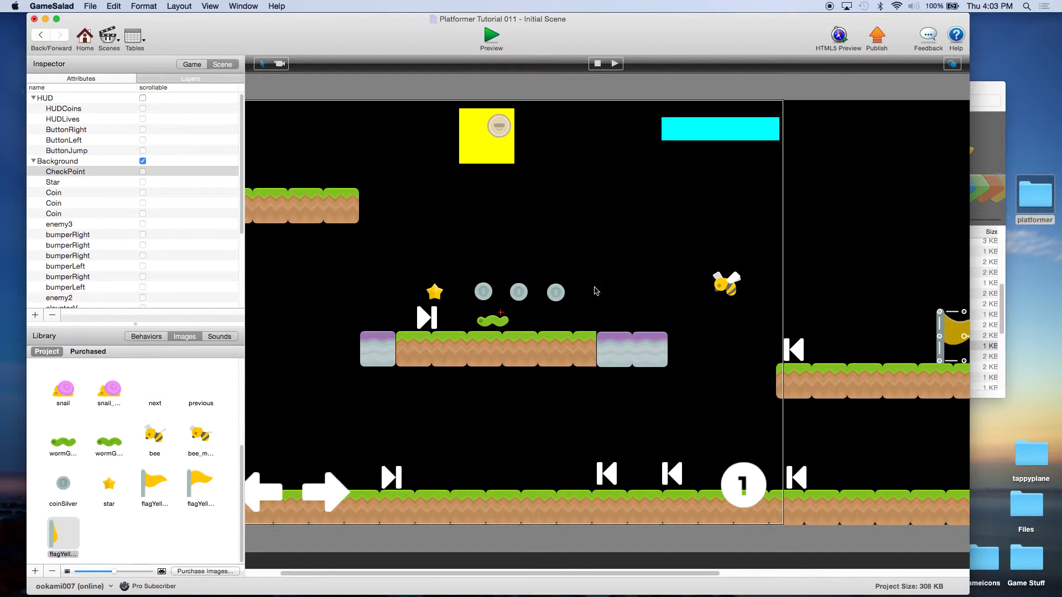
{"action": "left_click", "coordinate": [490, 38]}
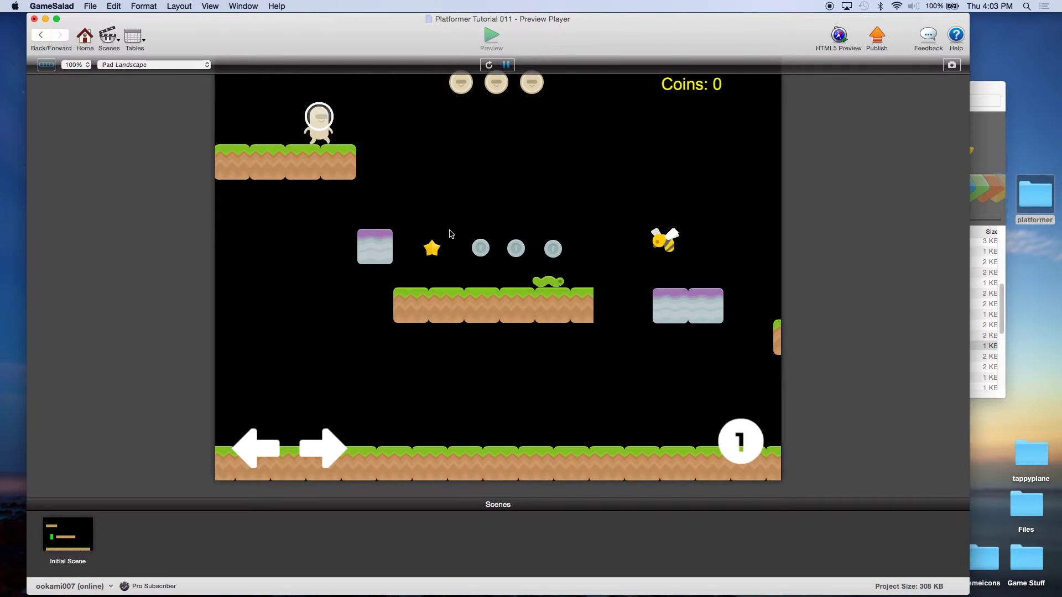
Run and jump right collecting coins to the checkpoint flag, then walk off the platform.
{"action": "key", "text": "Up"}
{"action": "key", "text": "Right"}
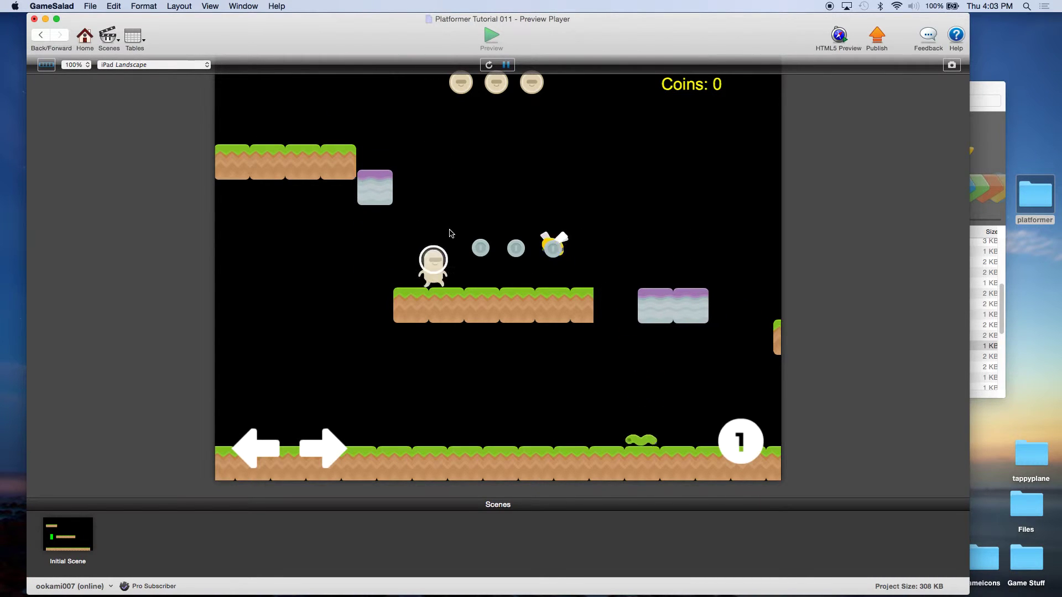
{"action": "key", "text": "Right"}
{"action": "key", "text": "Up"}
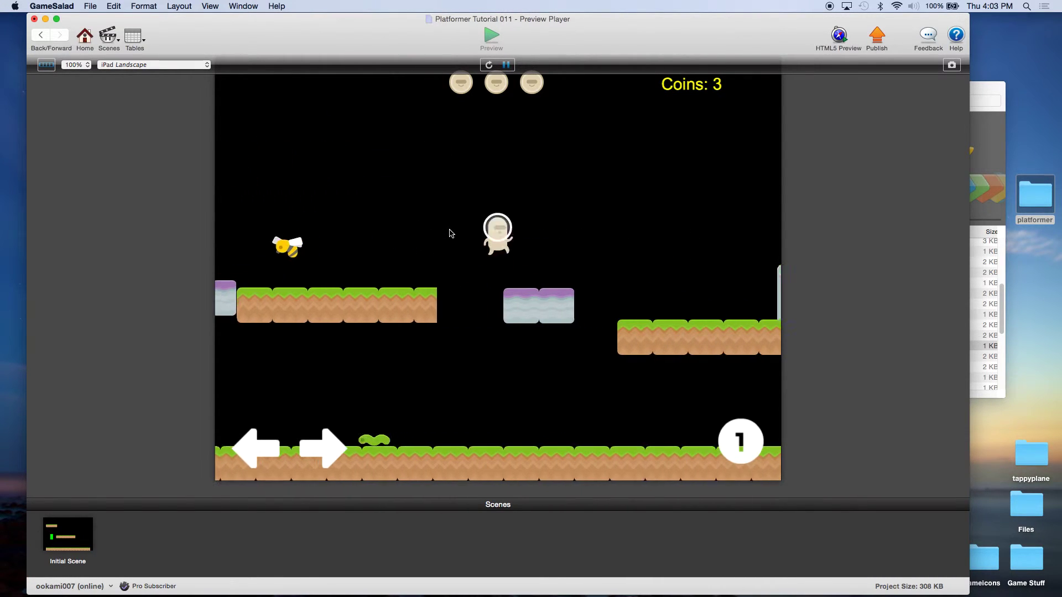
{"action": "key", "text": "Right"}
{"action": "key", "text": "Up"}
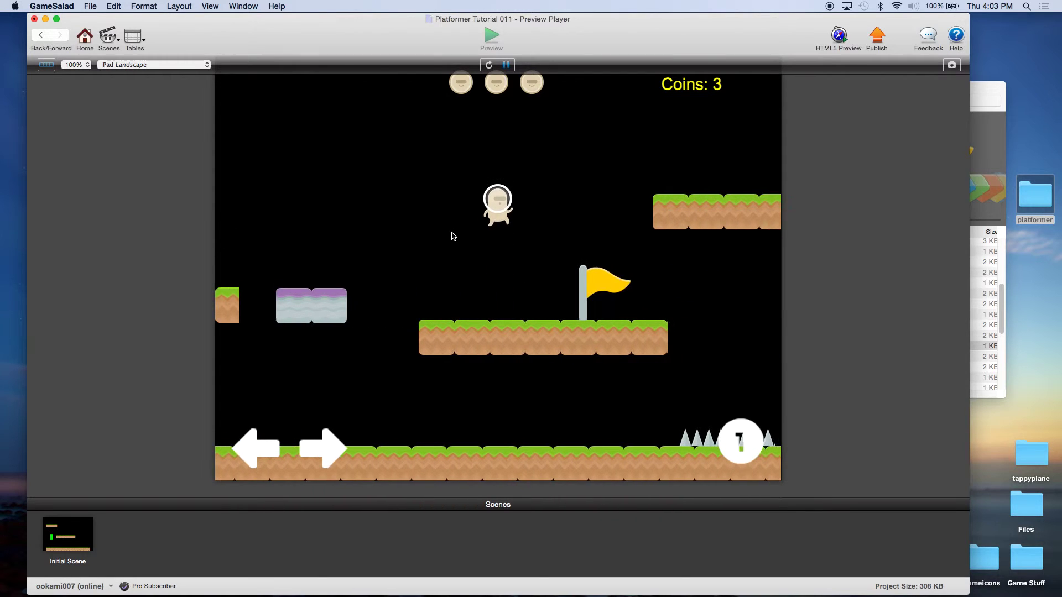
{"action": "key", "text": "Right"}
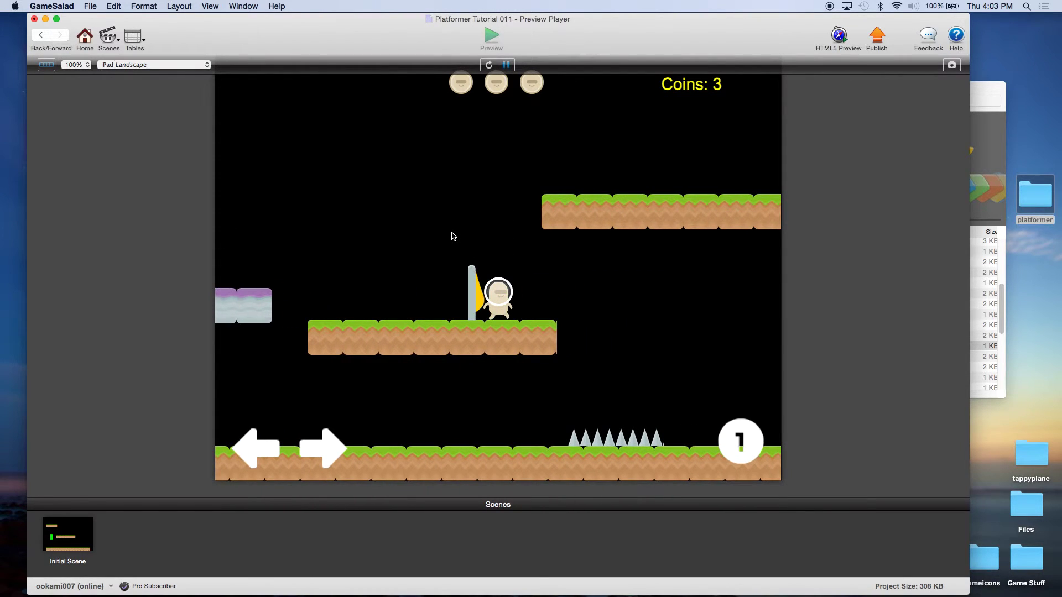
{"action": "key", "text": "Right"}
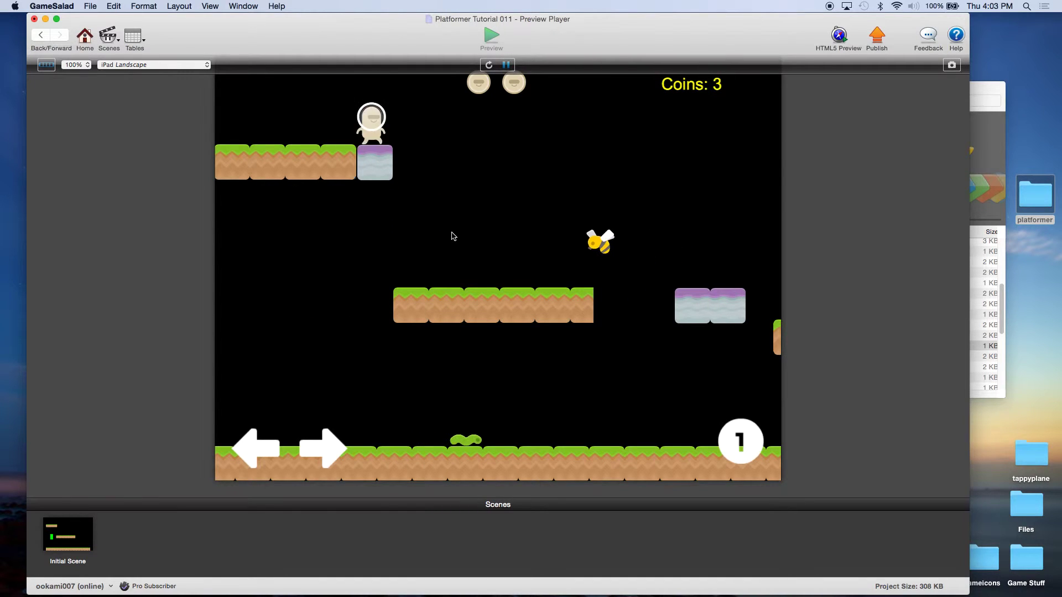
Leave the preview, look up the CheckPoint actor, and reopen the Initial Scene.
{"action": "left_click", "coordinate": [86, 38]}
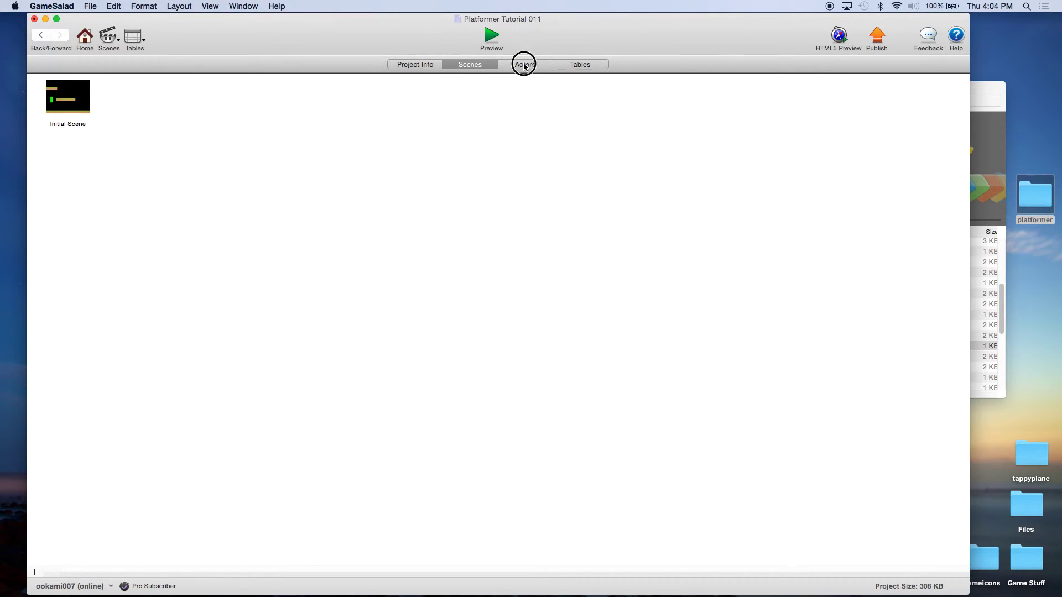
{"action": "left_click", "coordinate": [525, 65]}
{"action": "left_click", "coordinate": [467, 202]}
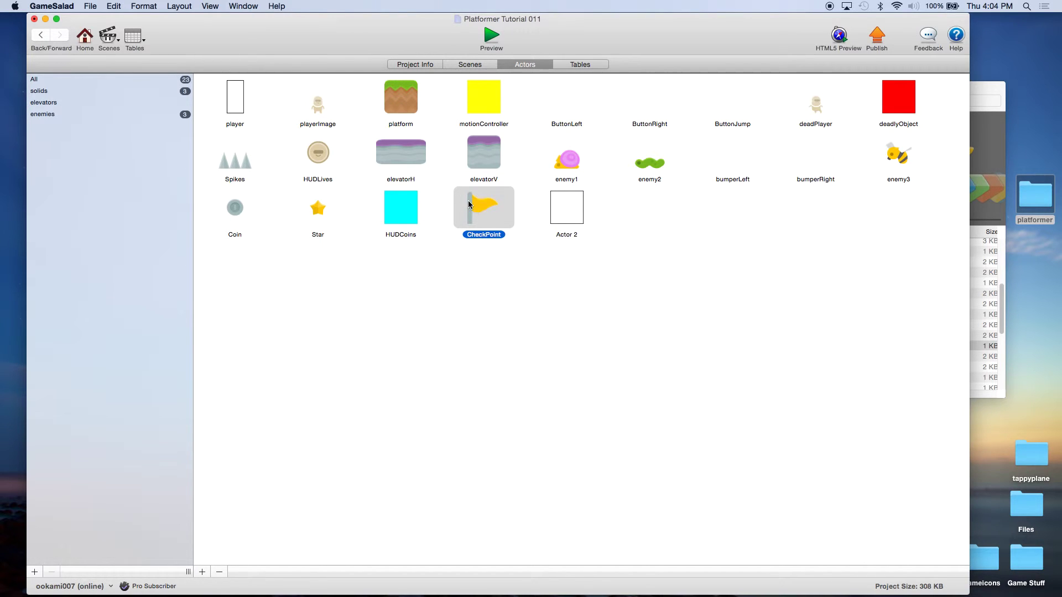
{"action": "left_click", "coordinate": [470, 65]}
{"action": "double_click", "coordinate": [67, 97]}
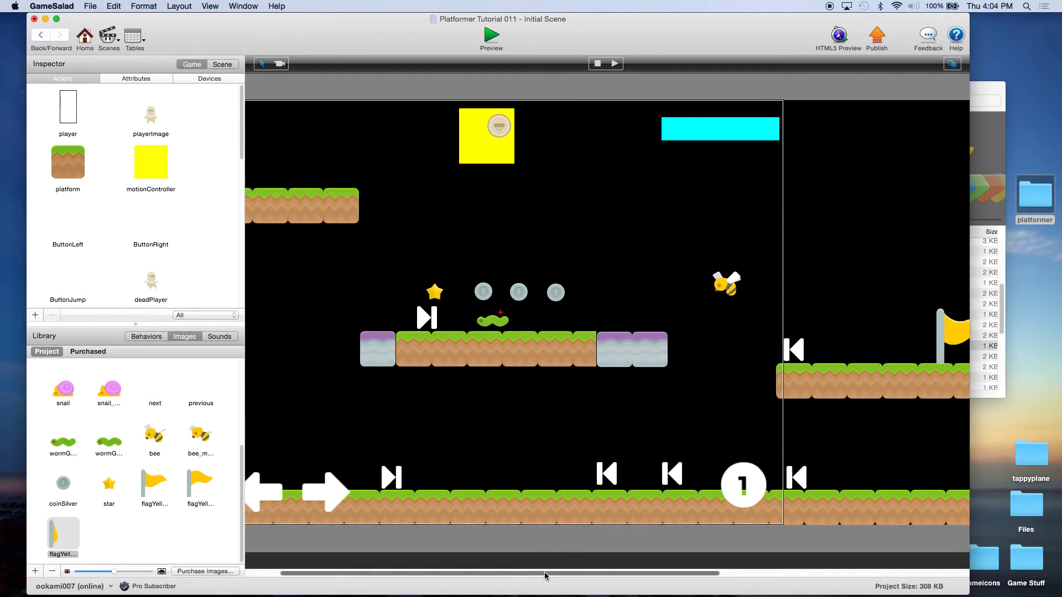
Set the placed flag's spawnY to 391 and spawnX to 1350, then preview again.
{"action": "left_click_drag", "start_coordinate": [541, 572], "coordinate": [726, 572]}
{"action": "left_click", "coordinate": [638, 340]}
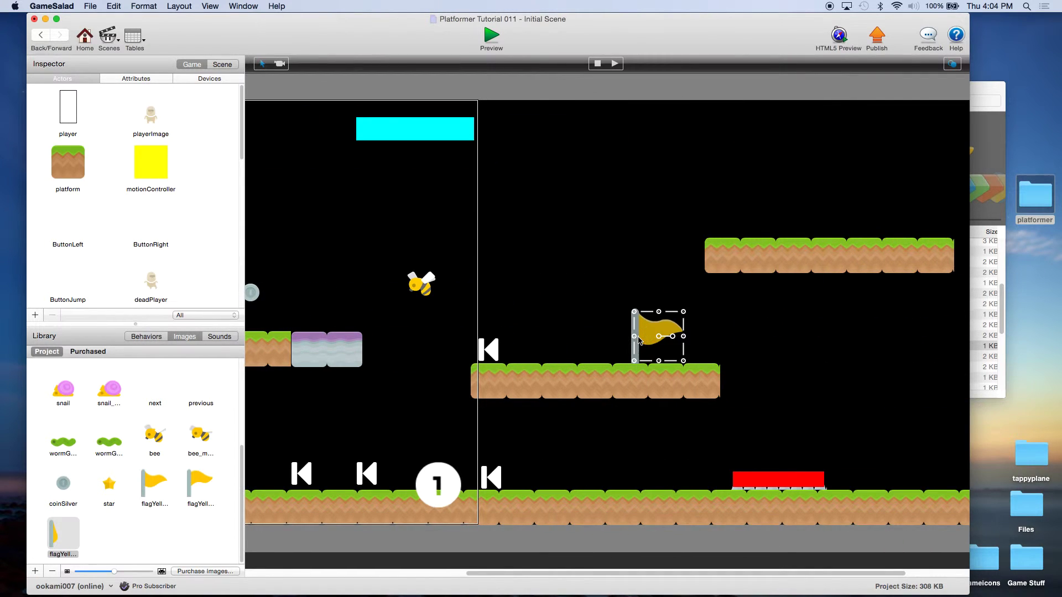
{"action": "double_click", "coordinate": [639, 336]}
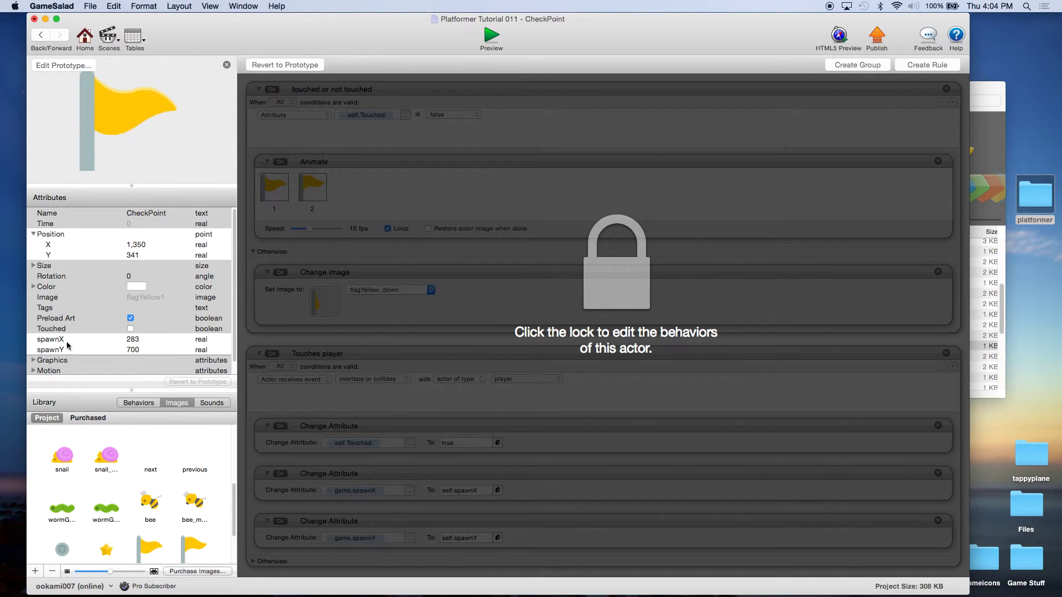
{"action": "left_click", "coordinate": [133, 350]}
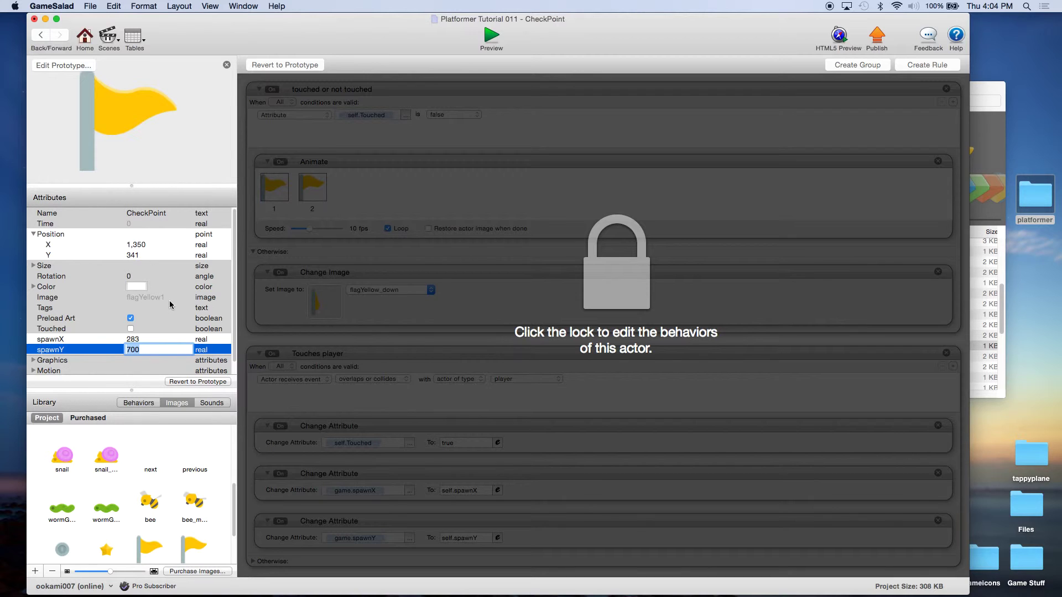
{"action": "type", "text": "3"}
{"action": "left_click", "coordinate": [137, 342]}
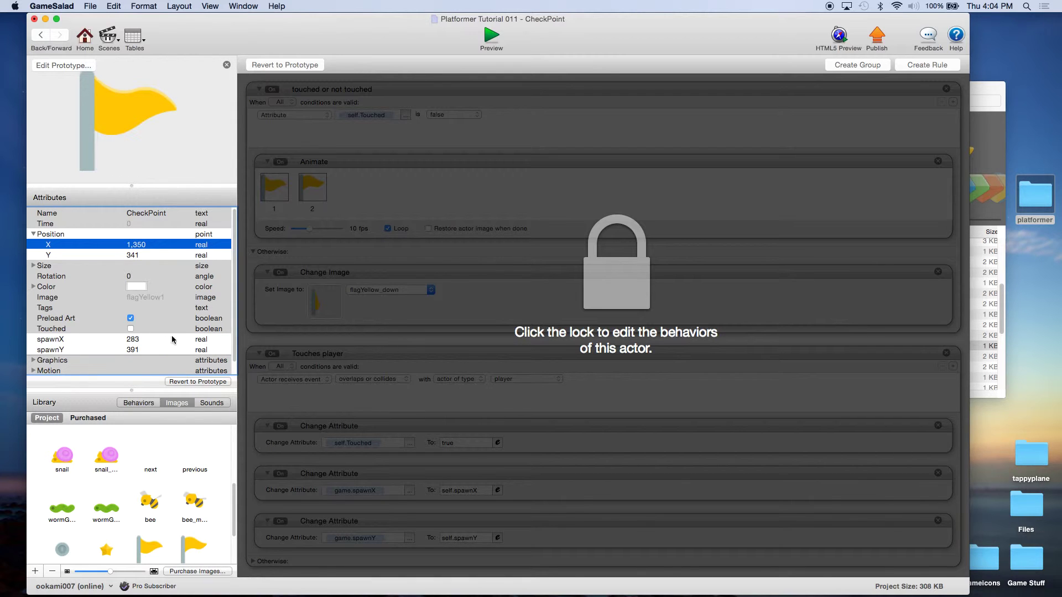
{"action": "left_click", "coordinate": [138, 339]}
{"action": "left_click", "coordinate": [158, 337]}
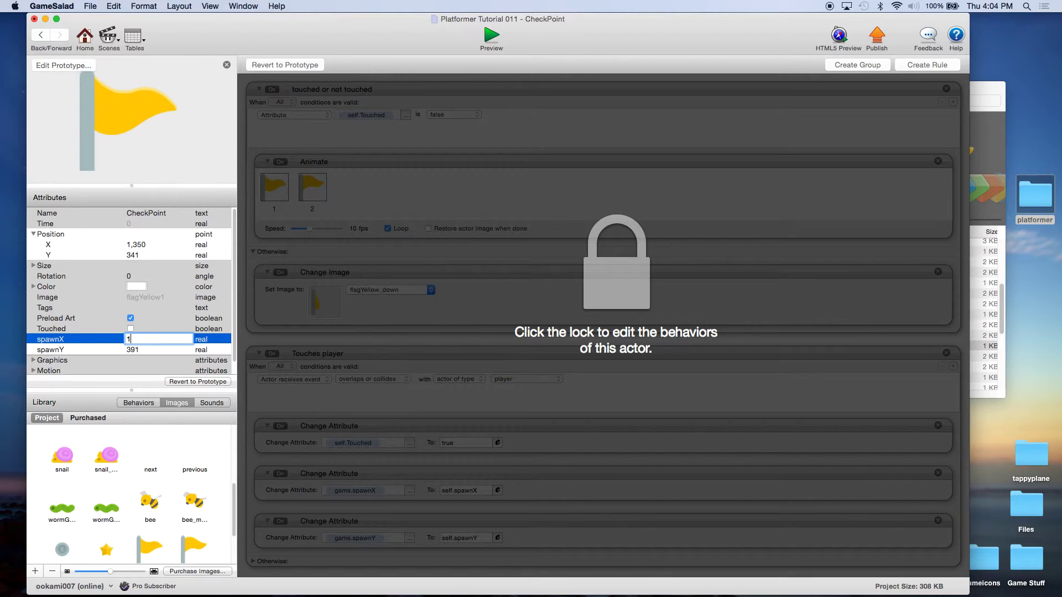
{"action": "key", "text": "Tab"}
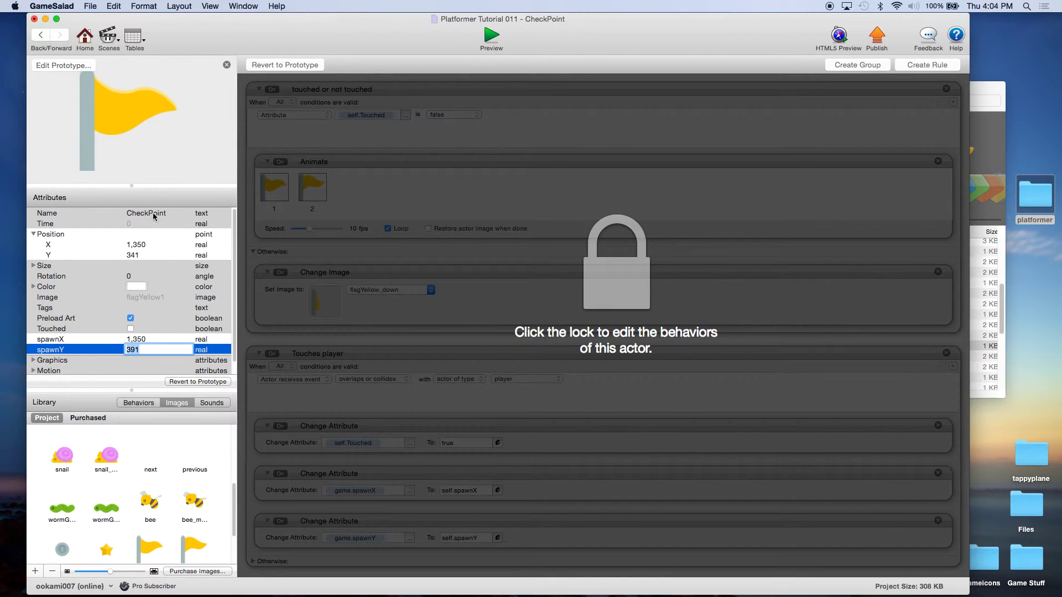
{"action": "left_click", "coordinate": [144, 245]}
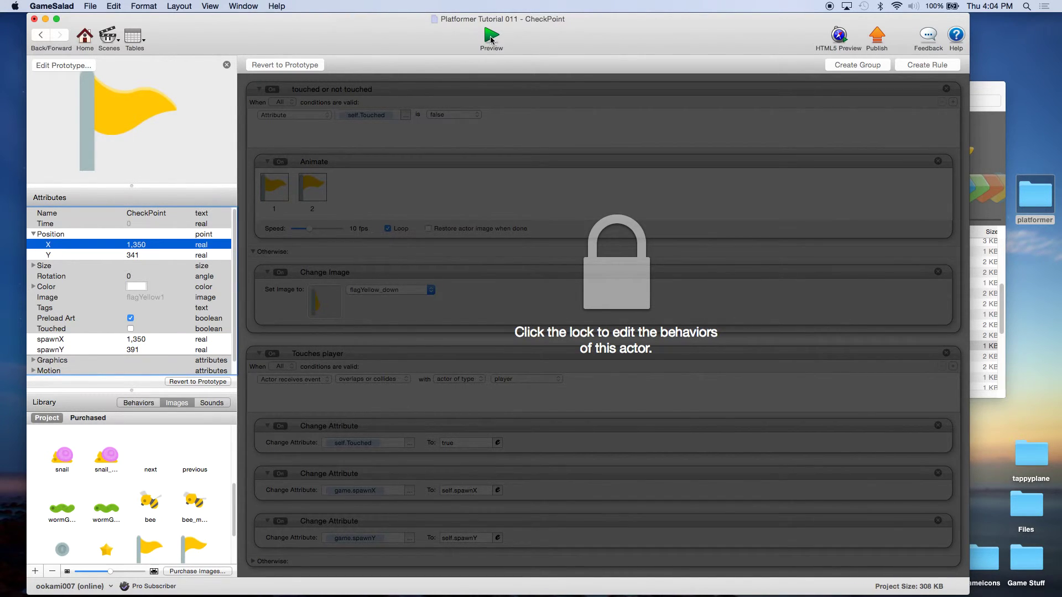
{"action": "left_click", "coordinate": [491, 38]}
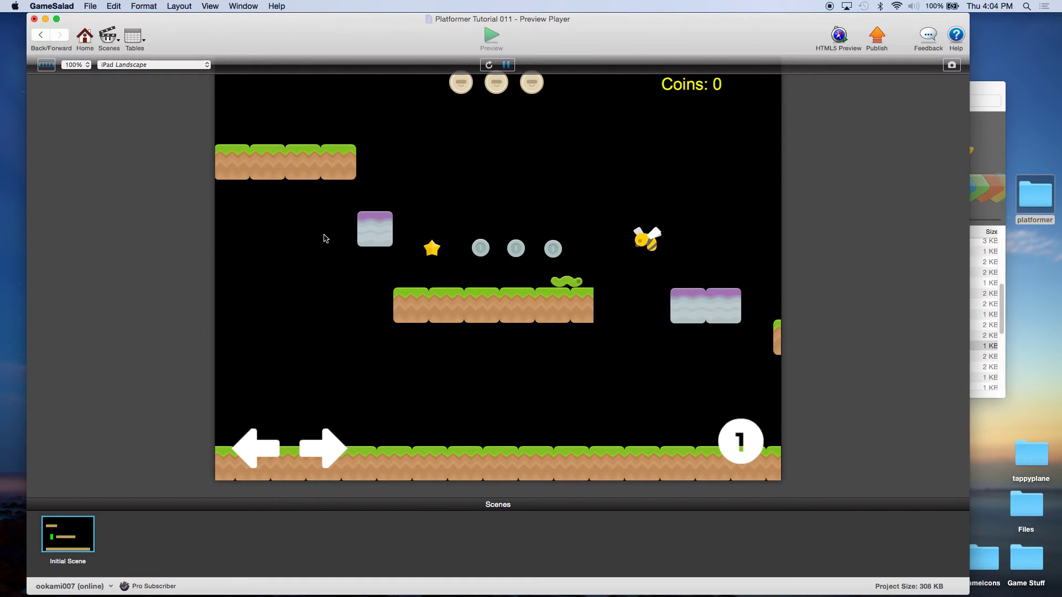
Reach the checkpoint flag, fall onto the spikes to respawn there, then close the preview.
{"action": "key", "text": "Right"}
{"action": "key", "text": "Right"}
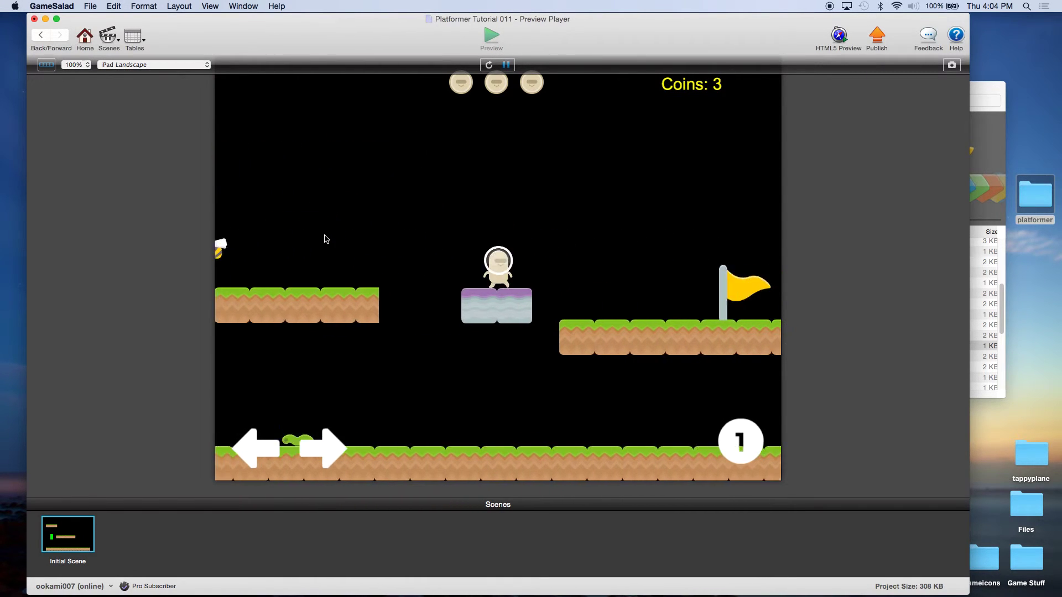
{"action": "key", "text": "Right"}
{"action": "key", "text": "Up"}
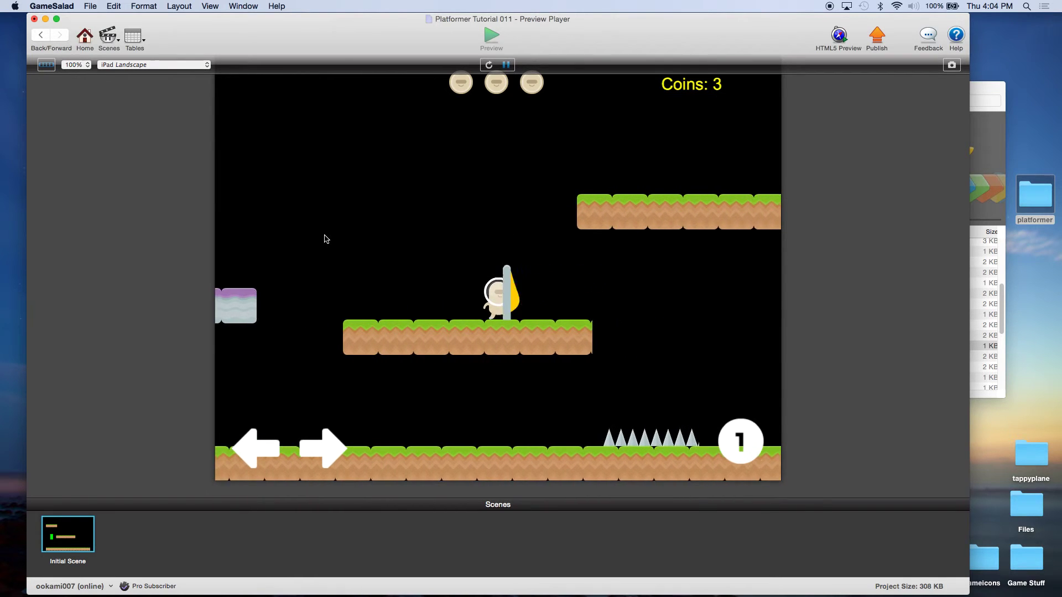
{"action": "key", "text": "Right"}
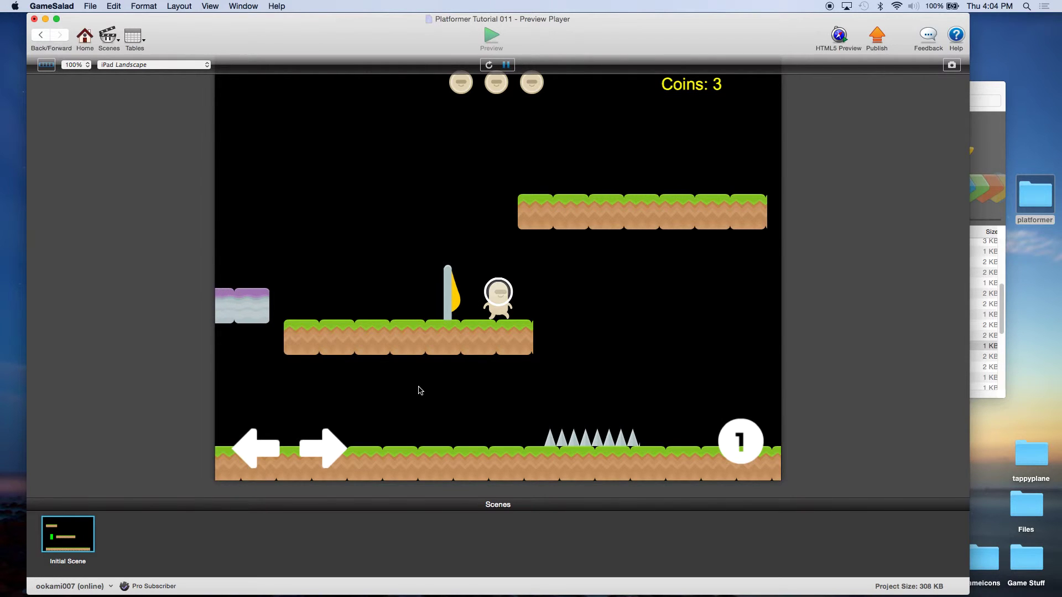
{"action": "key", "text": "Right"}
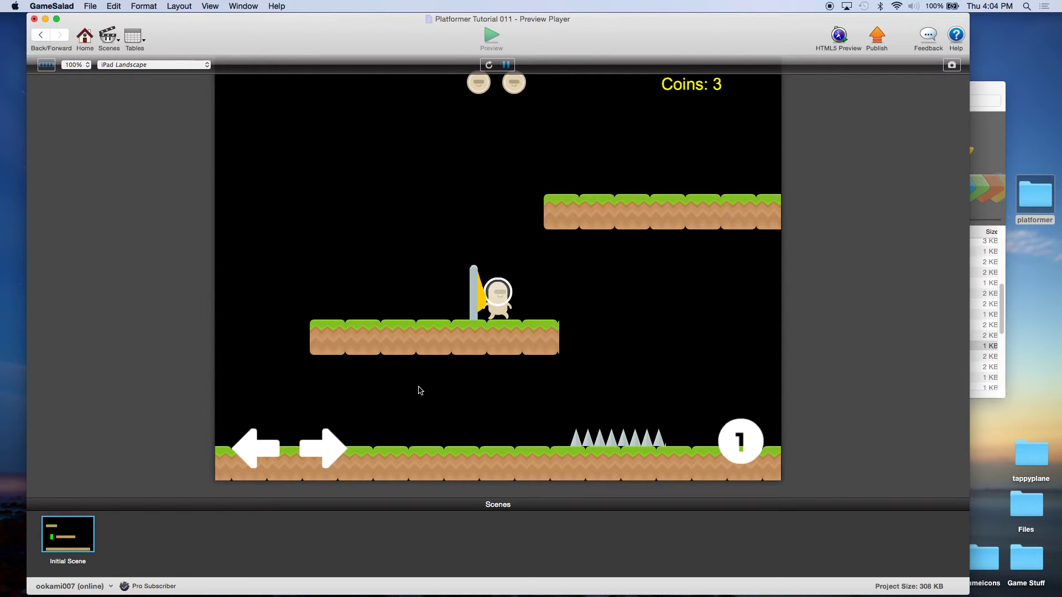
{"action": "key", "text": "Right"}
{"action": "key", "text": "Up"}
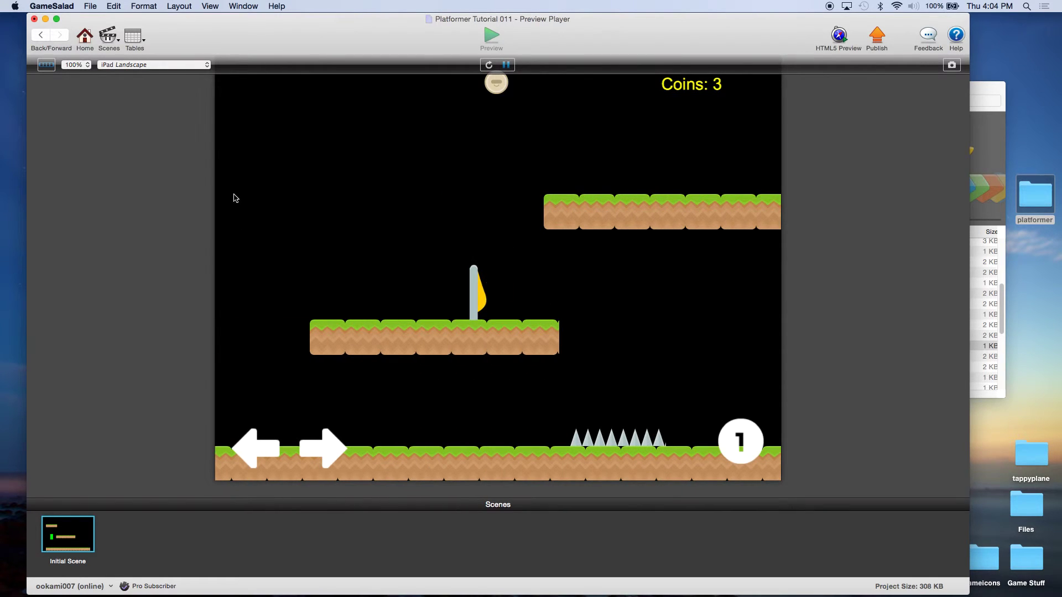
{"action": "left_click", "coordinate": [85, 38]}
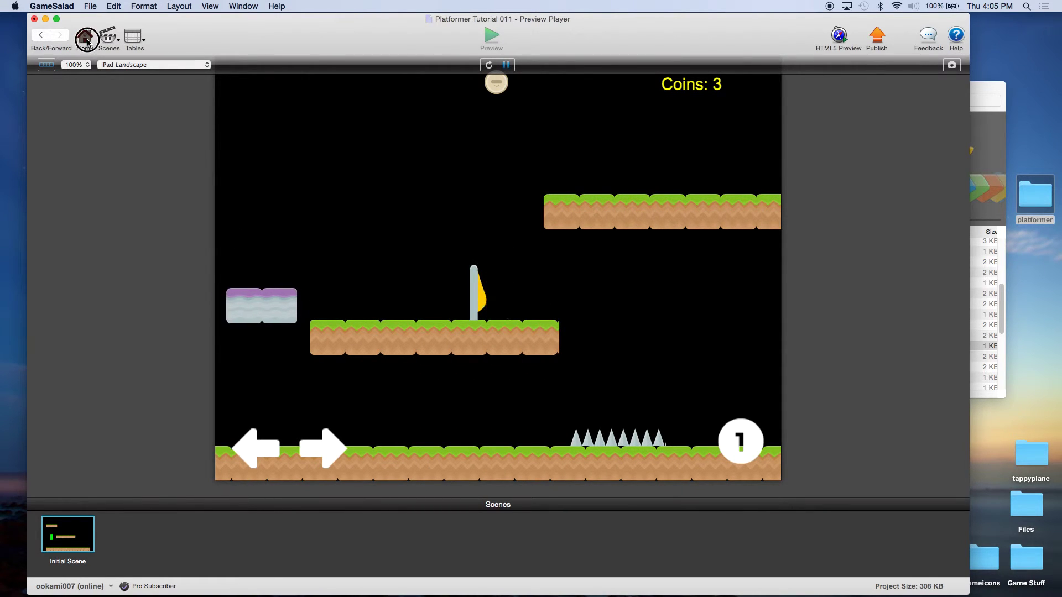
In Initial Scene, place another CheckPoint flag on the ground near the red block.
{"action": "double_click", "coordinate": [77, 102]}
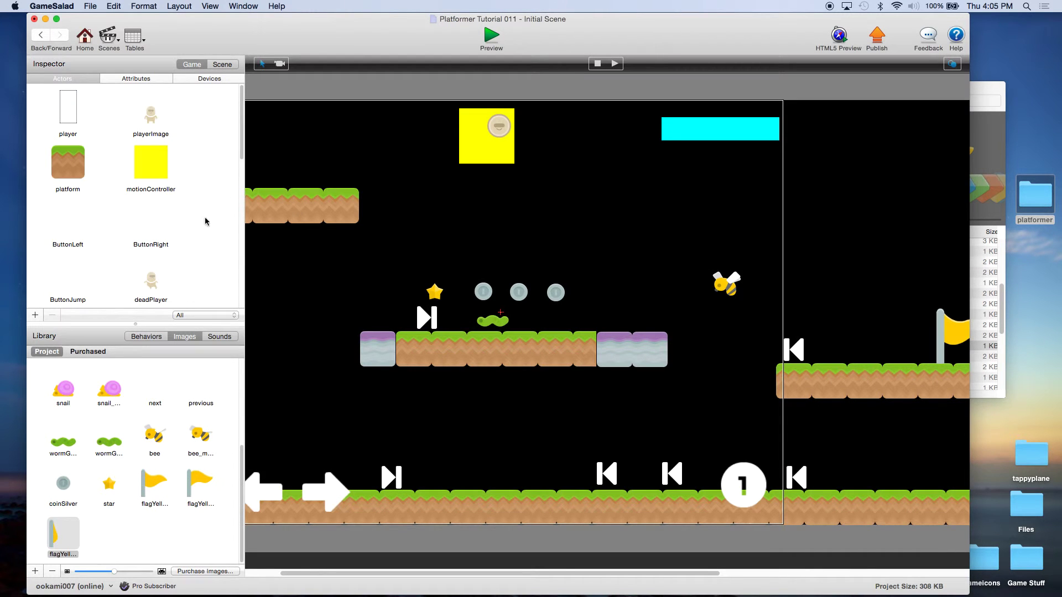
{"action": "left_click_drag", "start_coordinate": [242, 156], "coordinate": [242, 308]}
{"action": "left_click_drag", "start_coordinate": [528, 573], "coordinate": [753, 572]}
{"action": "left_click_drag", "start_coordinate": [153, 221], "coordinate": [846, 476]}
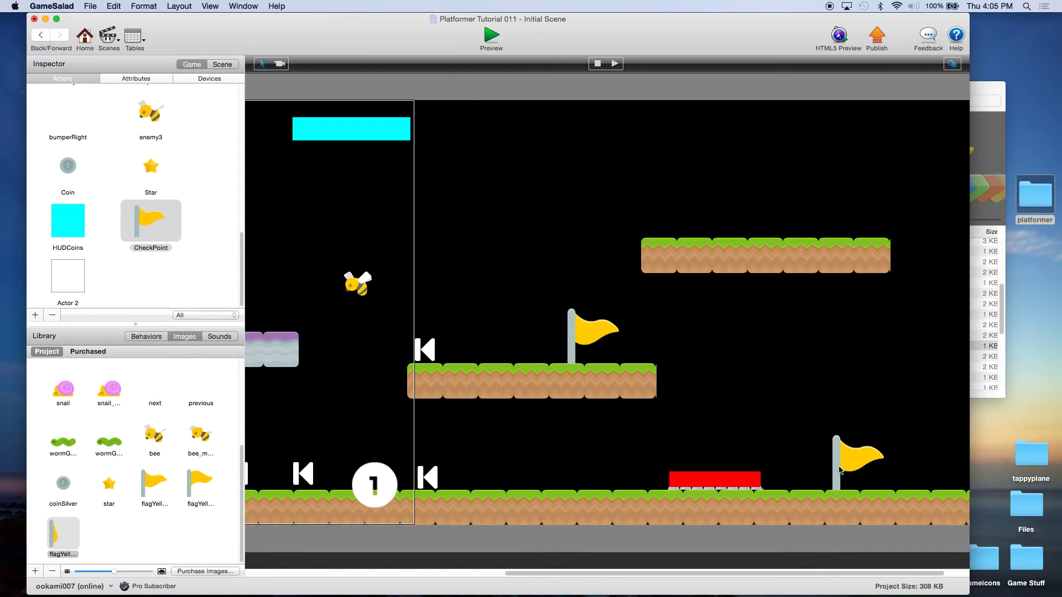
Shift the red block and spikes left, nudge the new flag right, and open its instance editor.
{"action": "left_click", "coordinate": [727, 484]}
{"action": "left_click_drag", "start_coordinate": [725, 485], "coordinate": [632, 483]}
{"action": "left_click_drag", "start_coordinate": [732, 485], "coordinate": [636, 486]}
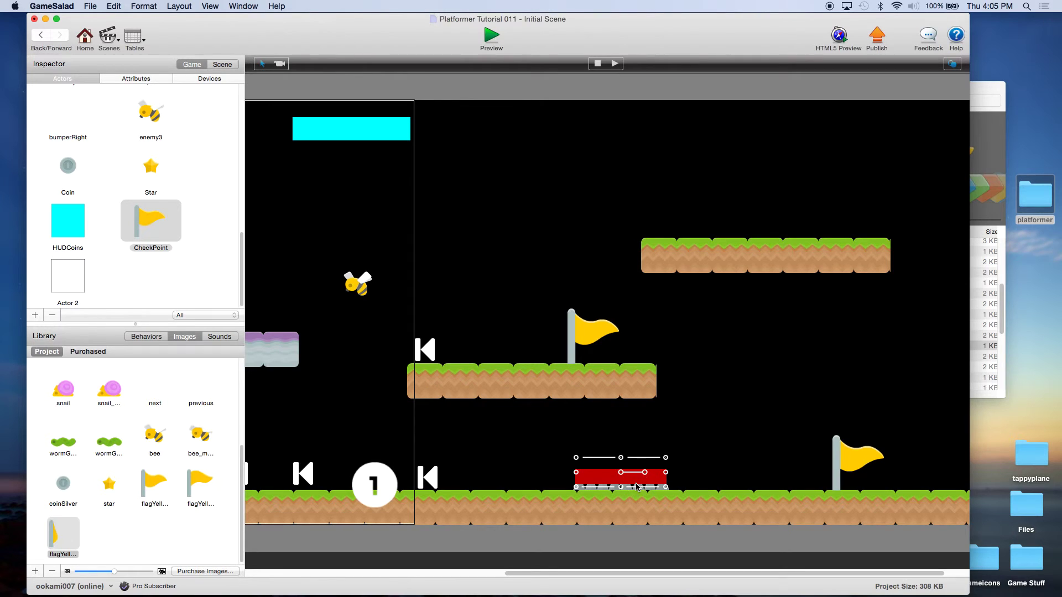
{"action": "left_click_drag", "start_coordinate": [843, 463], "coordinate": [888, 461]}
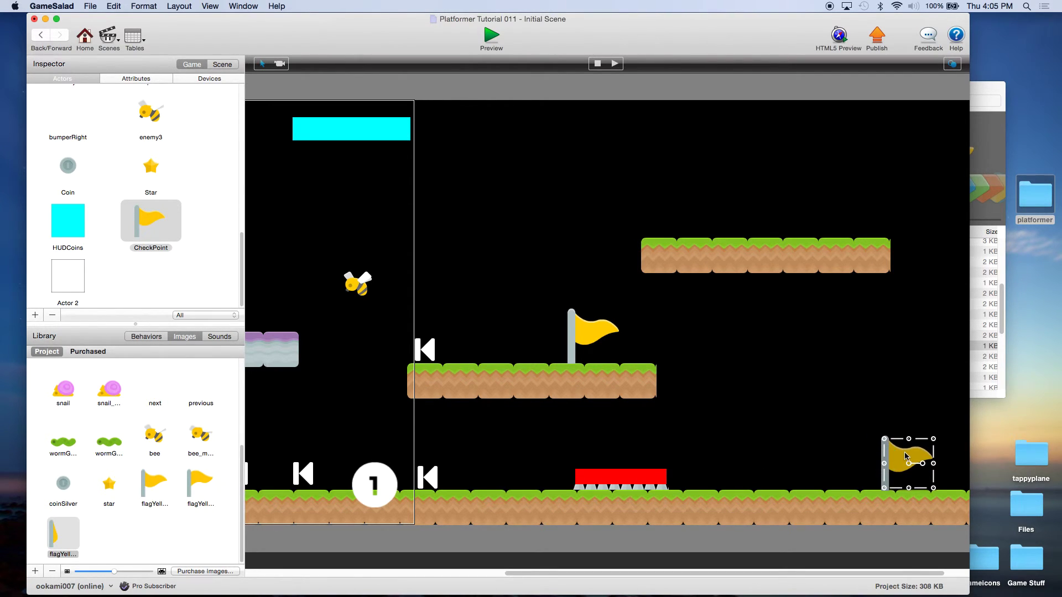
{"action": "double_click", "coordinate": [906, 456]}
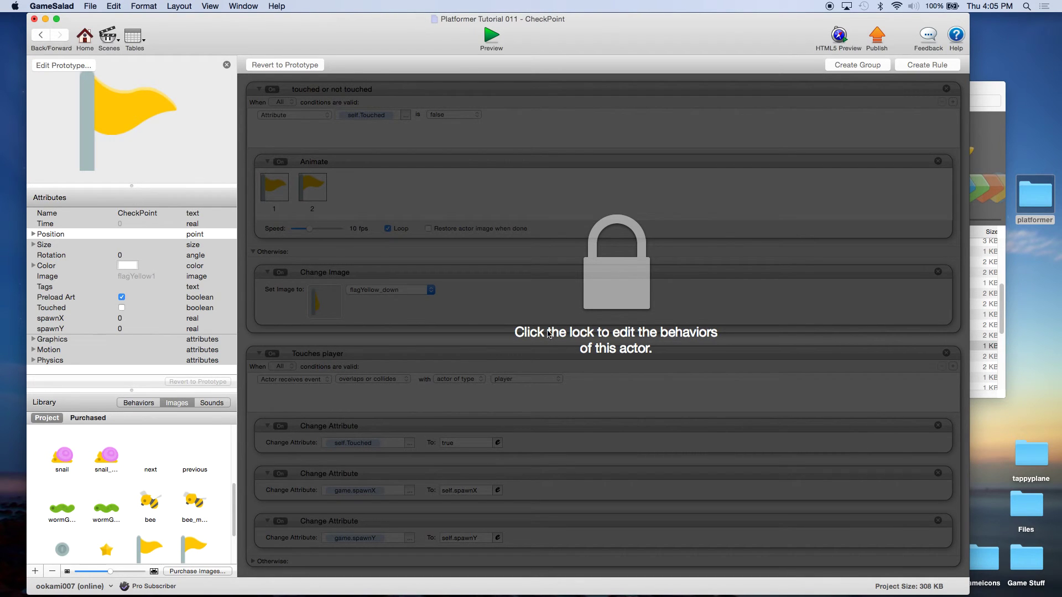
Set this flag's spawnY to 161 and spawnX to 1917, then save the project.
{"action": "left_click", "coordinate": [34, 235]}
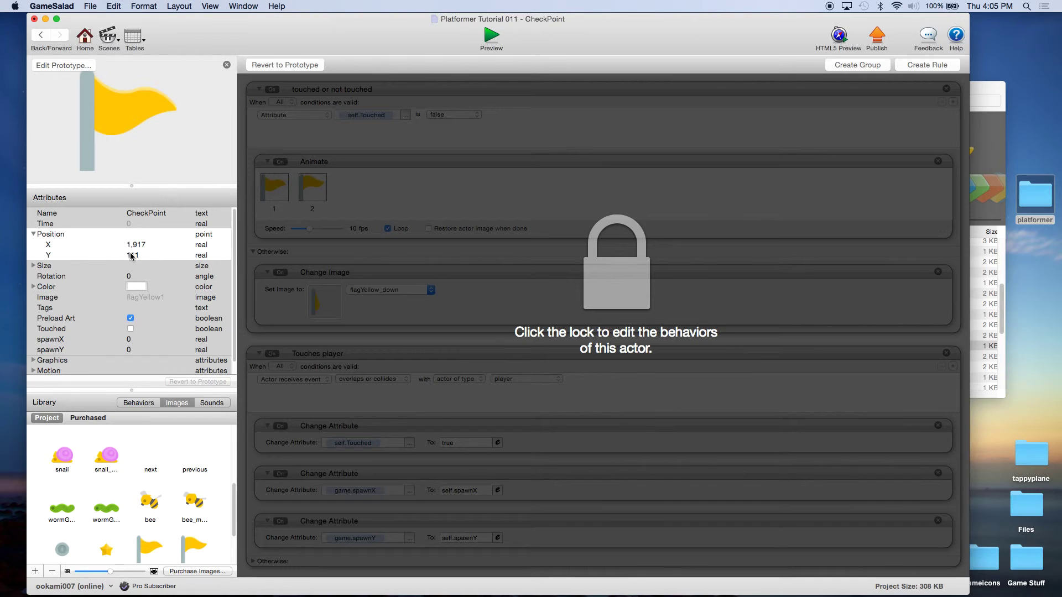
{"action": "double_click", "coordinate": [140, 350]}
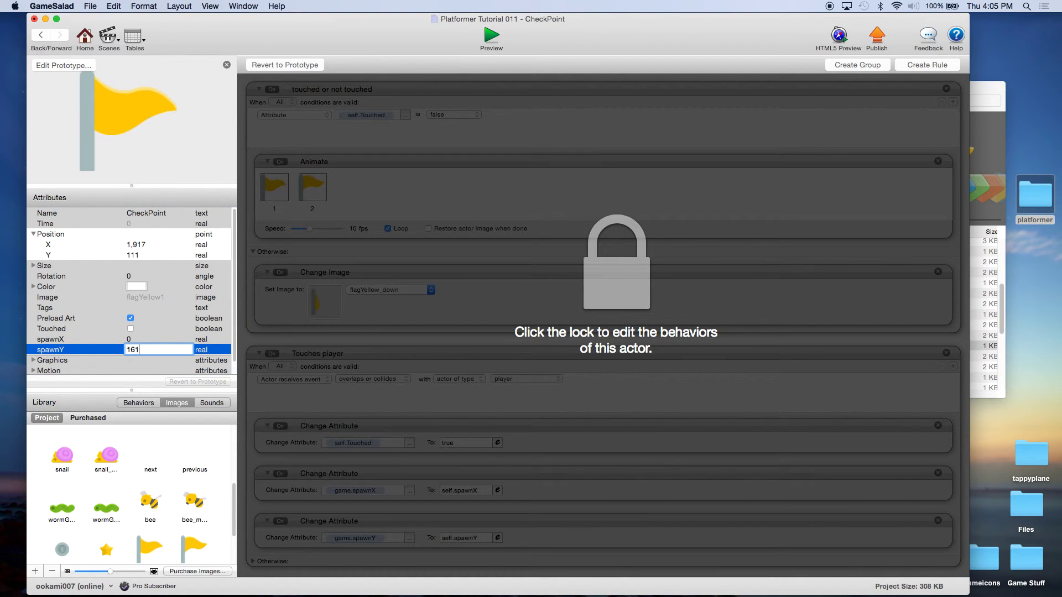
{"action": "double_click", "coordinate": [132, 339]}
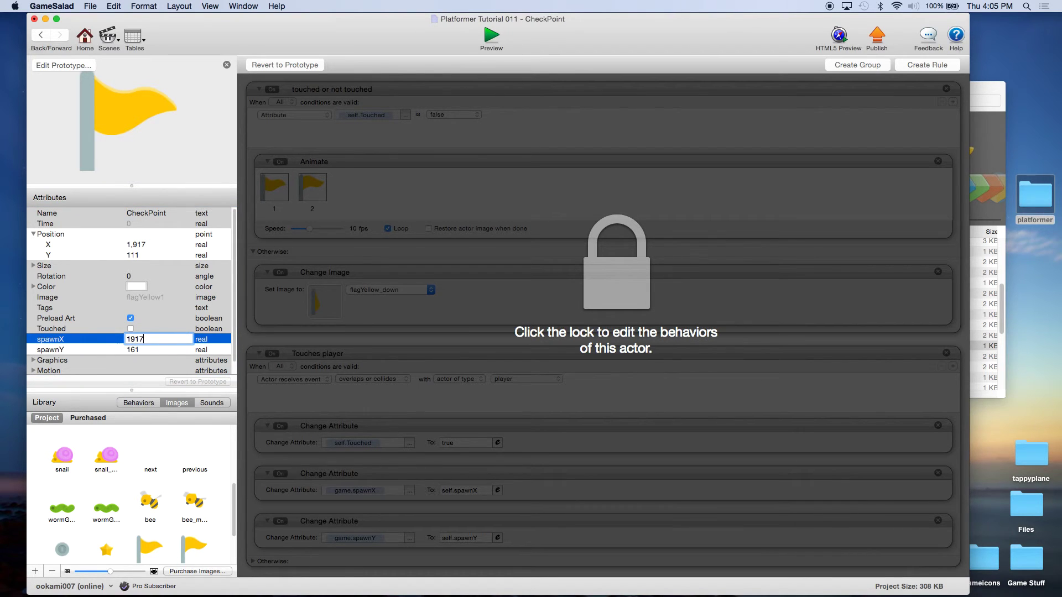
{"action": "key", "text": "Tab"}
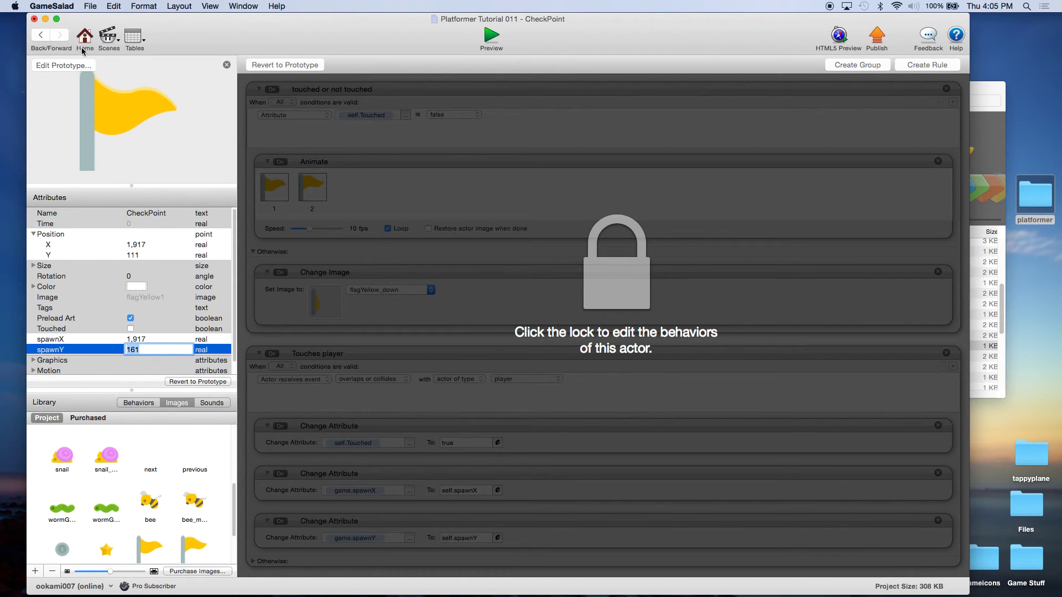
{"action": "left_click", "coordinate": [90, 6]}
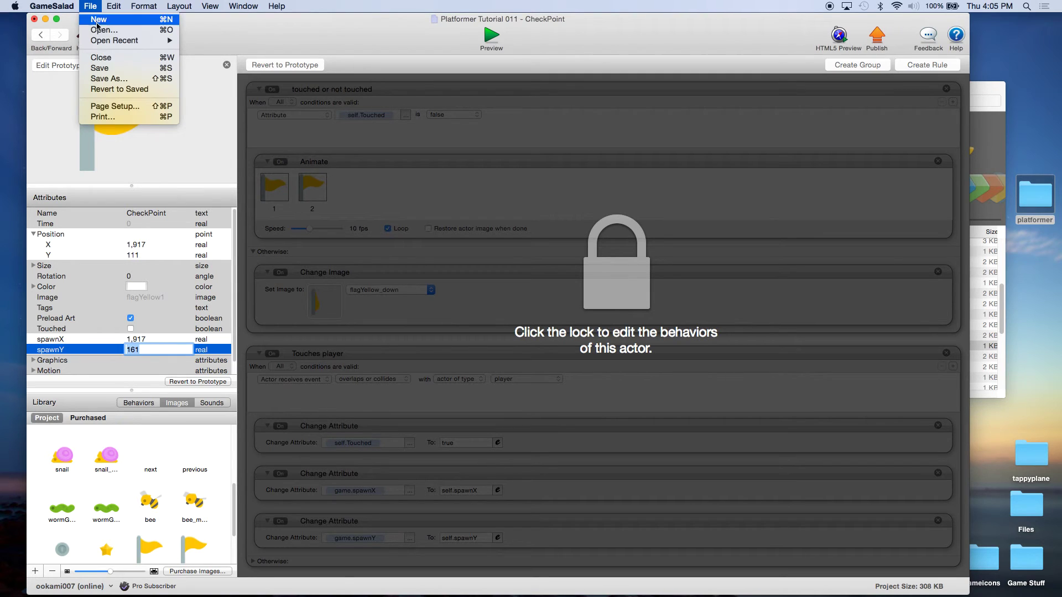
{"action": "left_click", "coordinate": [101, 68]}
Preview the game and run right collecting coins, past the platform flag and onto the spikes.
{"action": "left_click", "coordinate": [489, 38]}
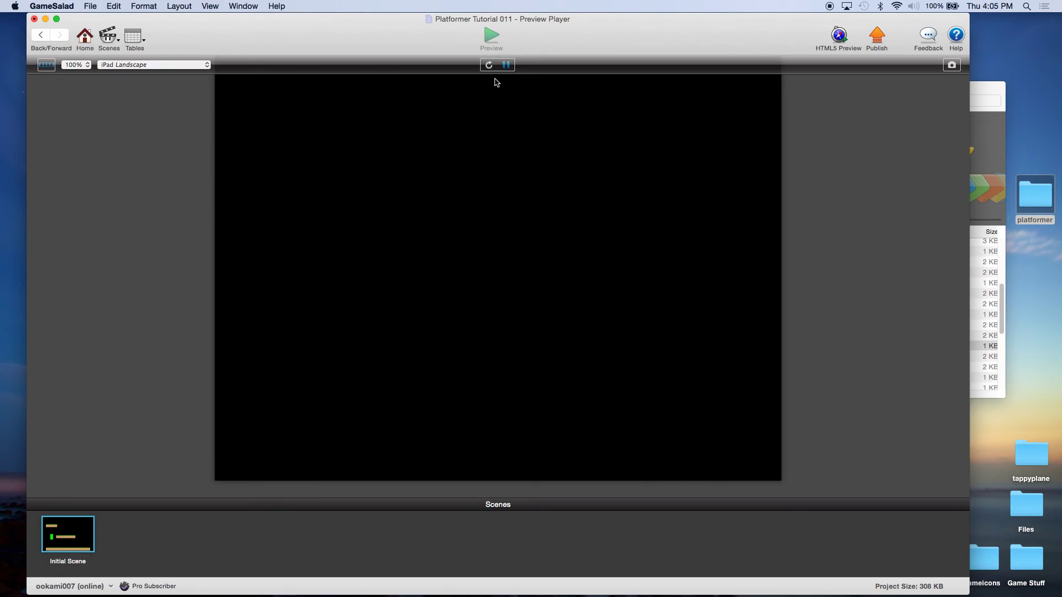
{"action": "key", "text": "Right"}
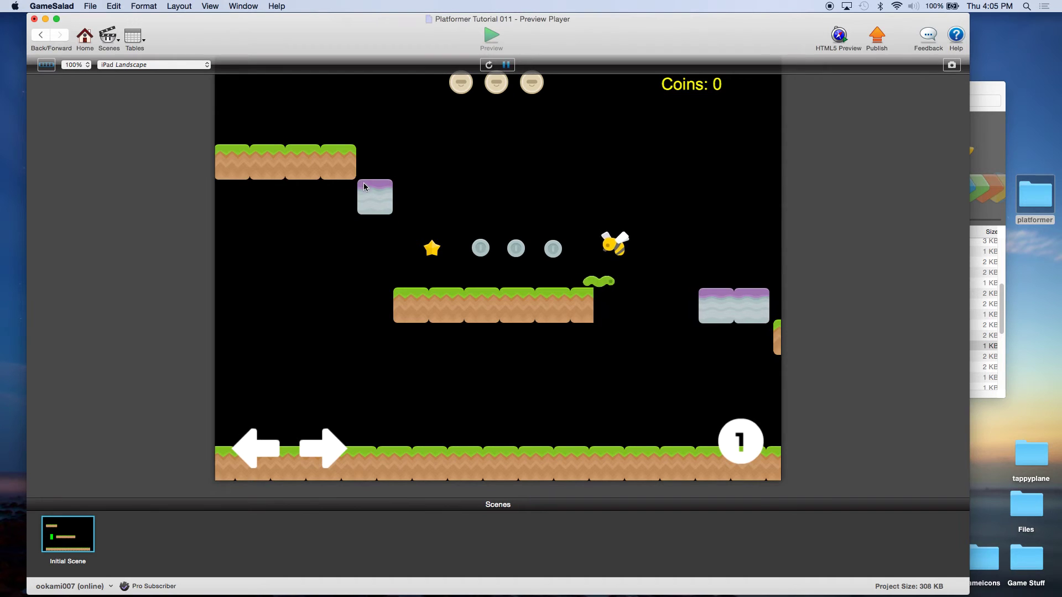
{"action": "key", "text": "Right"}
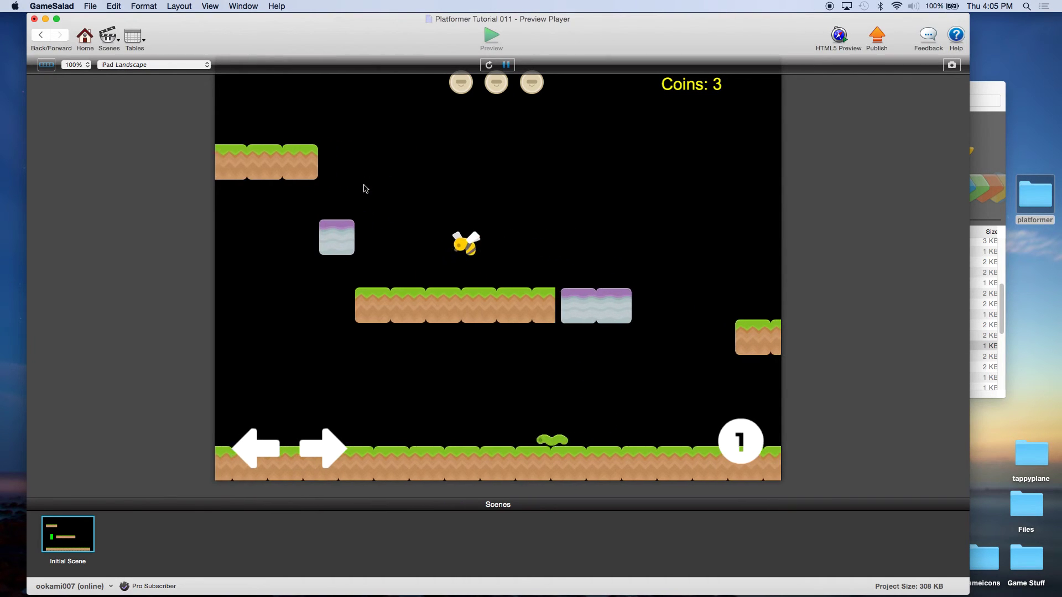
{"action": "key", "text": "Up"}
{"action": "key", "text": "Right"}
{"action": "key", "text": "Up"}
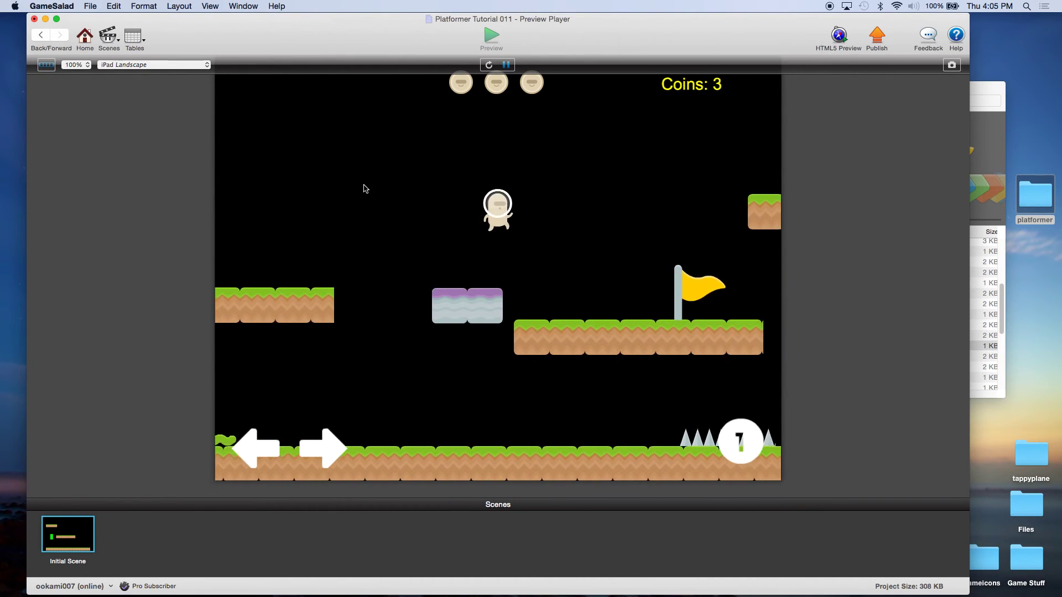
{"action": "key", "text": "Right"}
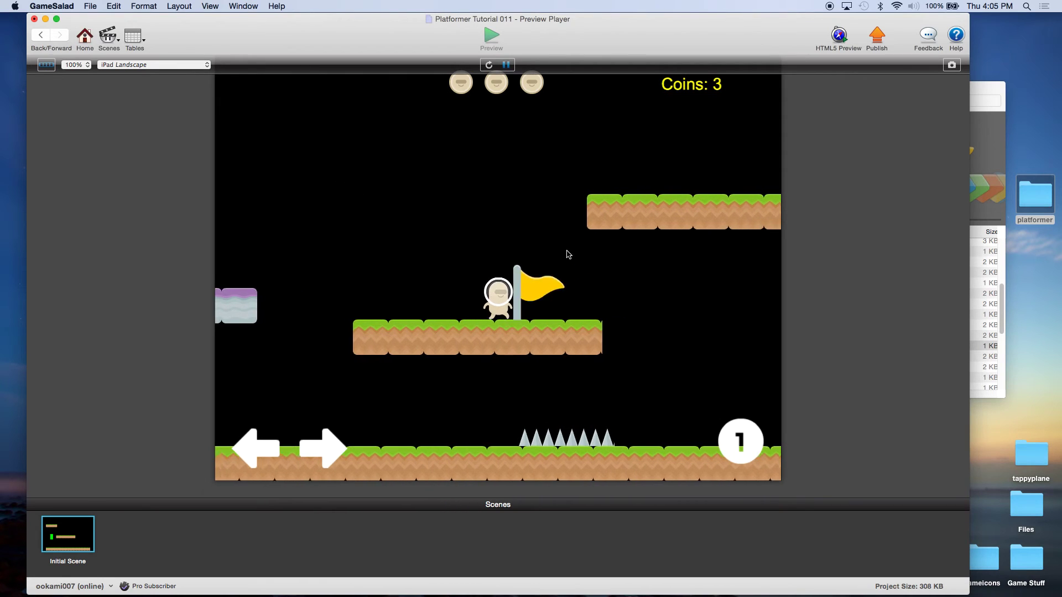
{"action": "key", "text": "Right"}
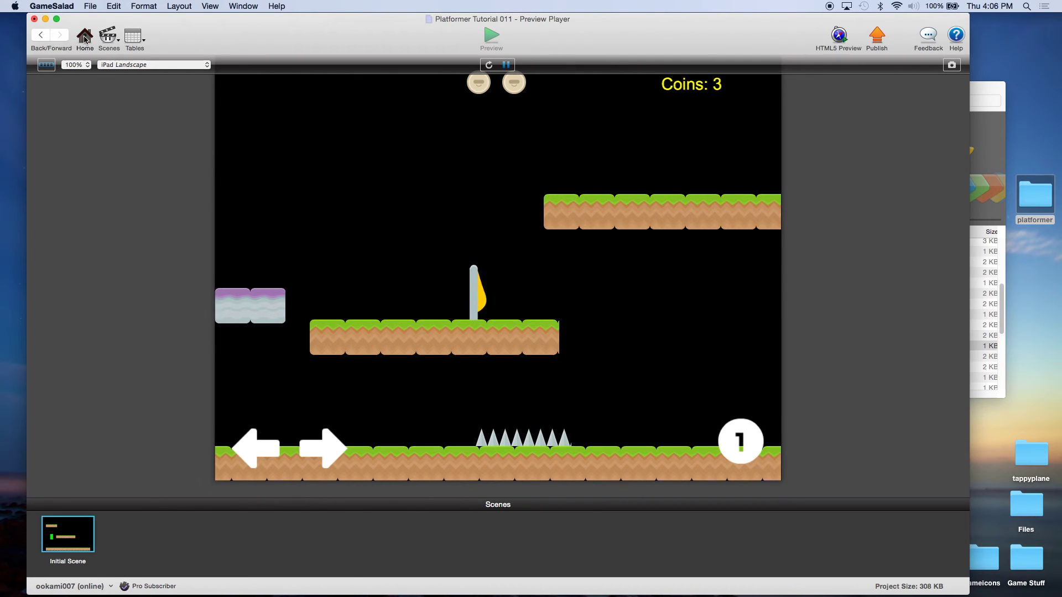
Close the preview and reopen the Initial Scene for editing.
{"action": "left_click", "coordinate": [117, 47]}
{"action": "left_click", "coordinate": [527, 65]}
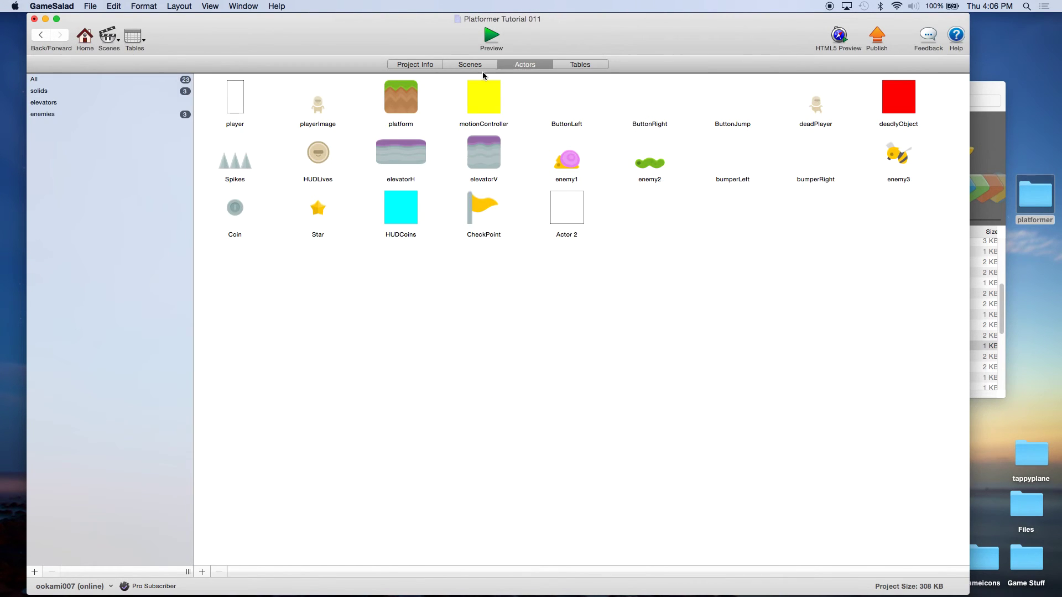
{"action": "left_click", "coordinate": [474, 66]}
{"action": "double_click", "coordinate": [76, 92]}
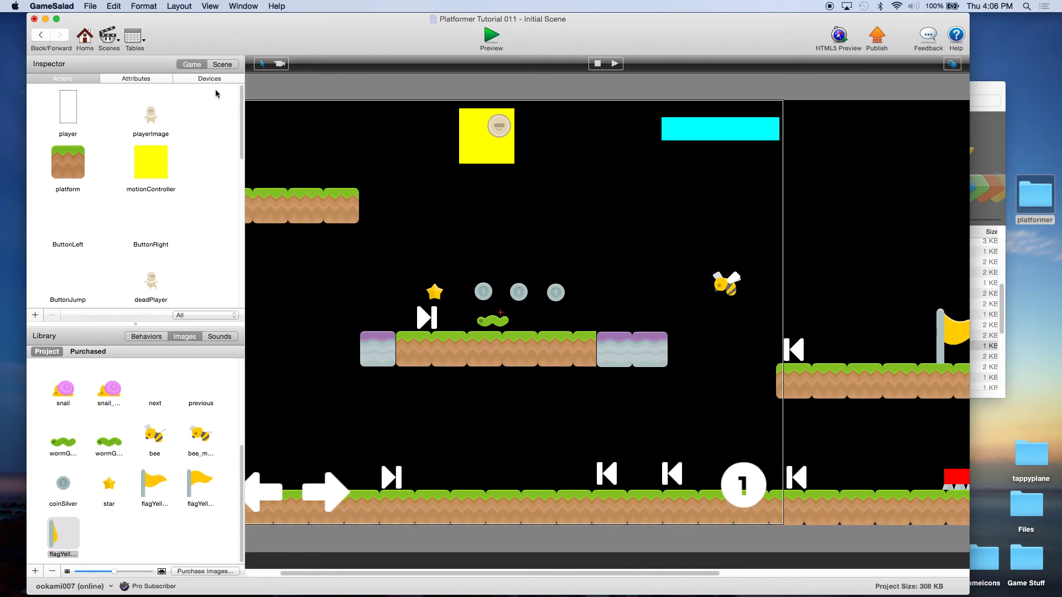
In Scene > Layers, drag CheckPoint from HUD into Background, then preview again.
{"action": "left_click", "coordinate": [217, 65]}
{"action": "left_click", "coordinate": [175, 81]}
{"action": "left_click", "coordinate": [33, 98]}
{"action": "left_click", "coordinate": [77, 109]}
{"action": "left_click_drag", "start_coordinate": [76, 109], "coordinate": [67, 171]}
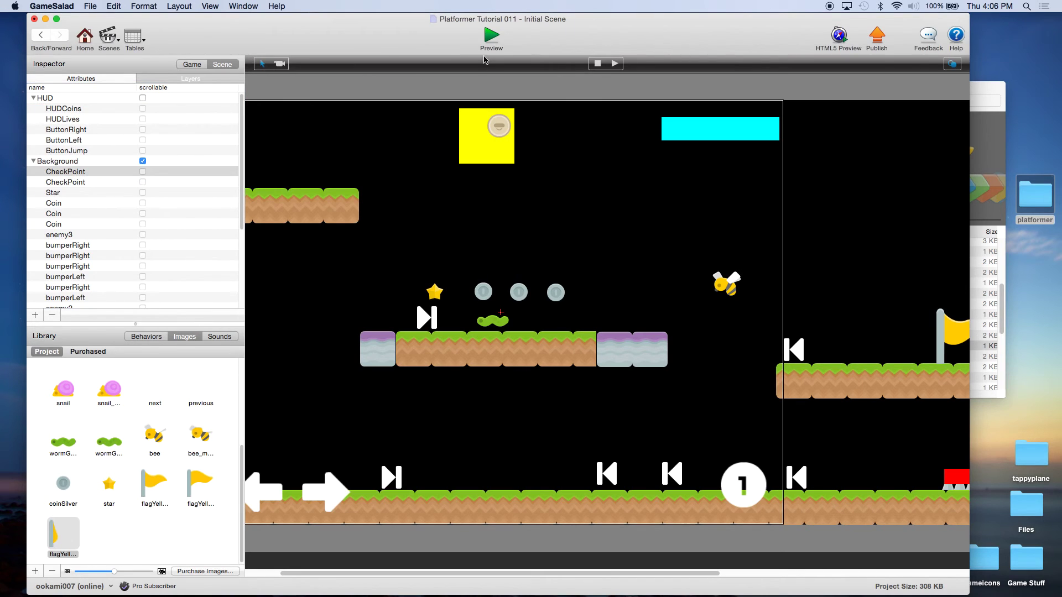
{"action": "left_click", "coordinate": [497, 41]}
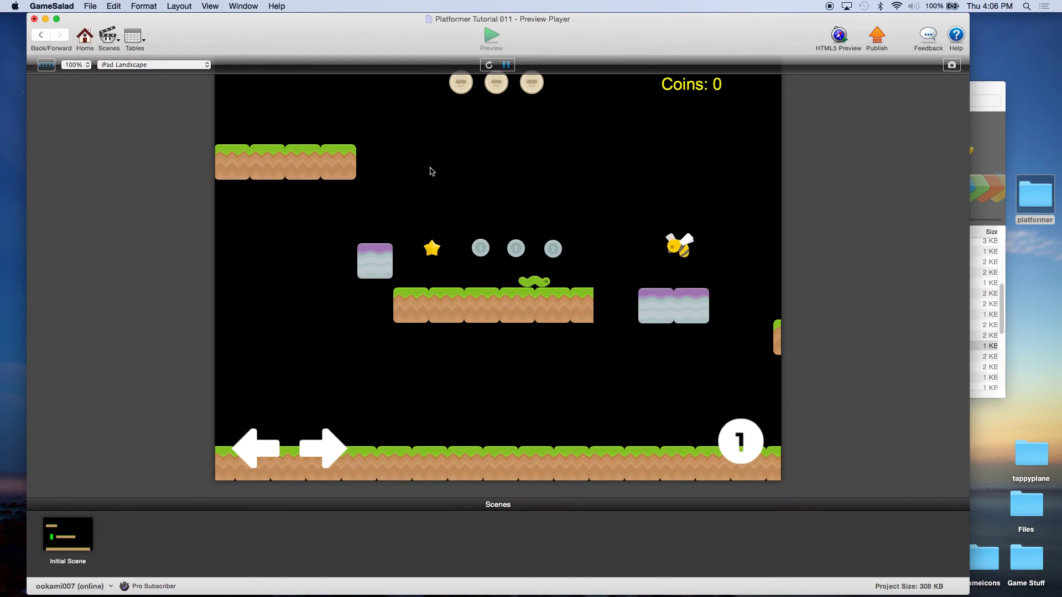
Touch the middle checkpoint flag, then move along the ground onto the right-hand flag.
{"action": "key", "text": "Right"}
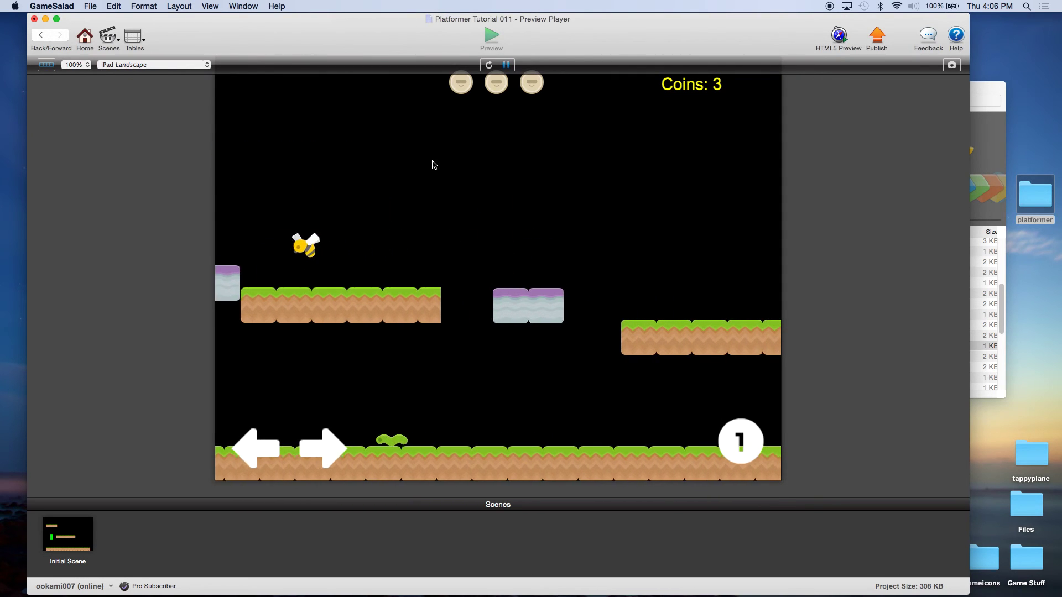
{"action": "key", "text": "Up"}
{"action": "key", "text": "Right"}
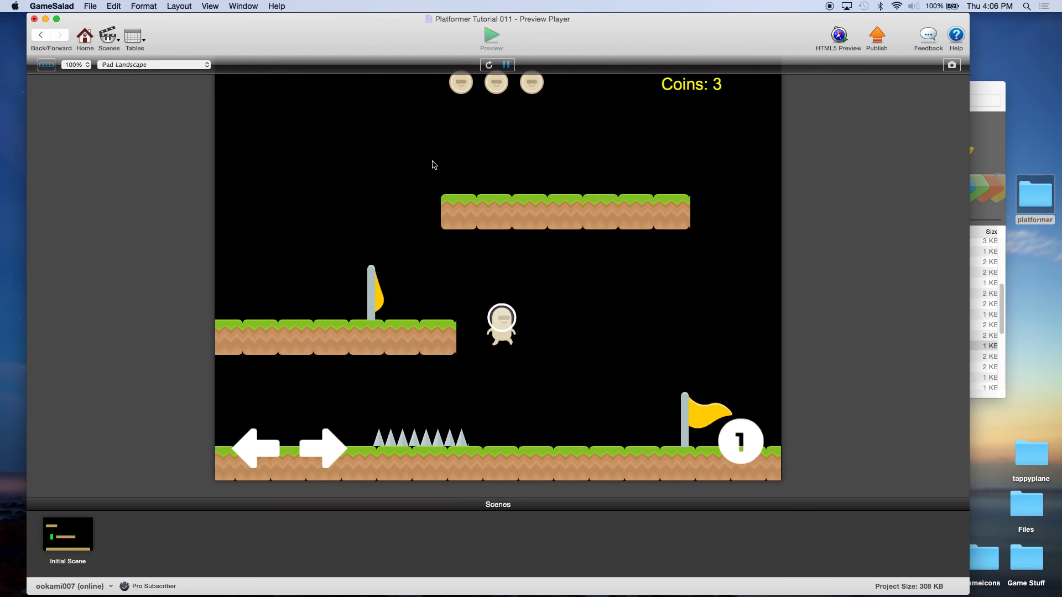
{"action": "key", "text": "Right"}
{"action": "key", "text": "Up"}
{"action": "key", "text": "Left"}
{"action": "key", "text": "Up"}
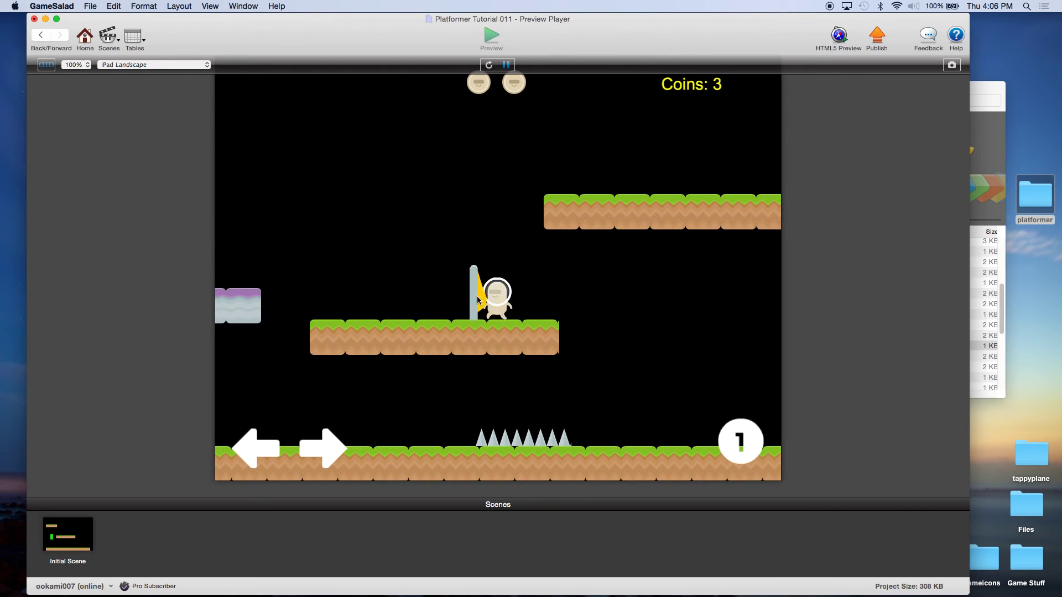
{"action": "key", "text": "Right"}
{"action": "key", "text": "Right"}
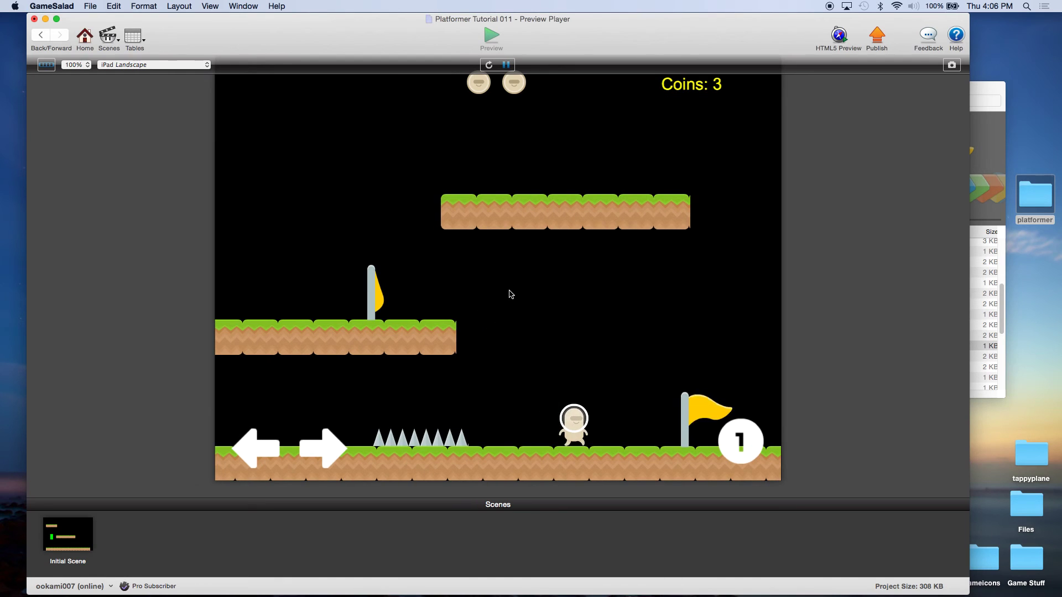
{"action": "key", "text": "Left"}
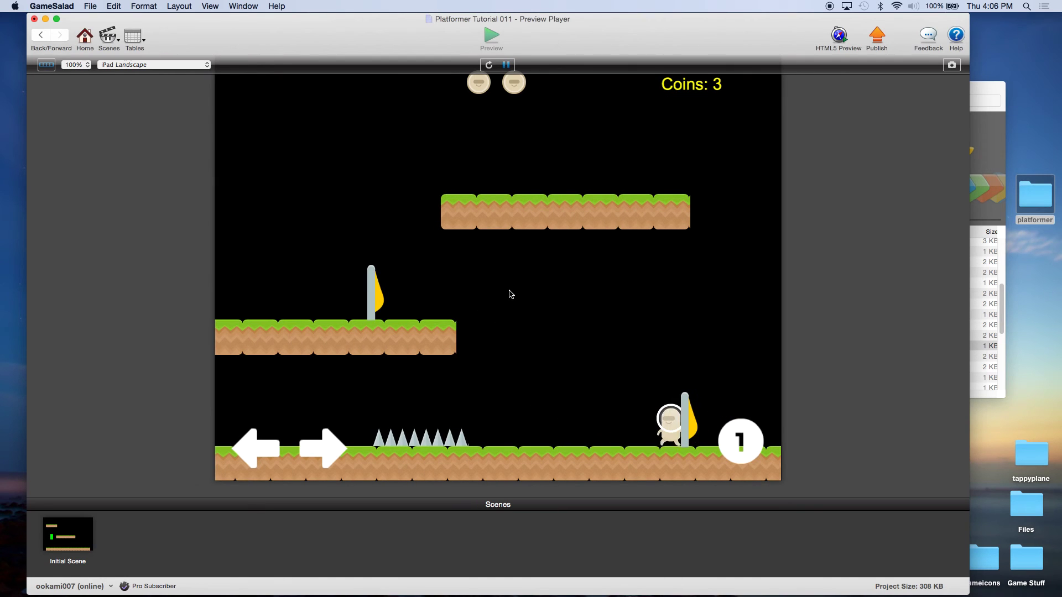
{"action": "key", "text": "Left"}
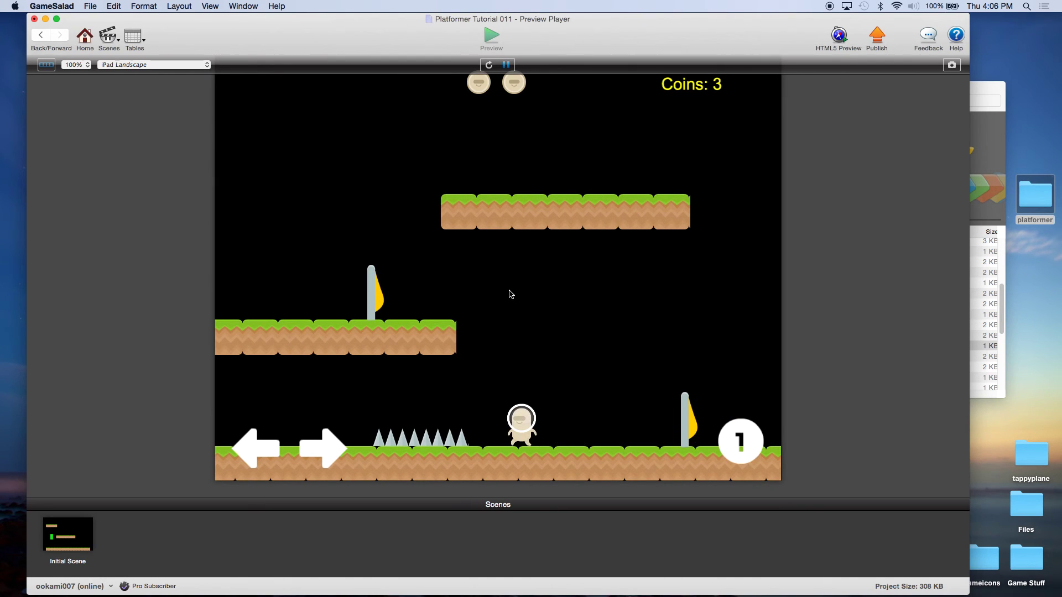
{"action": "key", "text": "Right"}
{"action": "key", "text": "Up"}
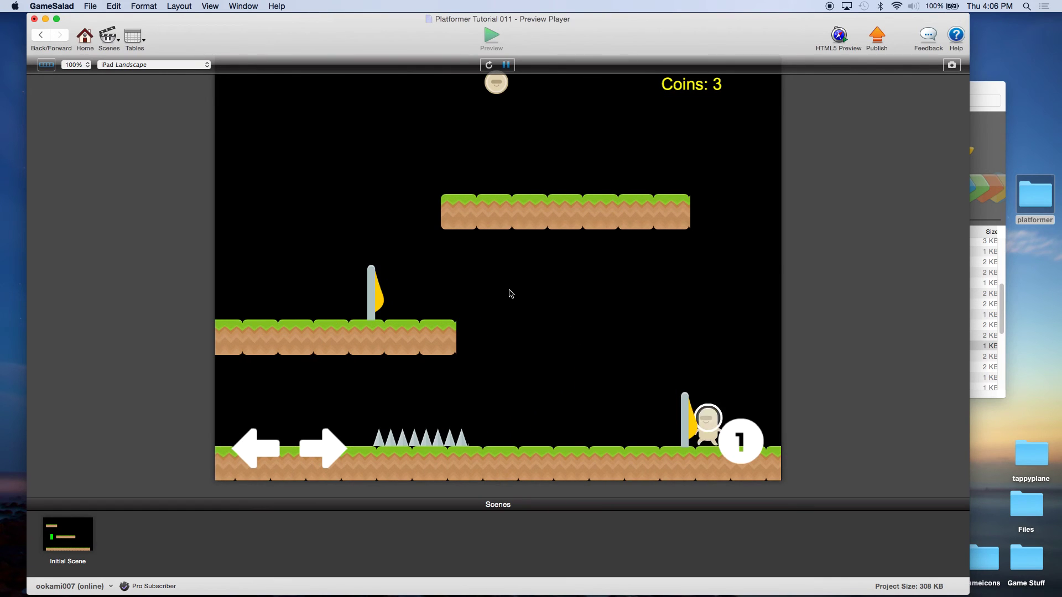